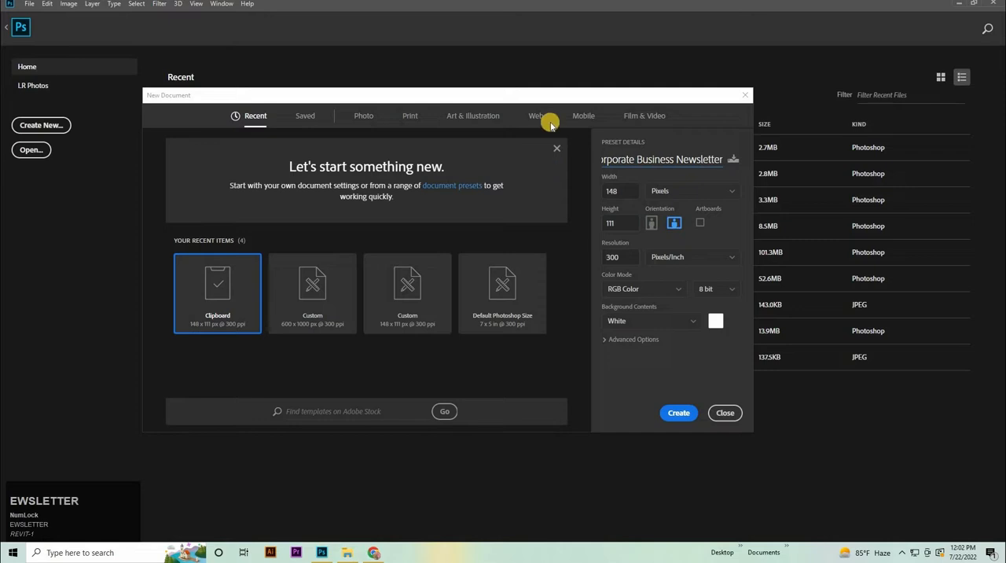
Step: Set the new document's size to 600 pixels wide and 1000 pixels high, and create it
left_click(629, 192)
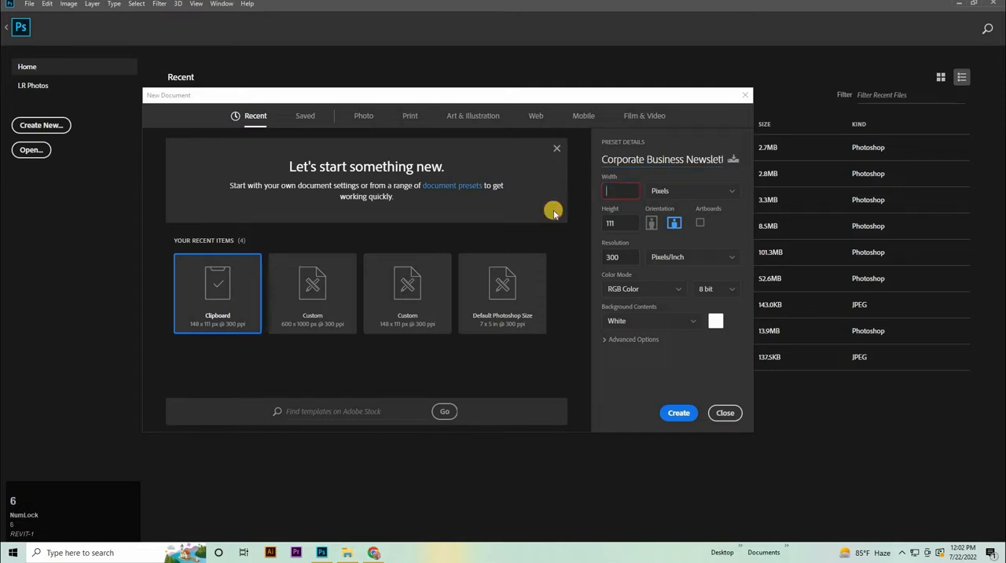
left_click(505, 237)
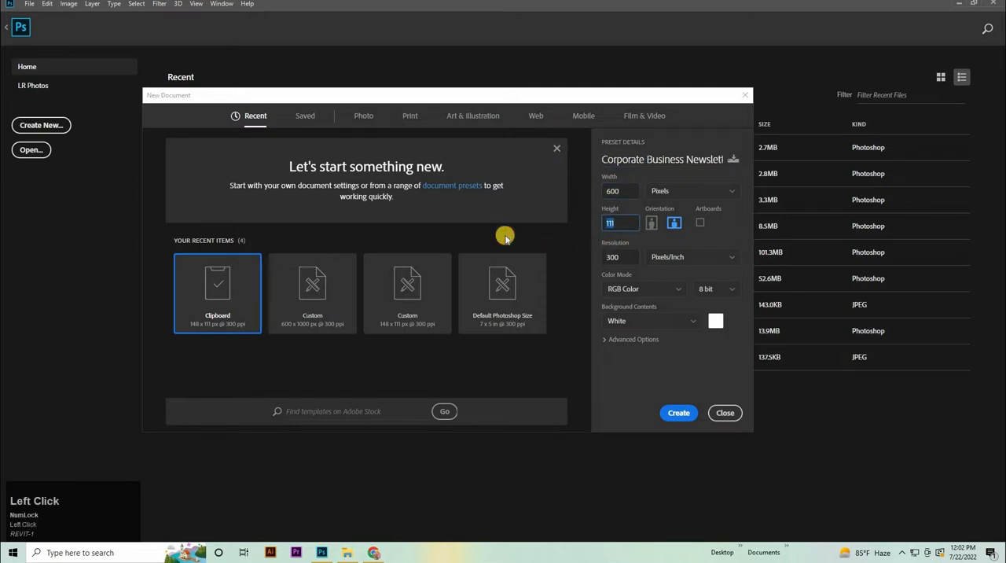
type("1000")
key("Return")
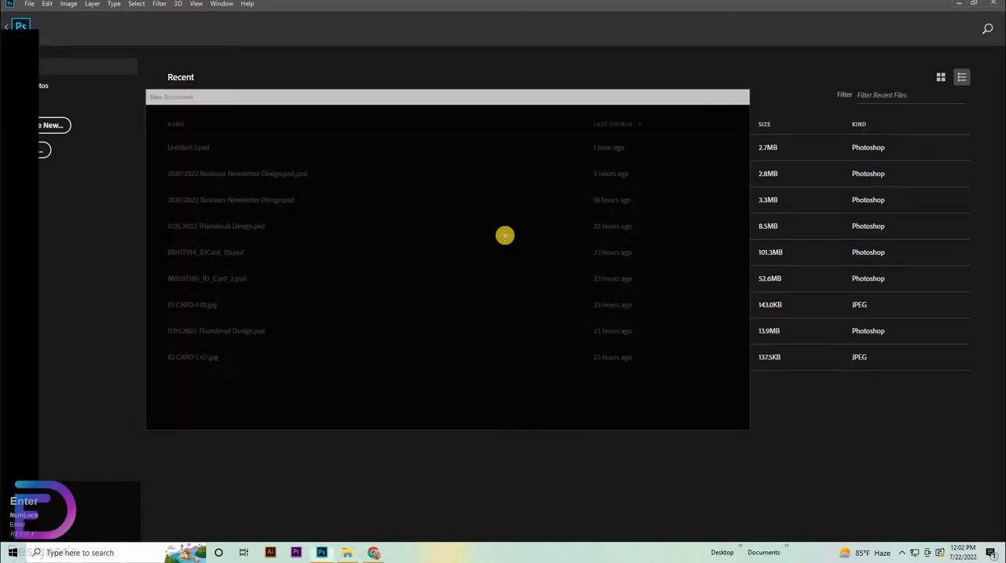
Step: After viewing the reference newsletter design, add a guide layout with 2 columns, 2 rows and 0.099 in margins to the blank document
left_click(156, 38)
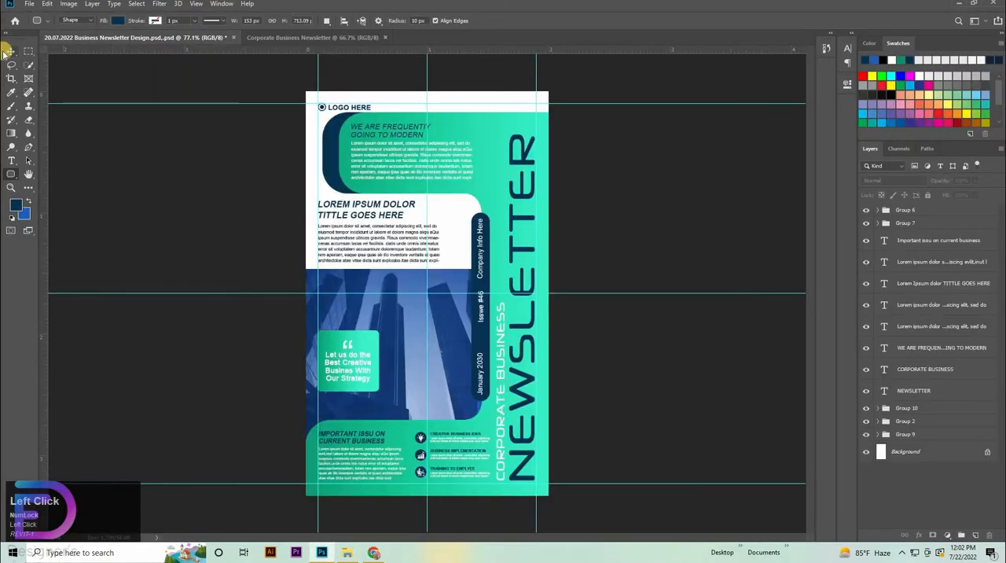
left_click(11, 51)
left_click(319, 39)
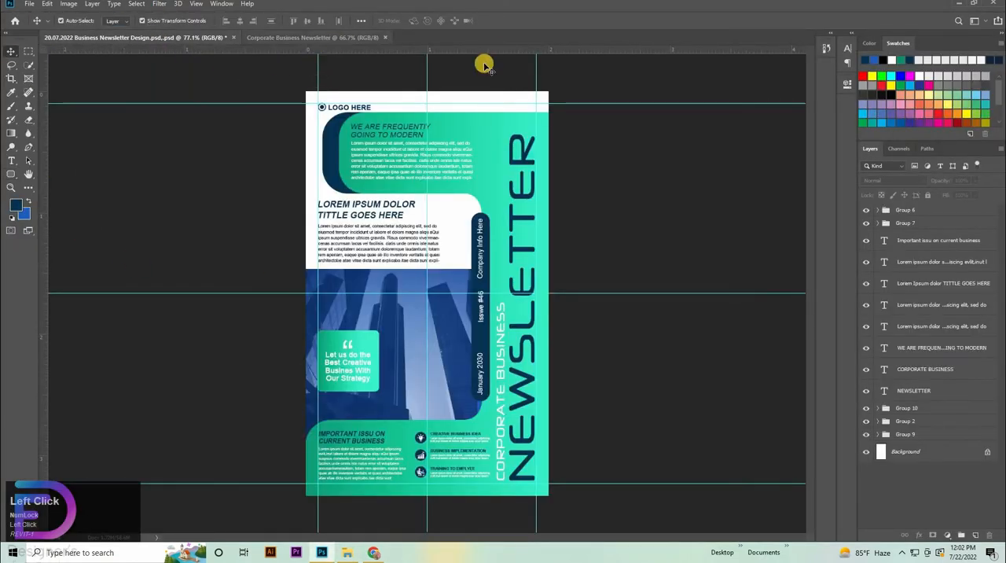
left_click(196, 4)
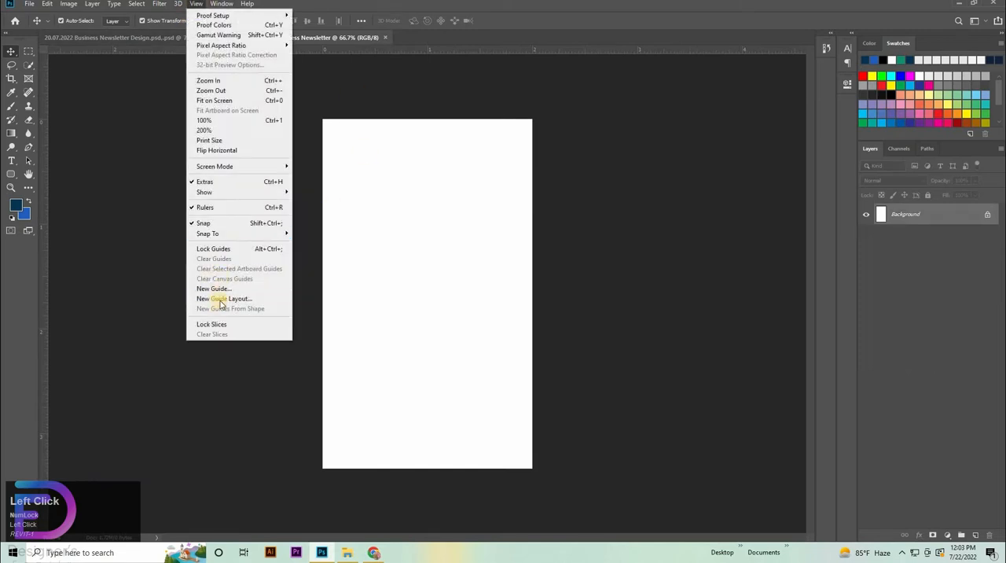
left_click(221, 299)
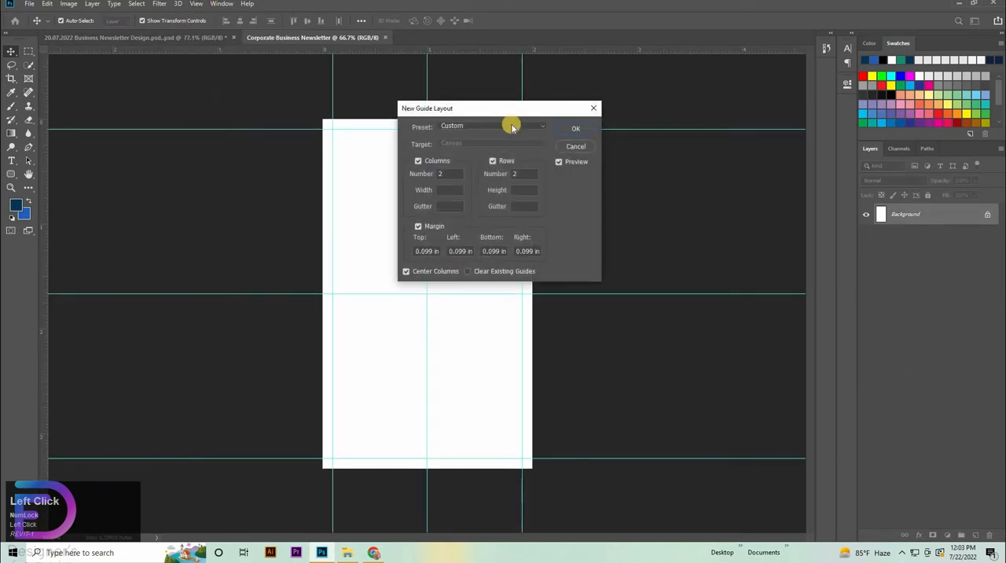
left_click(511, 127)
left_click(431, 214)
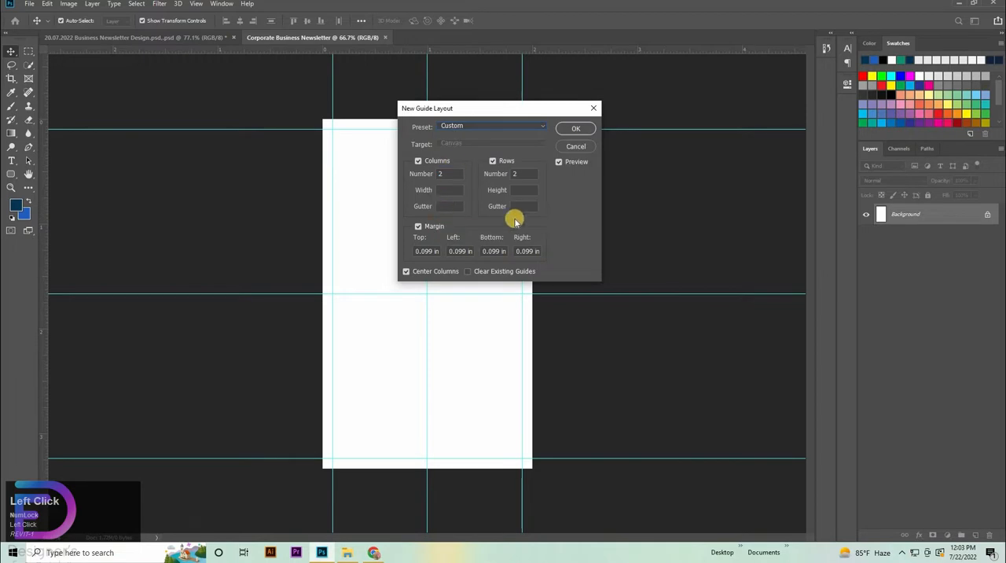
left_click(574, 127)
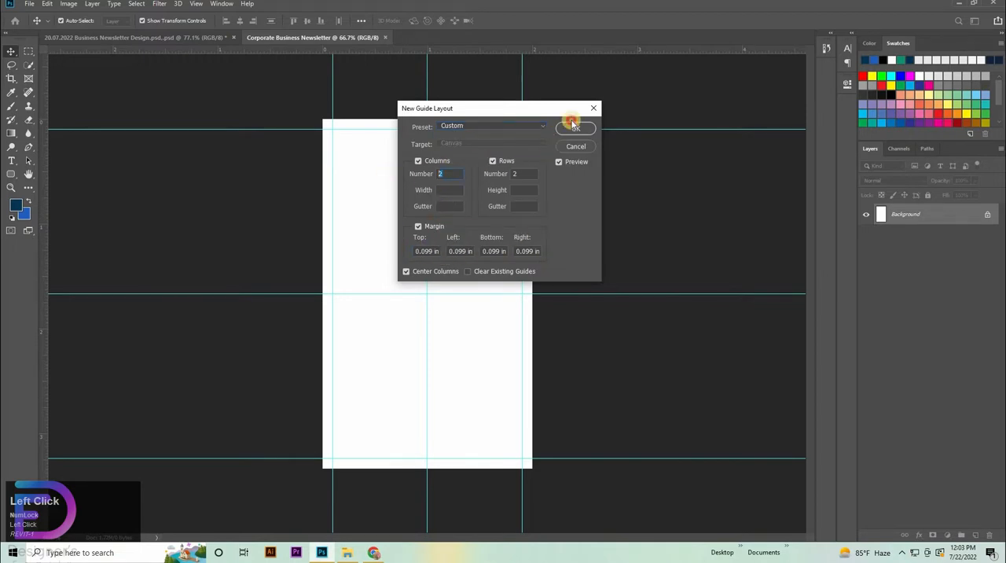
Step: Create a dark blue rounded rectangle 783 px wide and 201 px high on the page
left_click(11, 174)
left_click(57, 184)
left_click(373, 220)
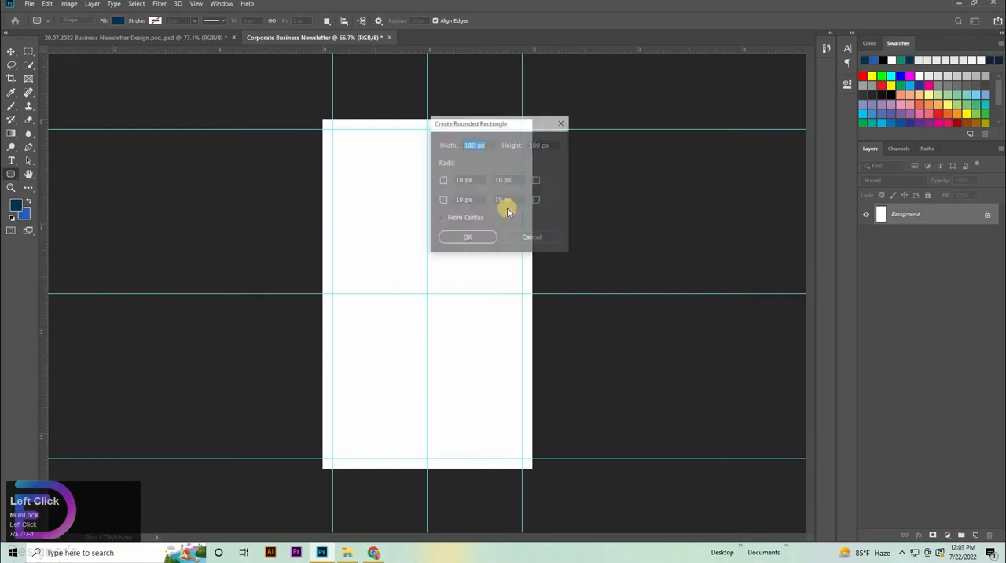
type("7")
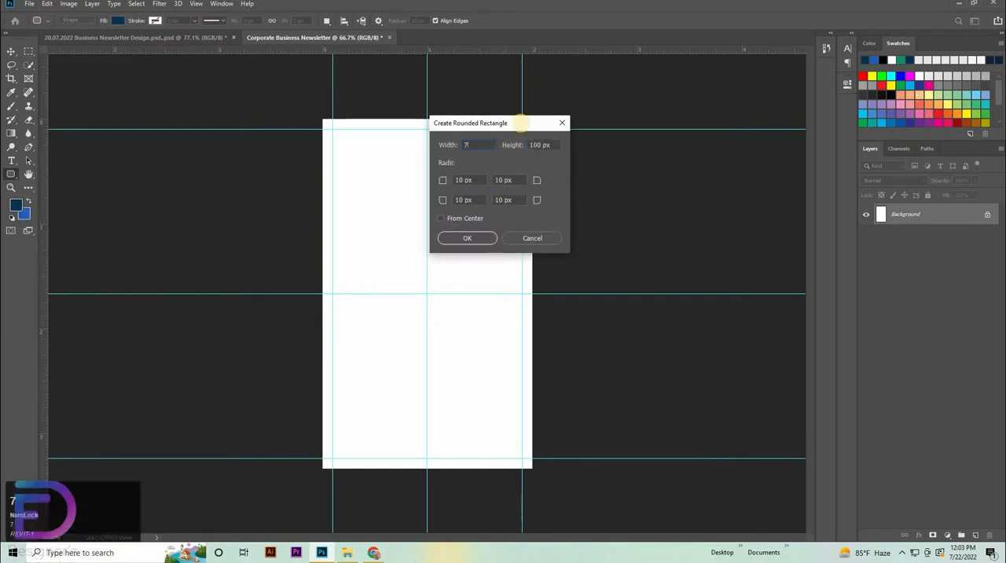
type("83")
left_click(552, 146)
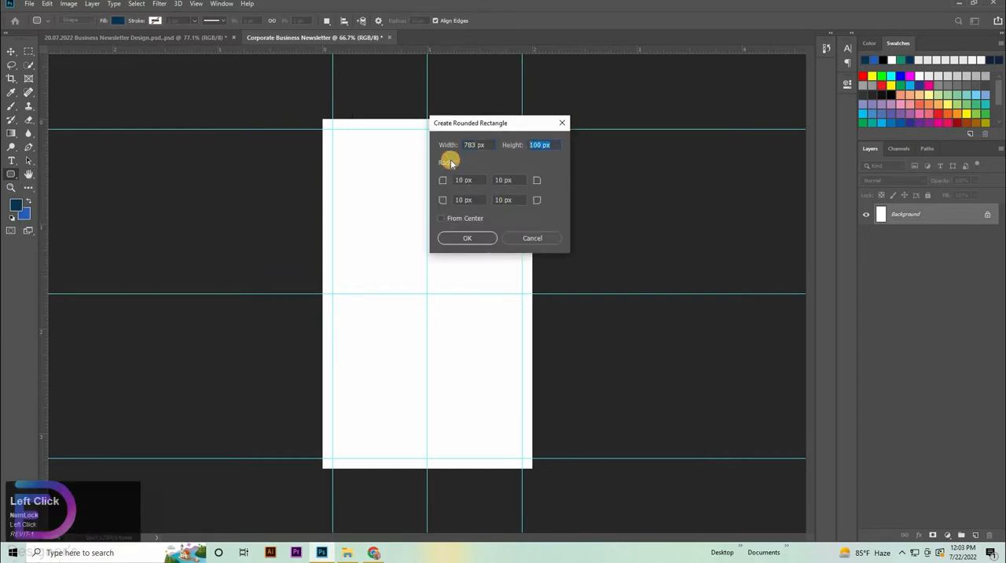
type("201")
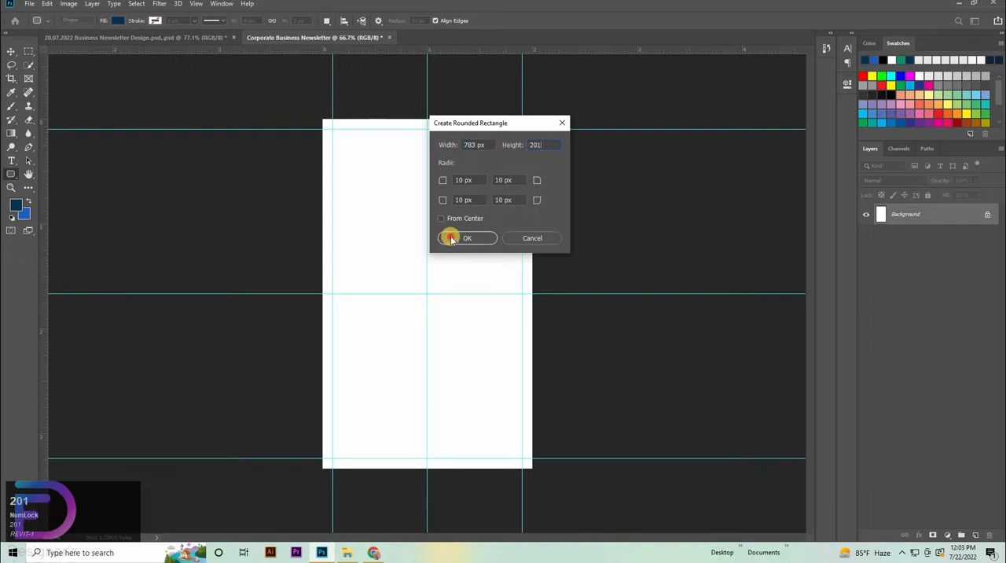
left_click(451, 239)
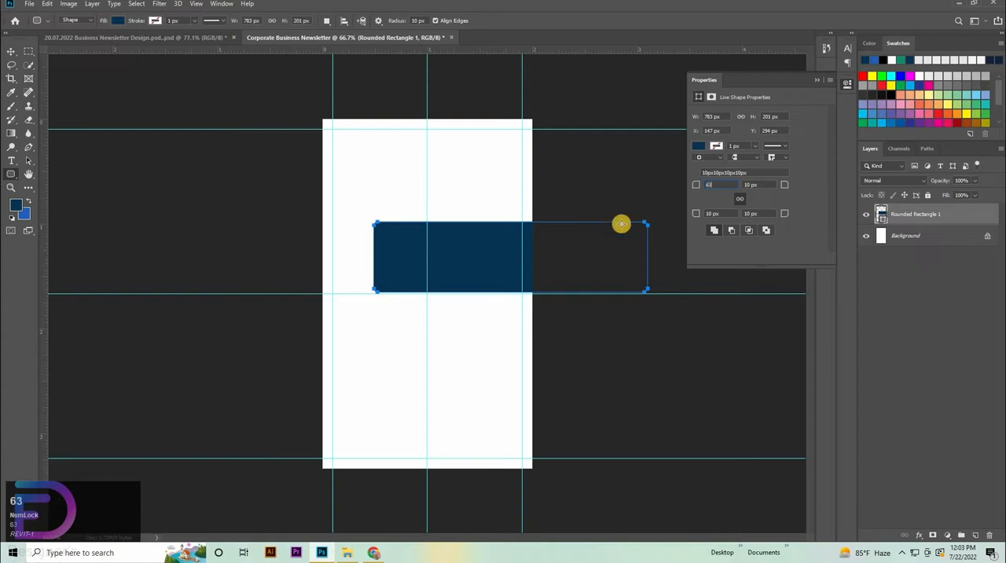
Step: Round the rectangle's corners to 63 px and place it near the page's top edge with a duplicate offset slightly to the right
type("63")
key("Return")
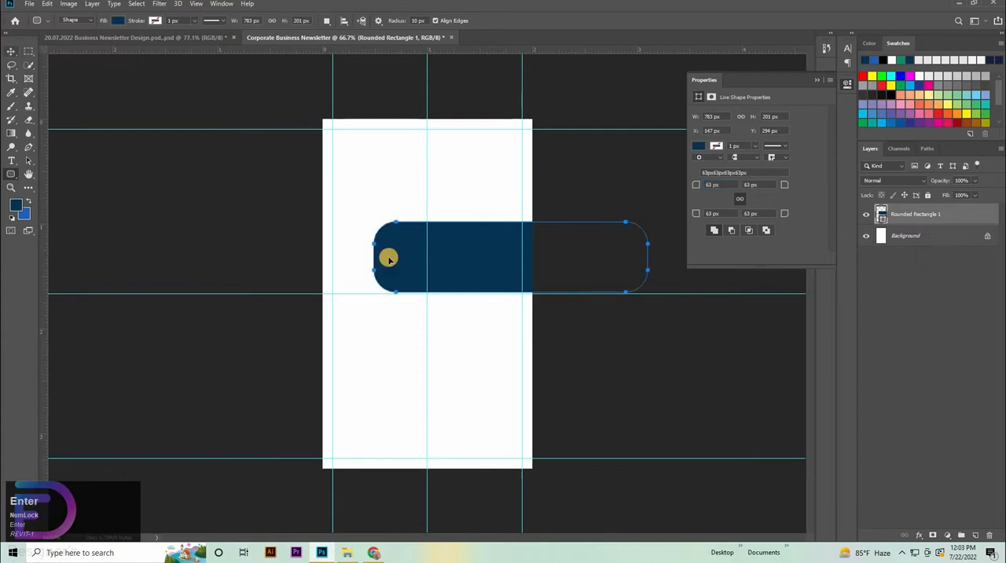
key("v")
left_click_drag(425, 195, 394, 175)
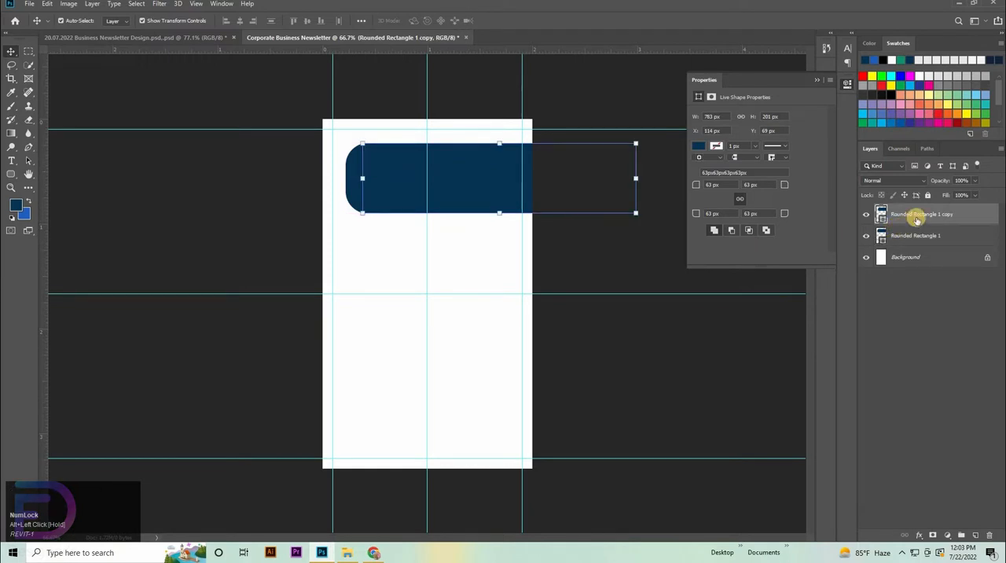
Step: Place a copy of the blue bar at the page's bottom, flush with the left edge, and stretch it downward to 273 px high
left_click_drag(455, 167, 416, 421)
left_click_drag(454, 471, 464, 496)
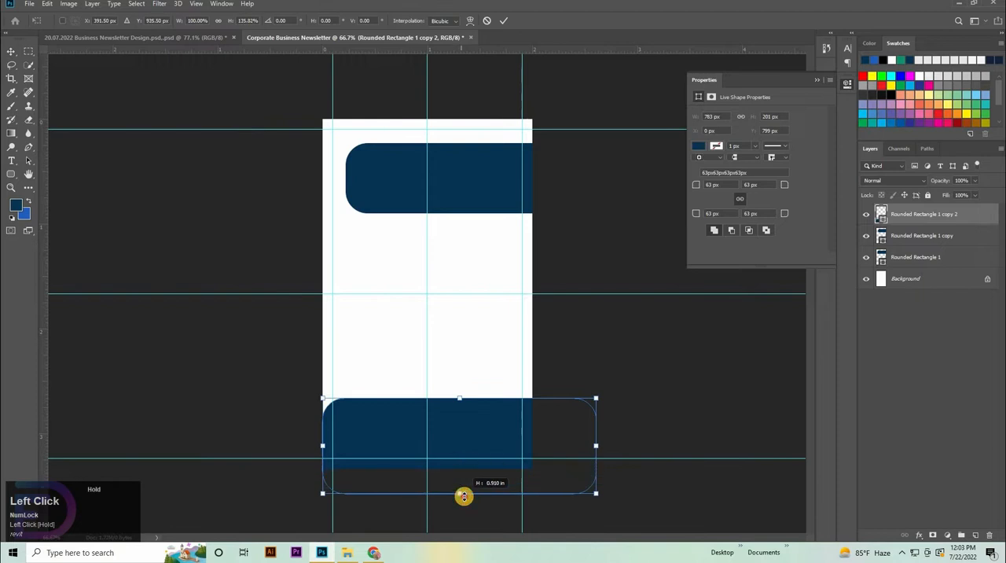
left_click_drag(542, 490, 726, 485)
key("Escape")
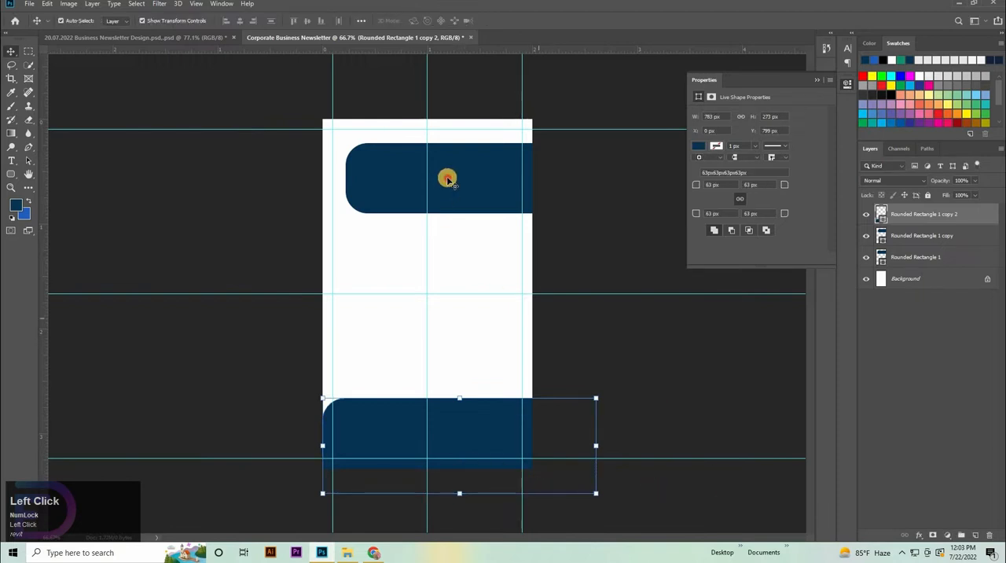
Step: Duplicate the upper bar, rotate the copy 90 degrees, shorten it to 723 px and place it vertically centred along the page's right edge
left_click_drag(474, 178, 677, 281)
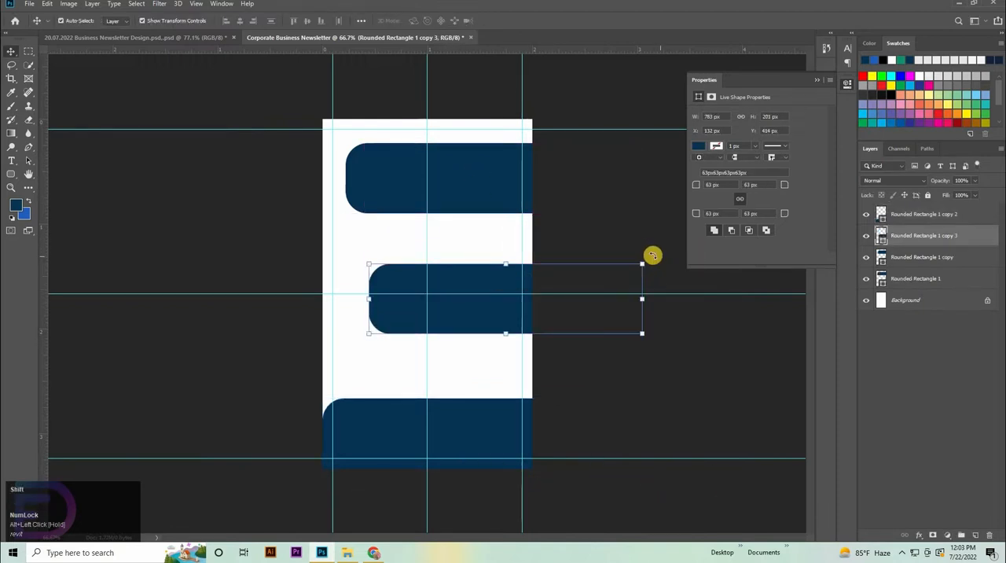
left_click_drag(636, 382, 545, 412)
mouse_move(511, 354)
left_mouse_down()
mouse_move(482, 341)
mouse_move(502, 358)
left_mouse_up()
left_click_drag(494, 166, 494, 187)
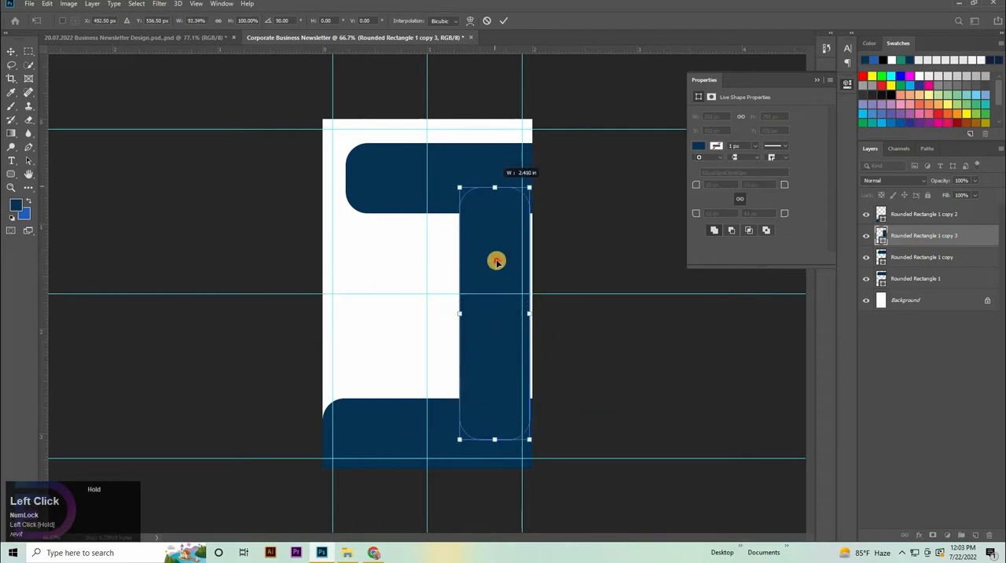
left_click_drag(496, 258, 497, 248)
left_click_drag(470, 298, 486, 320)
left_click(665, 378)
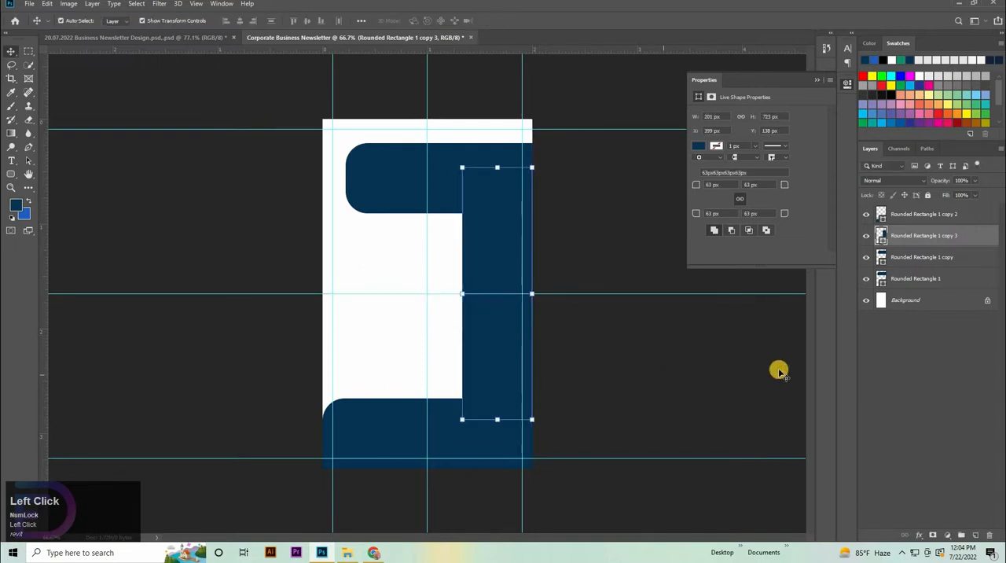
left_click(779, 371)
Step: Draw a square of about 399 by 399 px in the middle of the page with the Rectangle tool
left_click(412, 180)
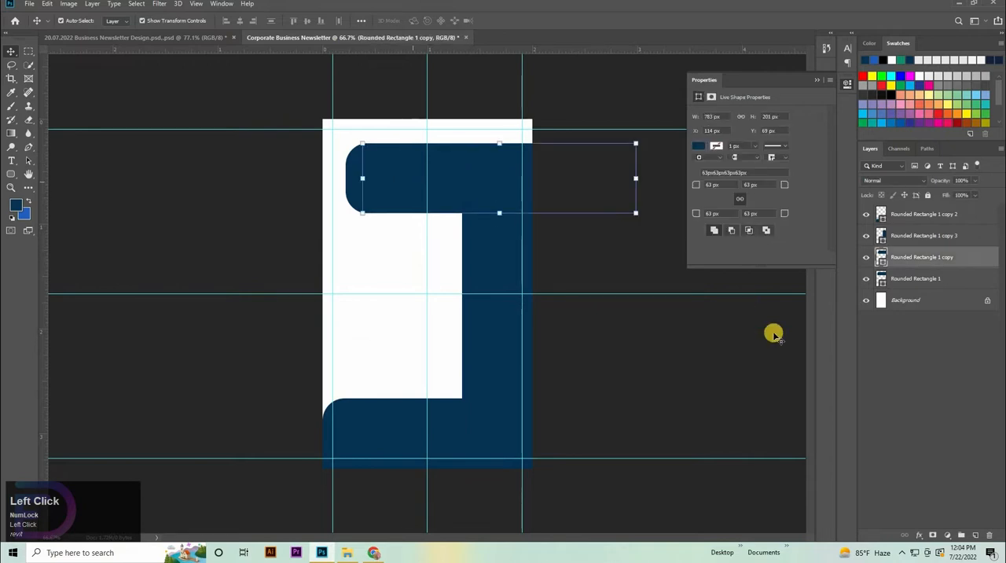
left_click(686, 372)
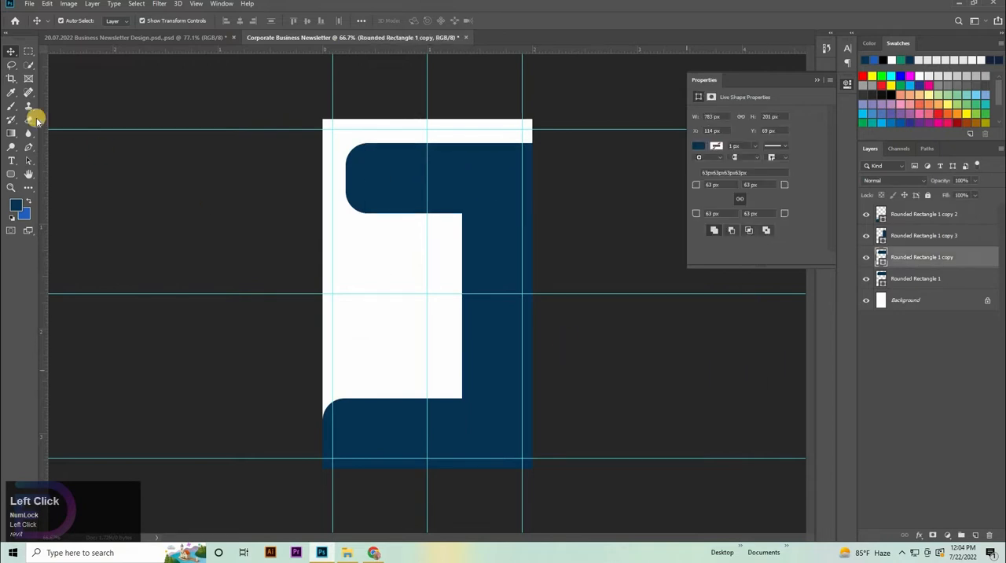
right_click(11, 174)
left_click(66, 173)
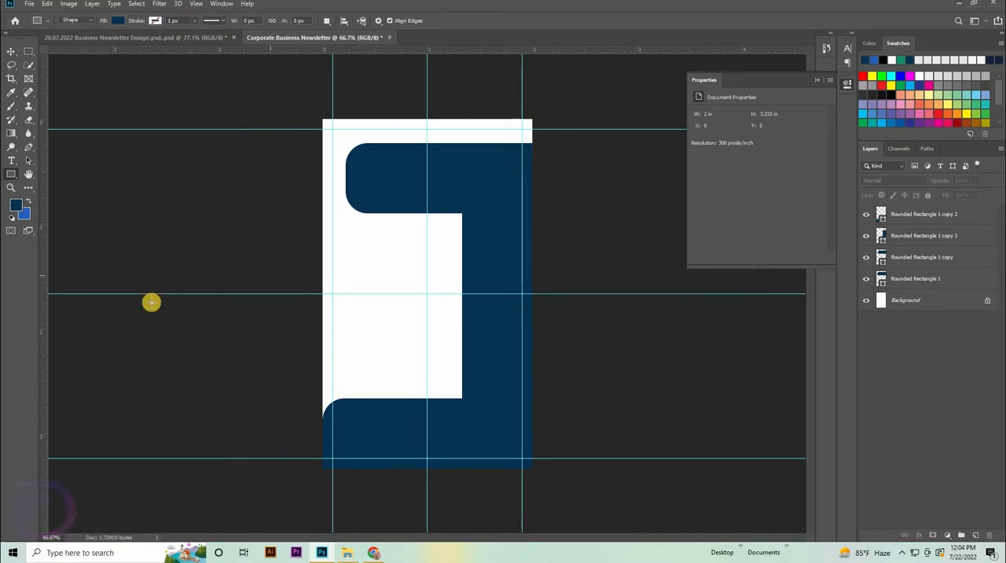
mouse_move(357, 222)
left_mouse_down()
mouse_move(461, 370)
mouse_move(497, 361)
left_mouse_up()
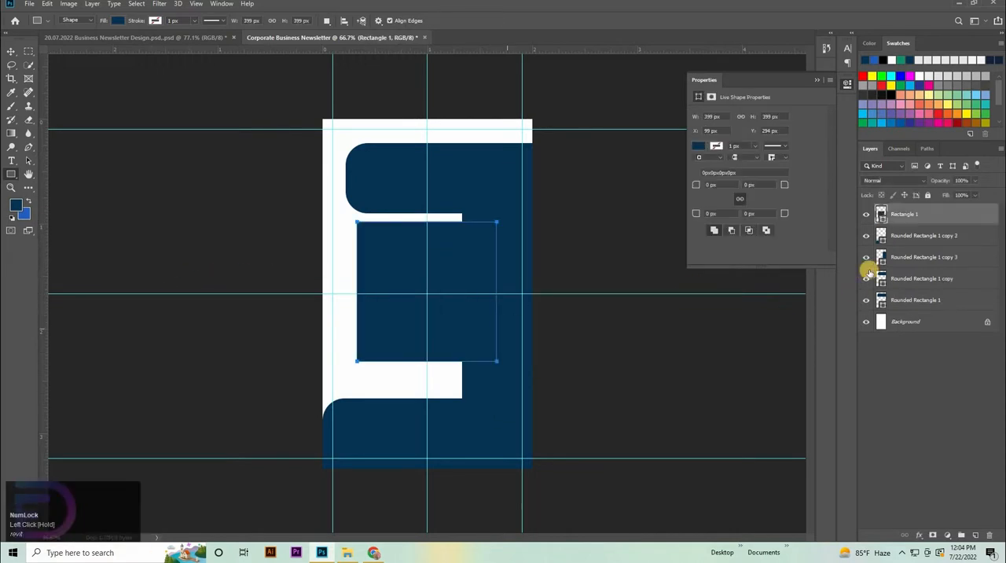
Step: Fill the square with white and set all its corner radii to 50 px
double_click(882, 218)
left_click(603, 275)
key("Return")
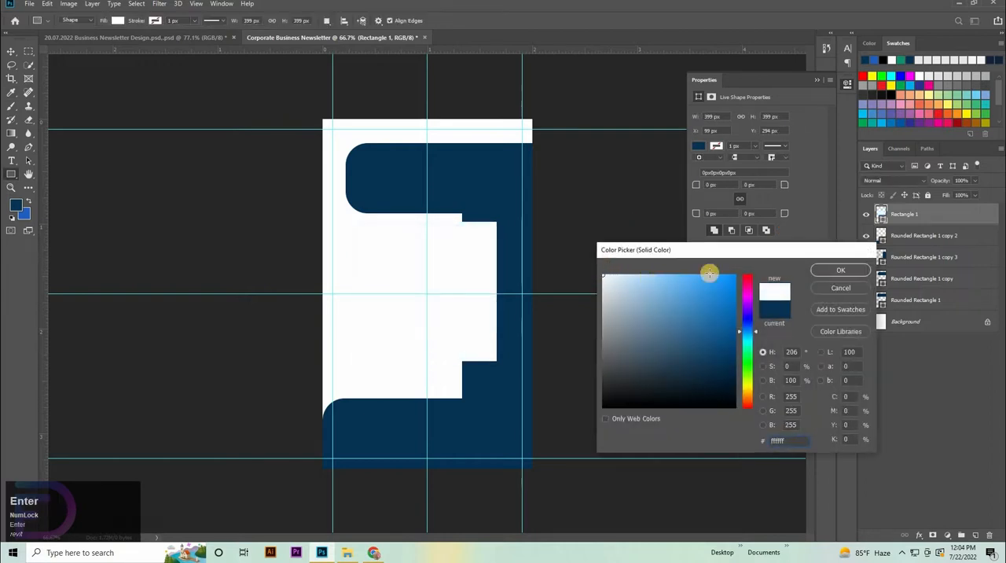
left_click(709, 185)
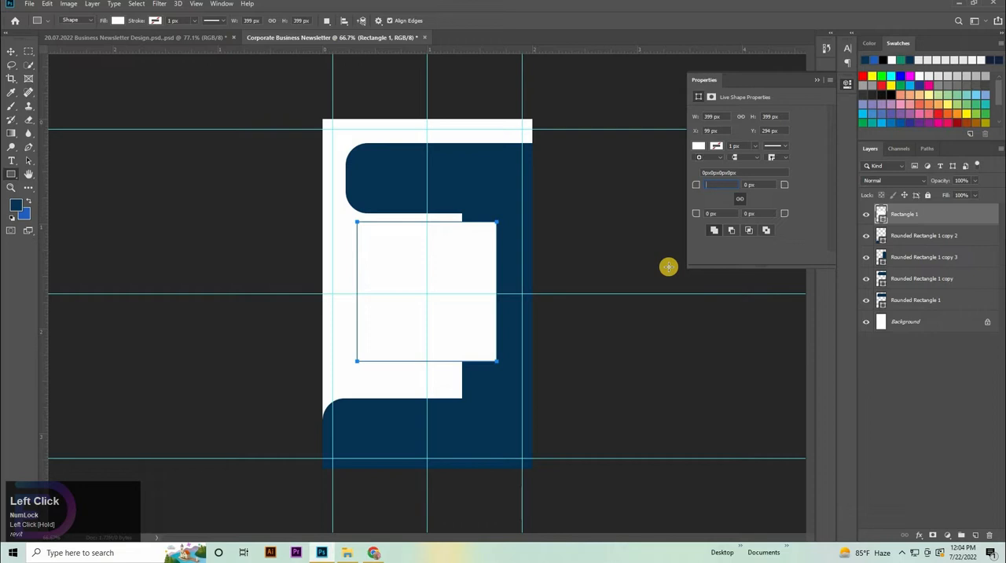
type("50")
key("Return")
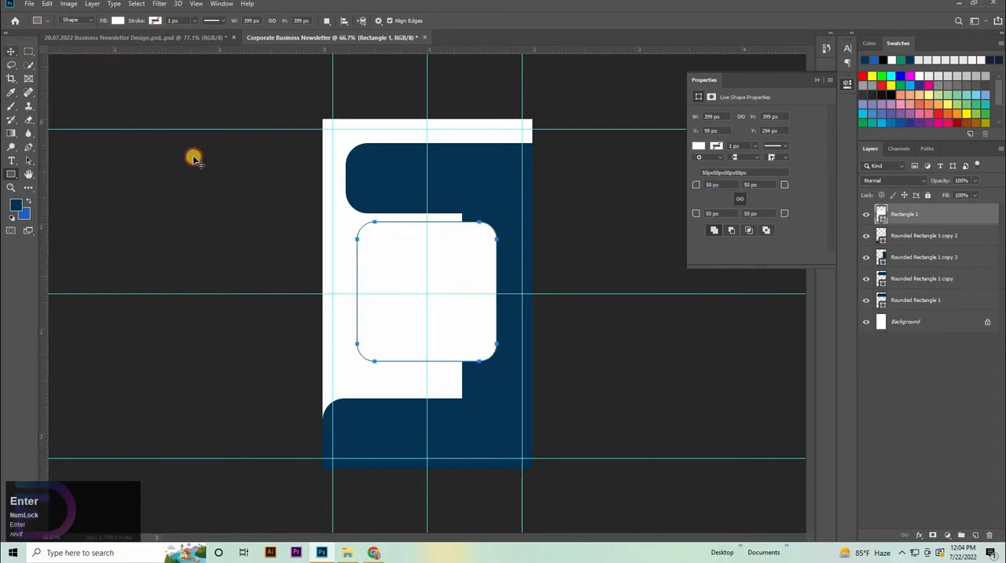
Step: Enlarge the white square to 529 px and fit it between the top and bottom blue bars, extending past the page's left edge
left_click(11, 52)
left_click_drag(424, 218, 443, 207)
left_click_drag(445, 260, 417, 266)
left_click_drag(405, 380, 414, 393)
left_click_drag(430, 355, 403, 358)
key("shift+Right")
key("shift+Right")
key("shift+Right")
key("shift+Right")
key("shift+Right")
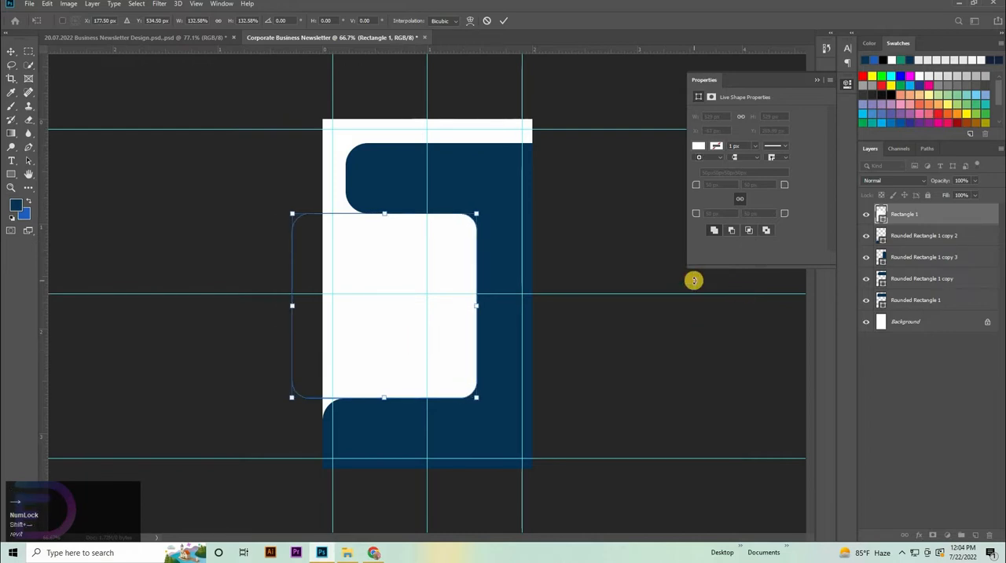
key("shift+Left")
left_click(706, 401)
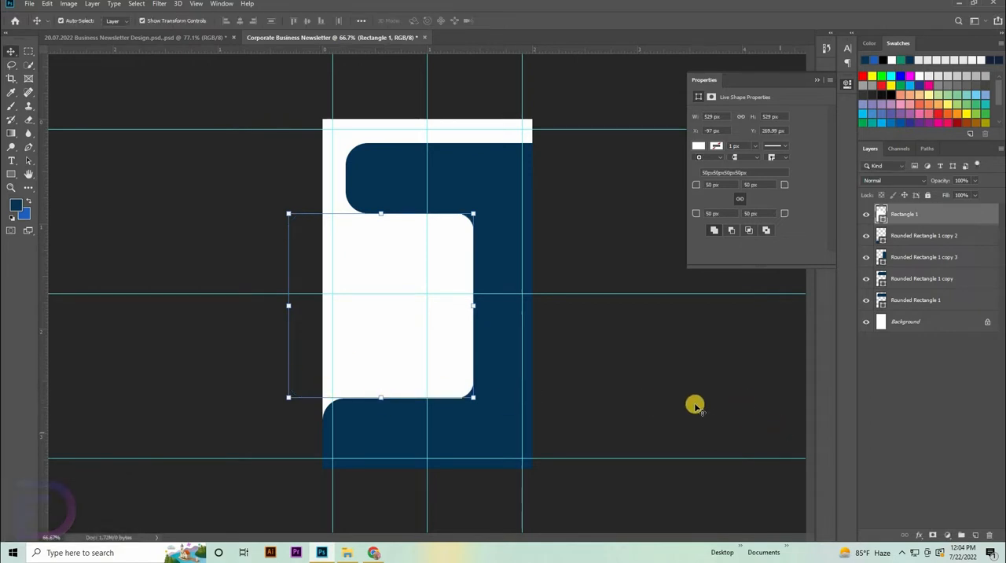
Step: Nudge the white rounded square 10 px right, to X -87 px, and duplicate its layer directly beneath it
key("Down")
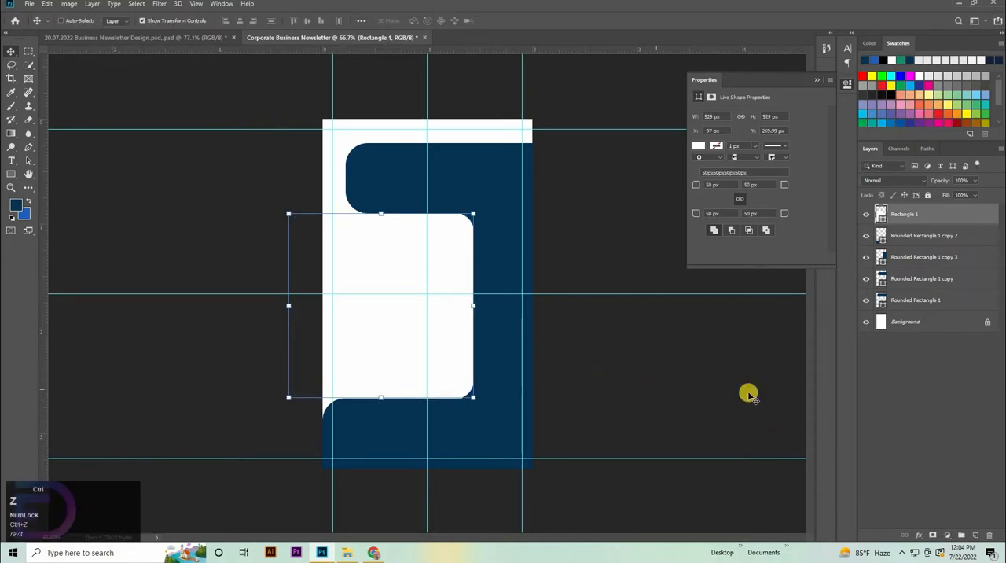
left_click(368, 347)
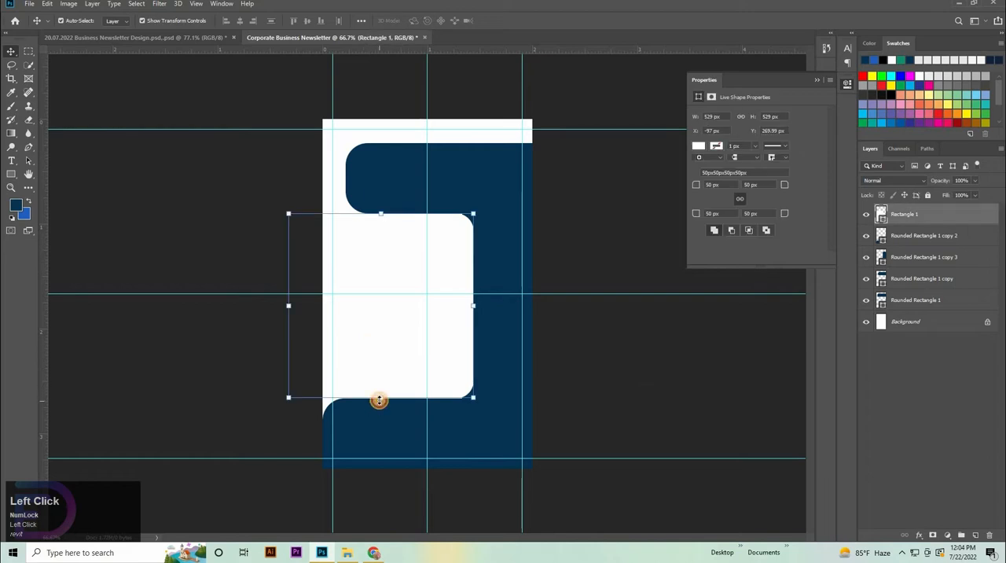
left_click_drag(379, 400, 379, 403)
key("shift+Right")
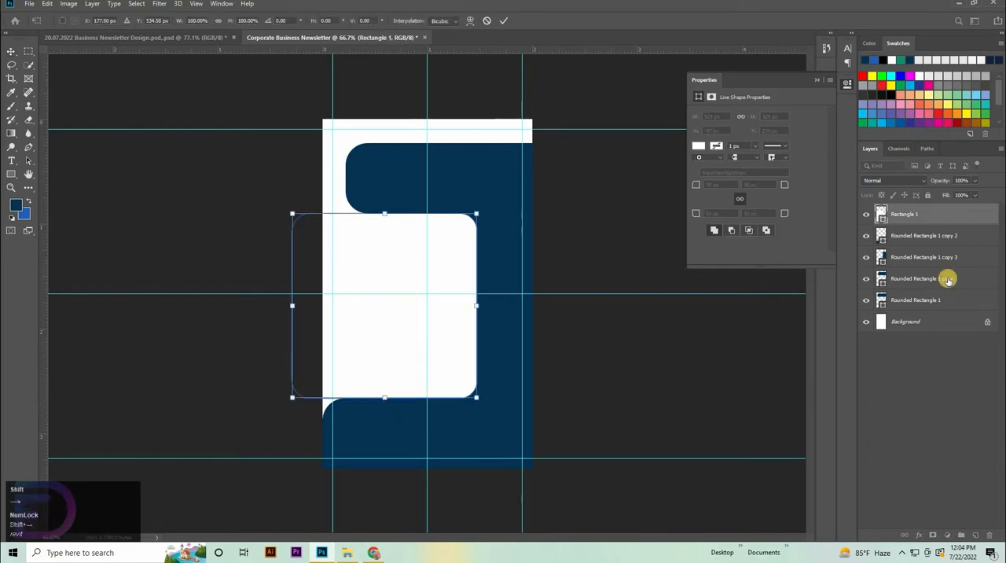
left_click(629, 414)
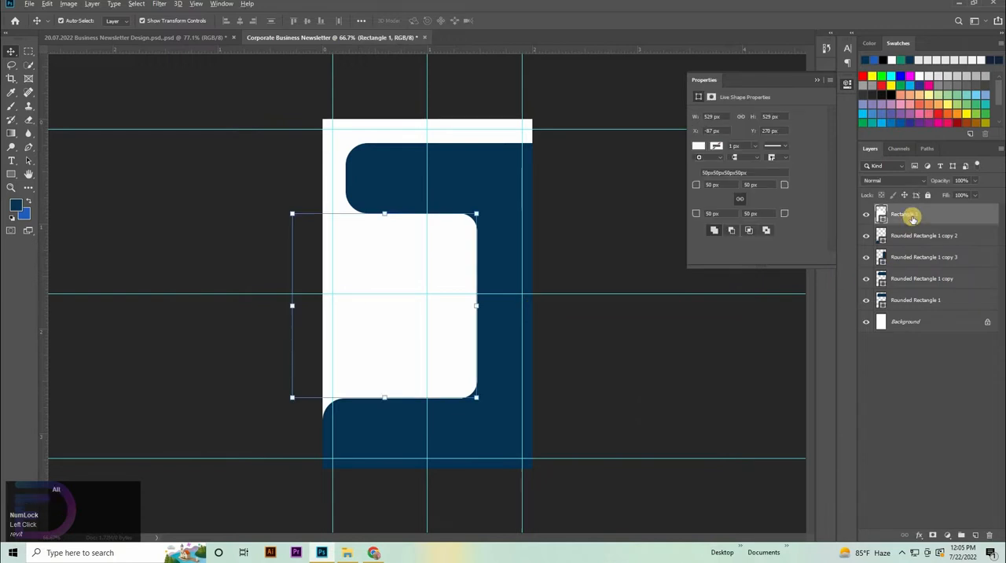
left_click_drag(912, 218, 879, 216)
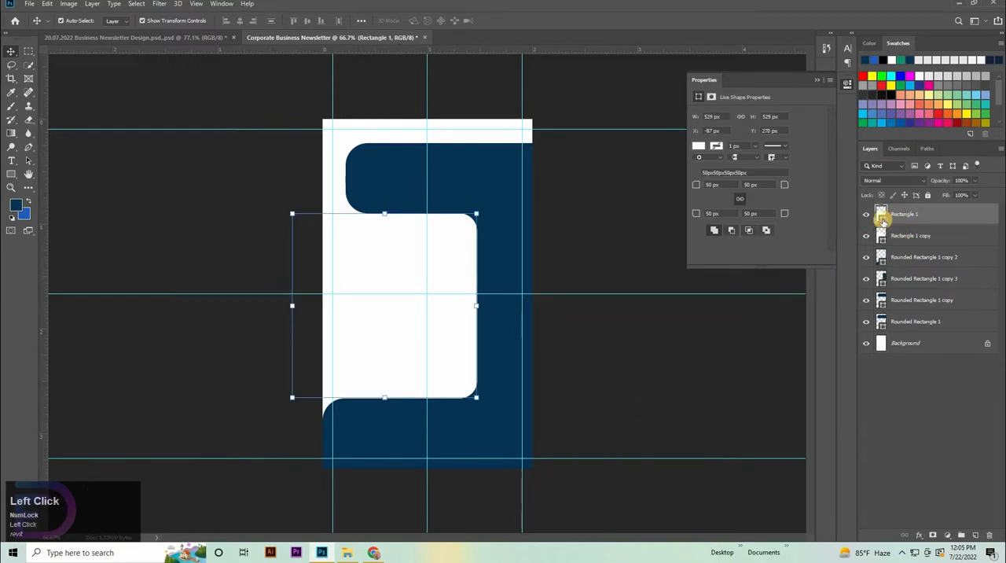
Step: Fill the top white rounded square layer with the current blue background colour
double_click(881, 218)
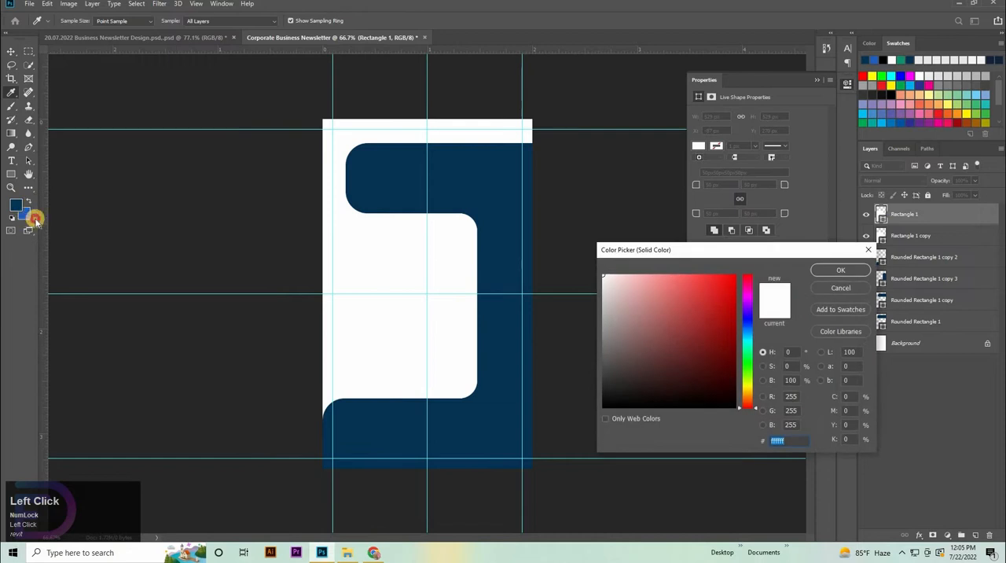
left_click(25, 214)
left_click(833, 272)
key("v")
left_click(381, 220)
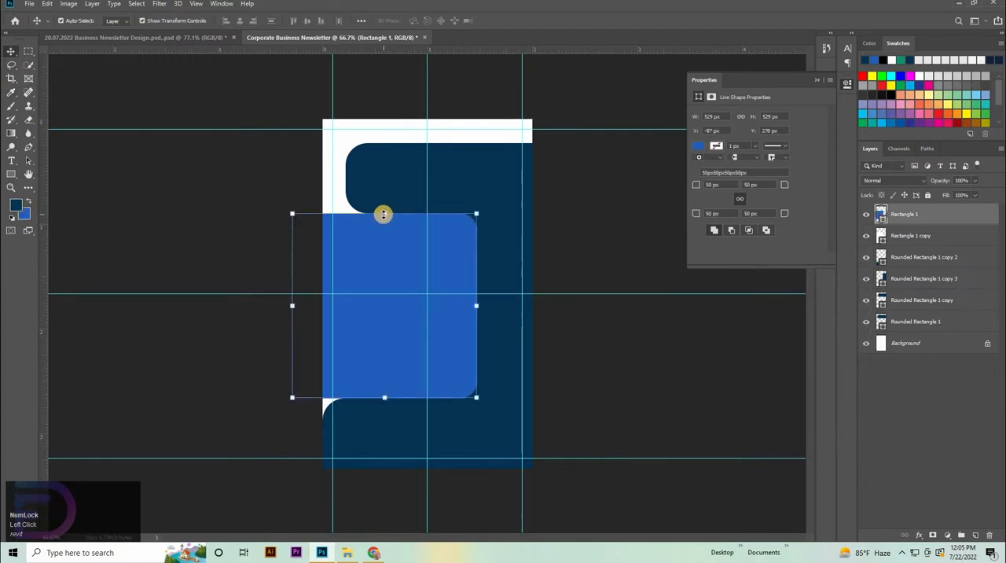
Step: Lower the blue square's upper edge to reduce its height to 361 px, keeping its lower edge in place
left_click_drag(386, 210, 386, 274)
left_click(666, 342)
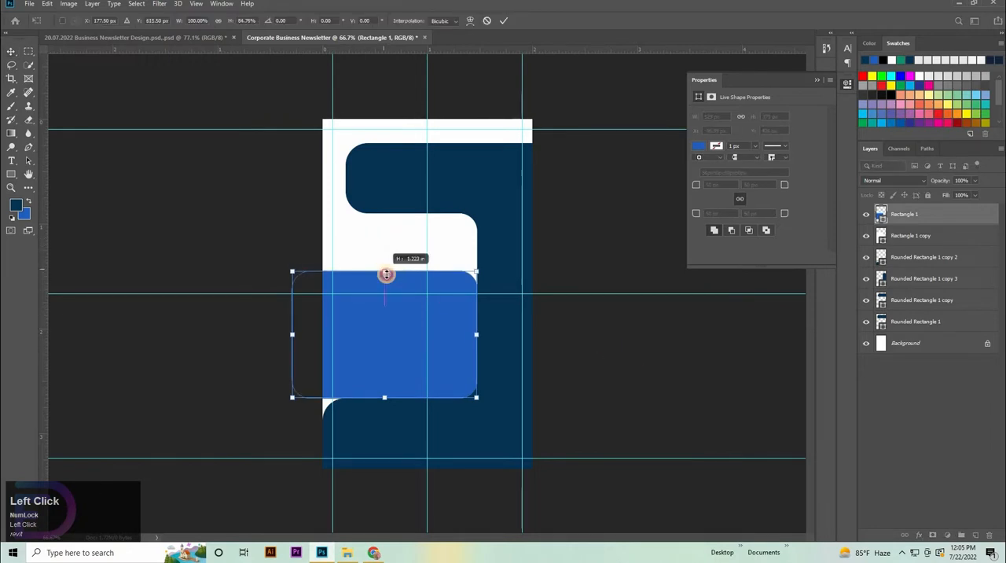
left_click(678, 357)
Step: Nudge the blue rounded rectangle 1 px right and 1 px down, to X -85.99 px and Y 439 px
left_click_drag(459, 364, 764, 364)
left_click(486, 347)
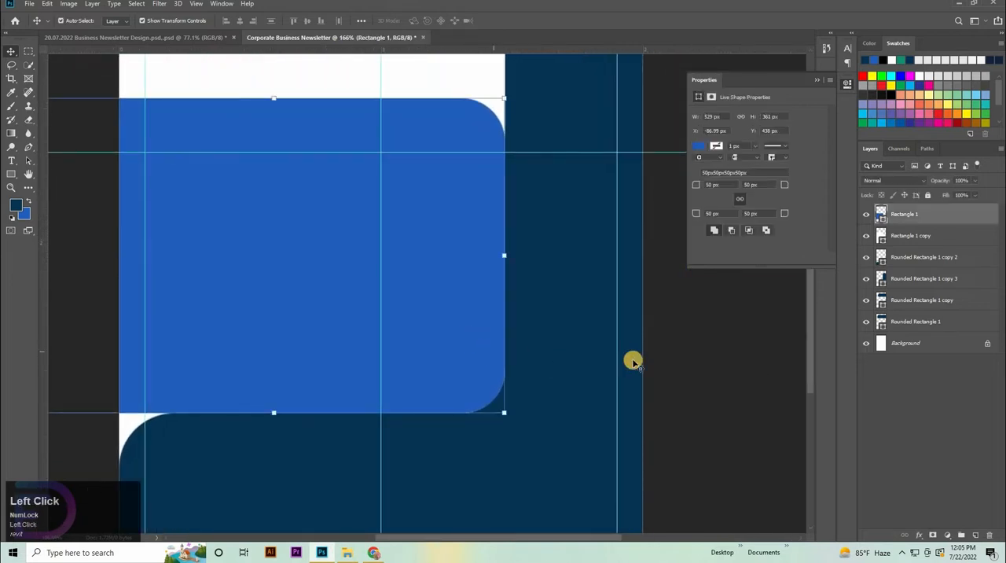
key("Right")
left_click(700, 363)
left_click(468, 353)
key("Down")
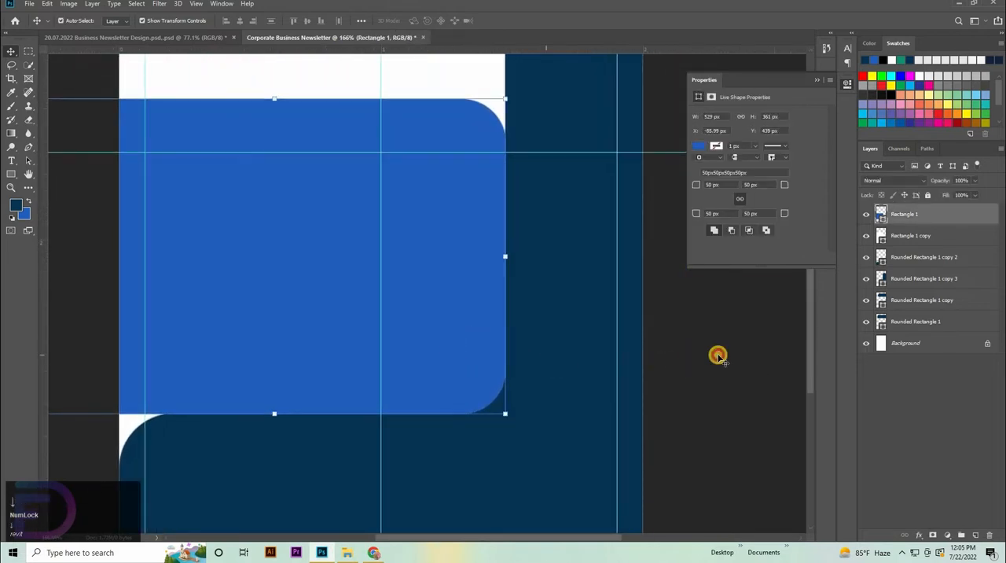
left_click(718, 356)
key("space")
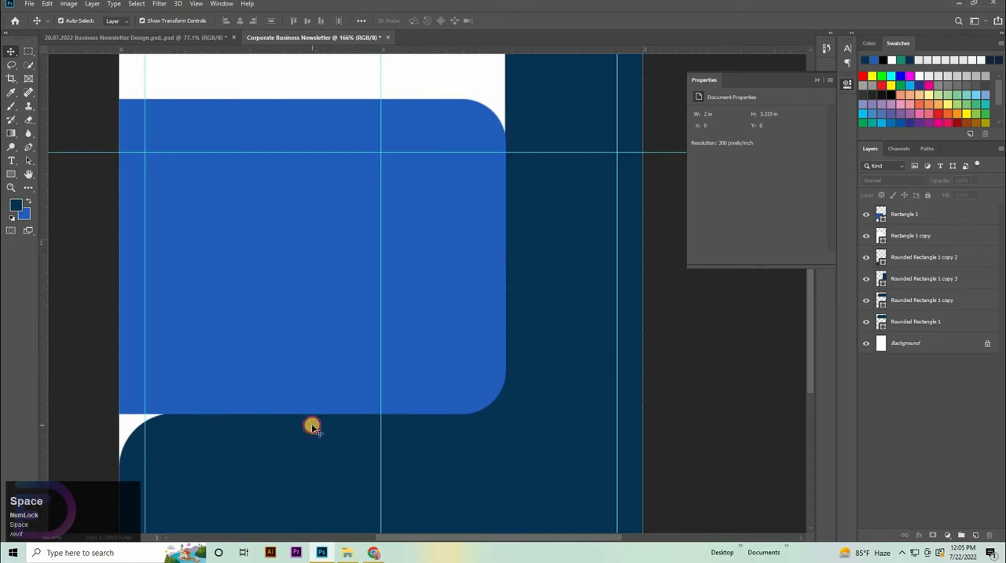
left_click(312, 427)
left_click(704, 357)
key("space")
left_click_drag(317, 397, 440, 304)
left_click(30, 148)
key("ctrl+space")
left_click_drag(257, 364, 296, 349)
left_click(238, 441)
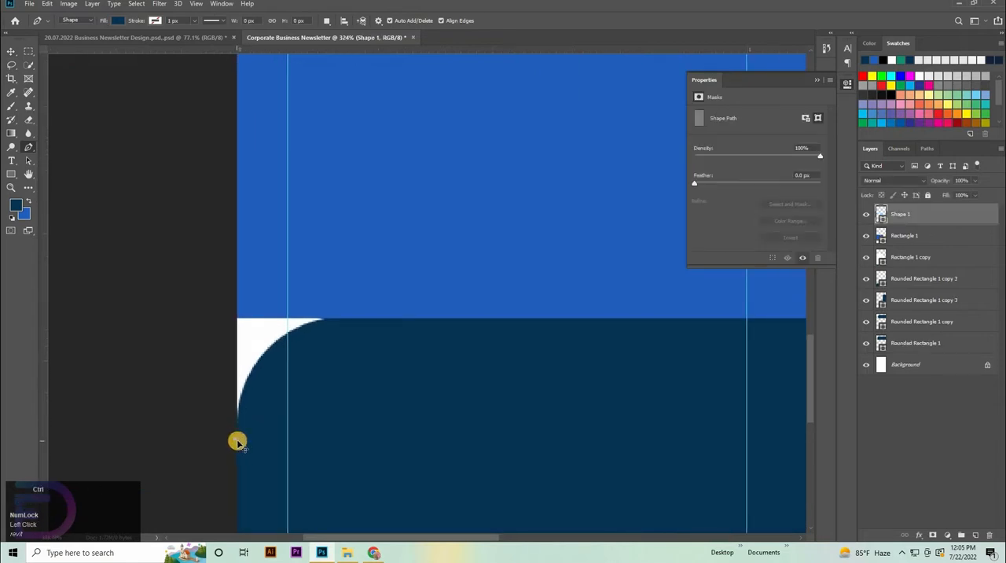
key("z")
key("ctrl+z")
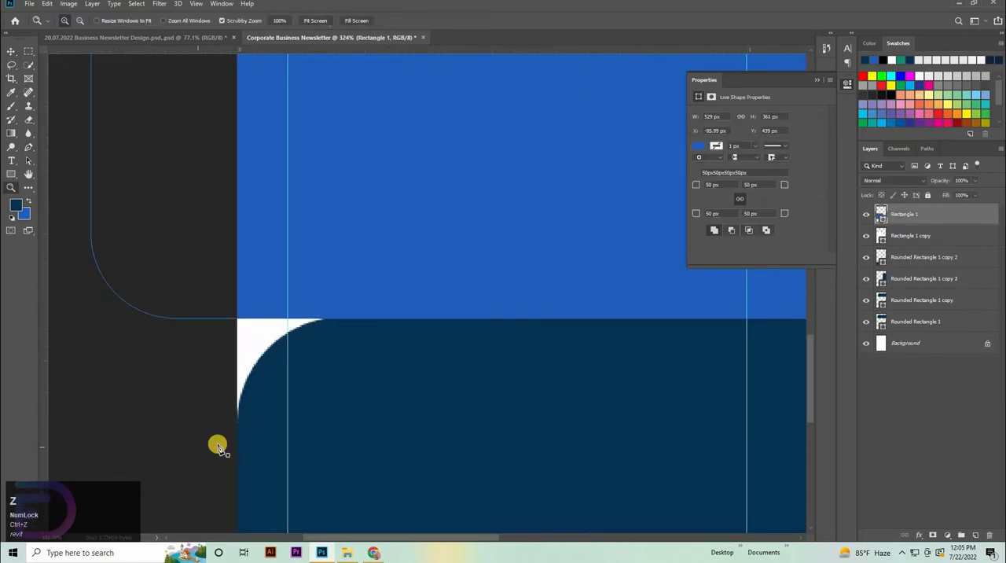
key("p")
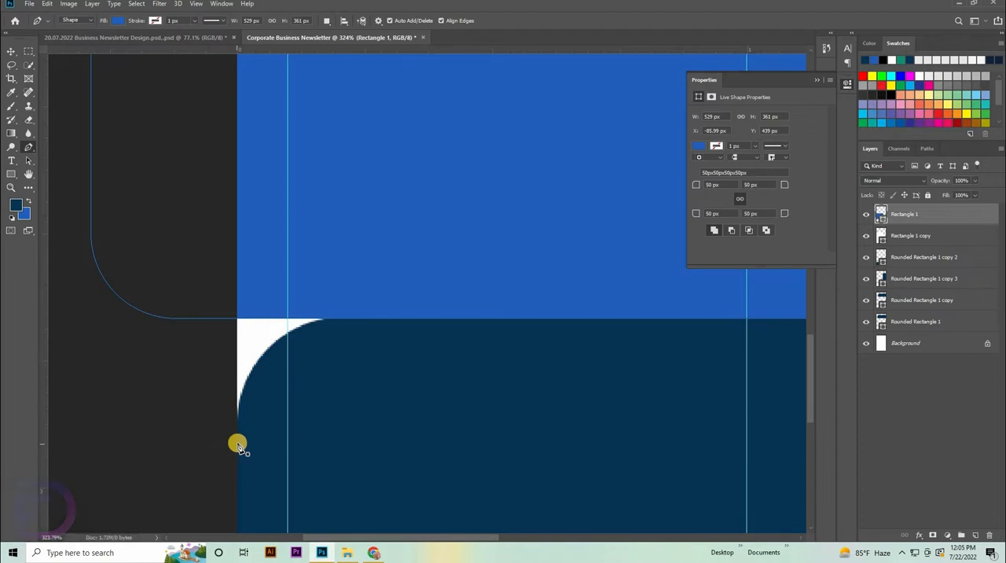
left_click(238, 445)
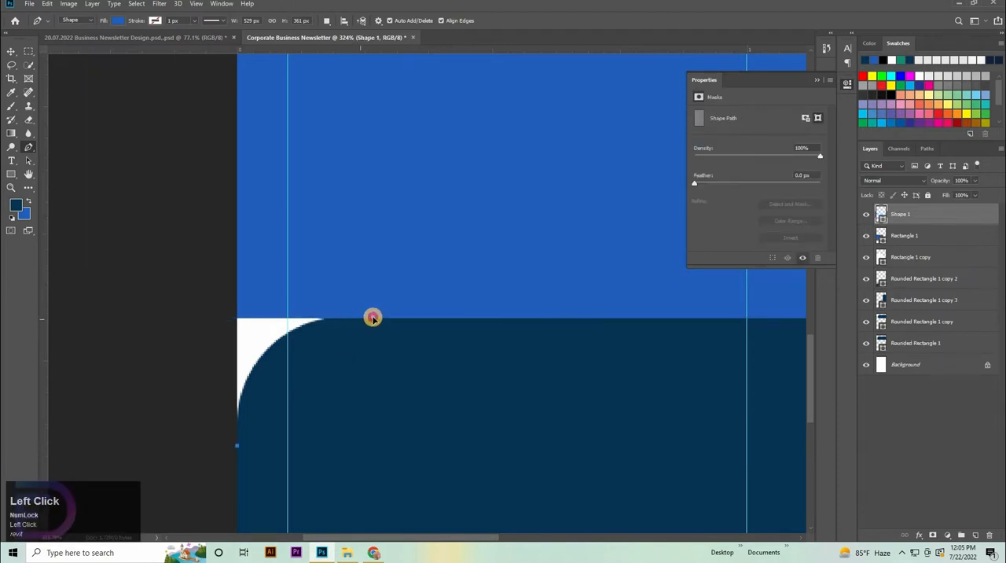
left_click_drag(373, 318, 402, 315)
key("ctrl+z")
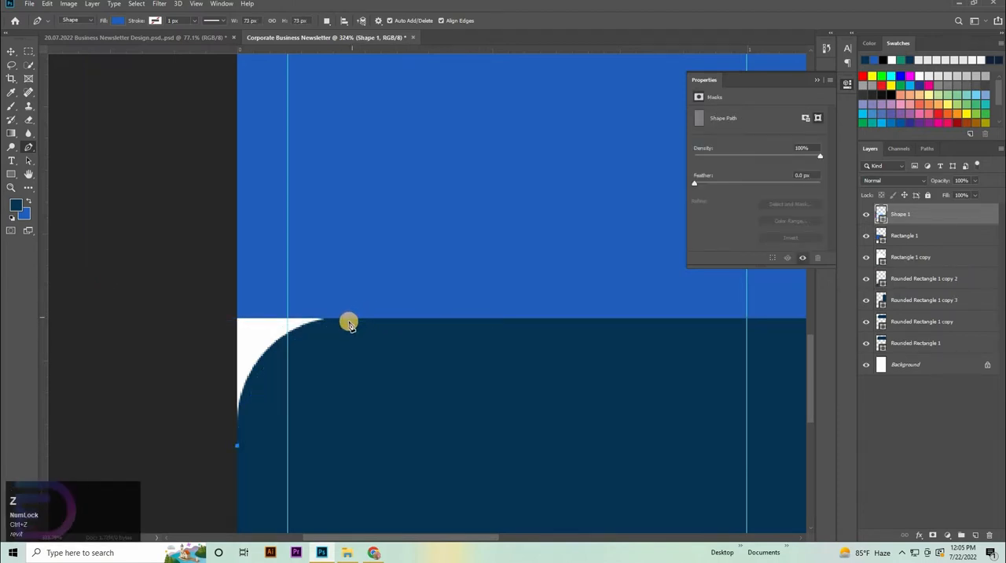
key("v")
left_click(427, 269, "ctrl")
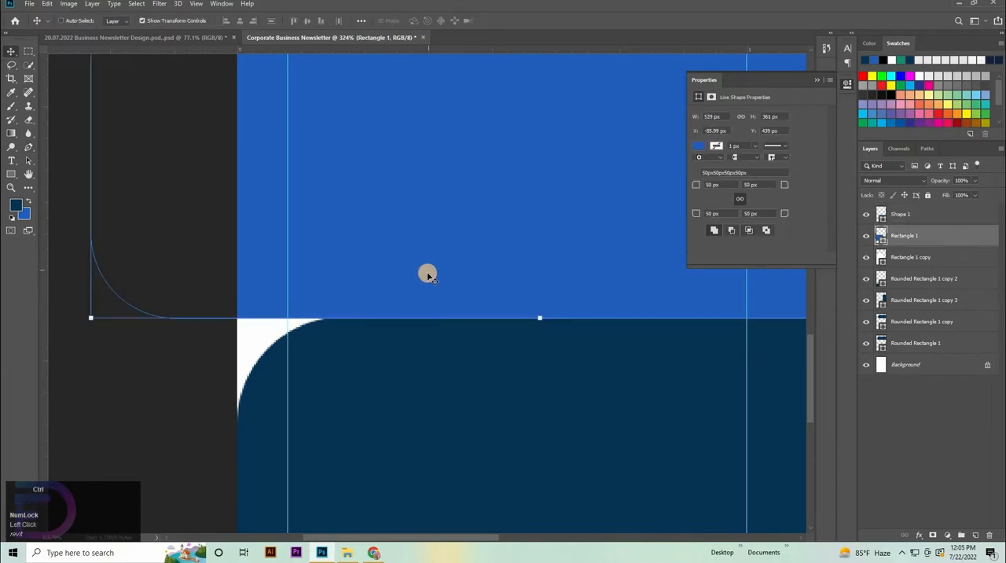
key("ctrl+z")
Step: Raise the blue rounded rectangle's lower edge to make it 360 px high, flush with the navy bar beneath
left_click(447, 284)
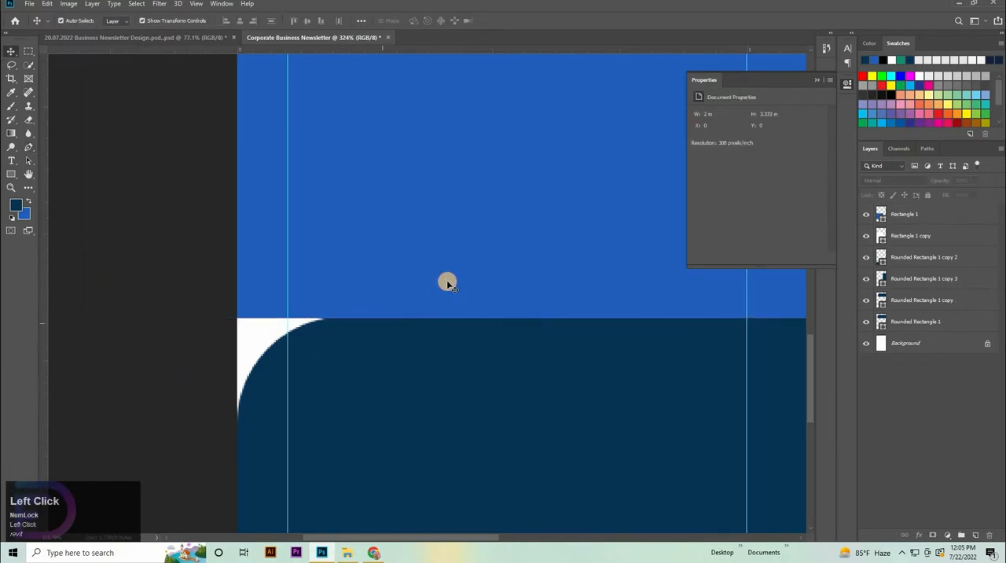
left_click(489, 325)
left_click_drag(537, 310, 539, 315)
key("space")
left_click_drag(112, 334, 444, 302)
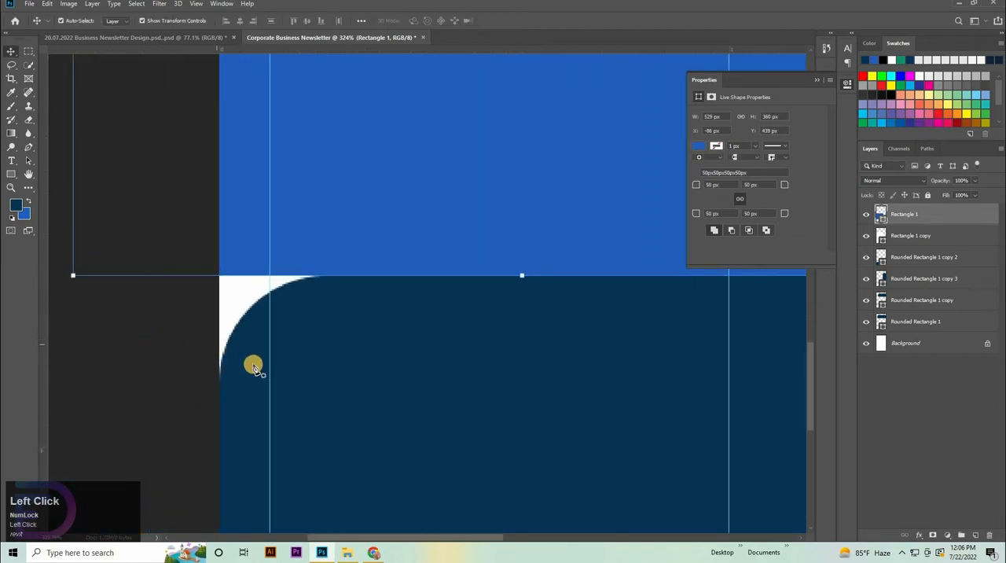
Step: Draw a closed blue Pen shape filling the white gap beside the bottom navy bar's rounded corner, curved along it and extending past the page edge
key("p")
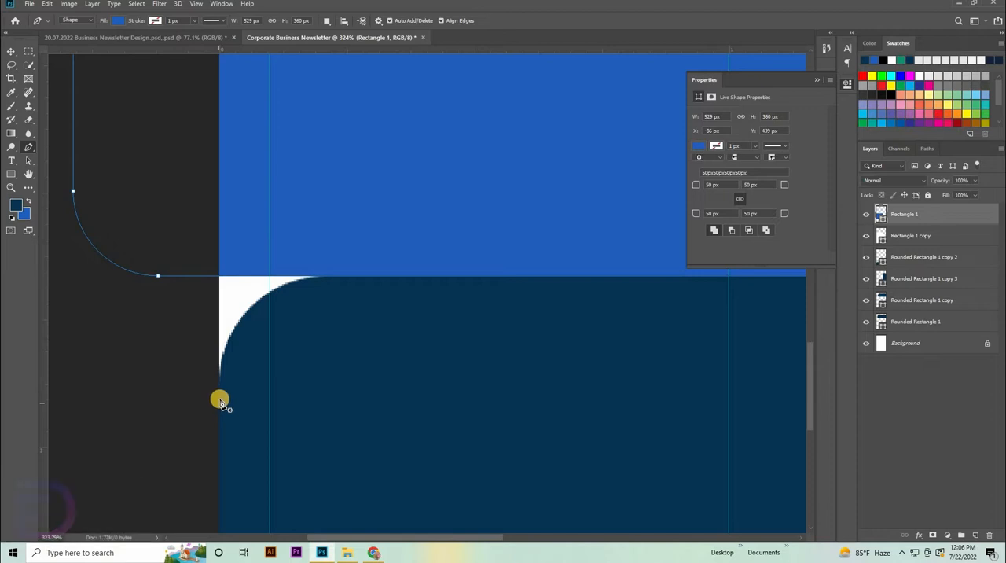
left_click(352, 281)
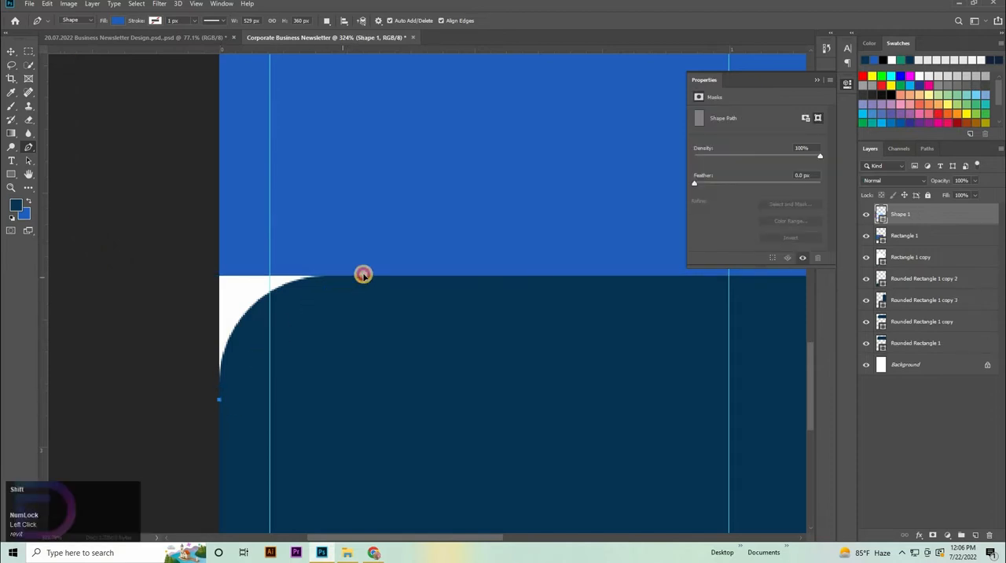
left_click(470, 272, "shift")
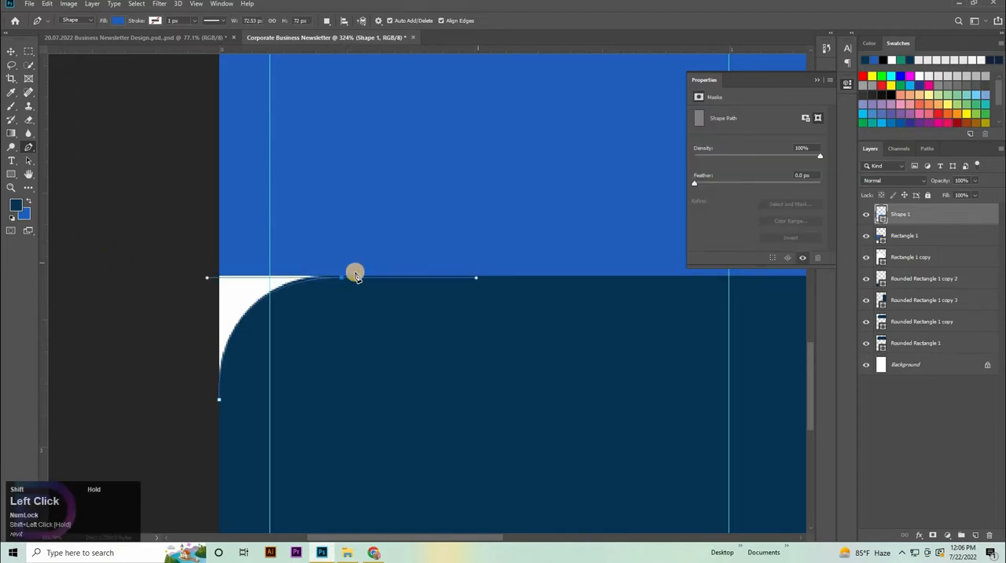
left_click(339, 281)
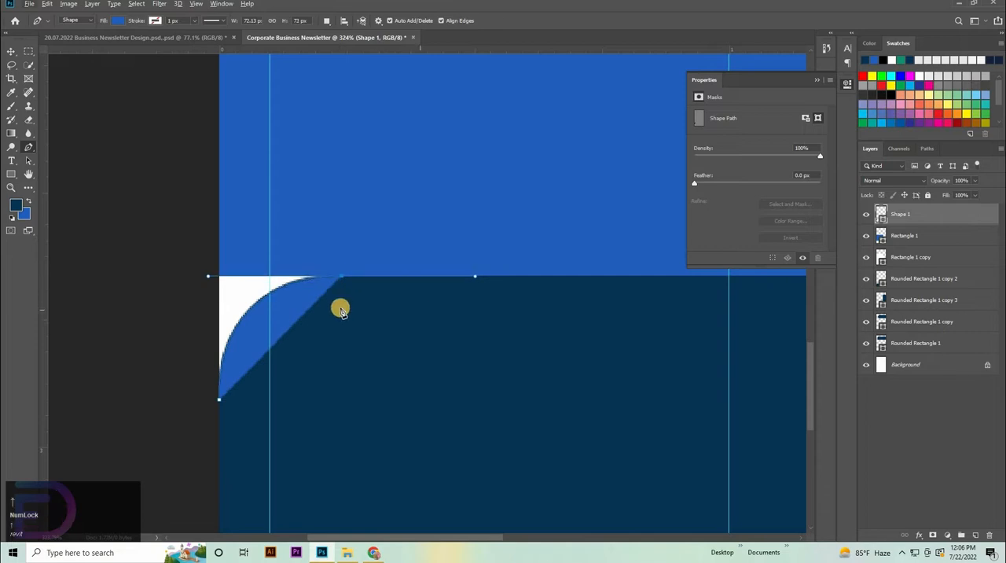
left_click_drag(341, 277, 118, 338)
key("ctrl+z")
left_click(158, 186)
left_click(177, 342)
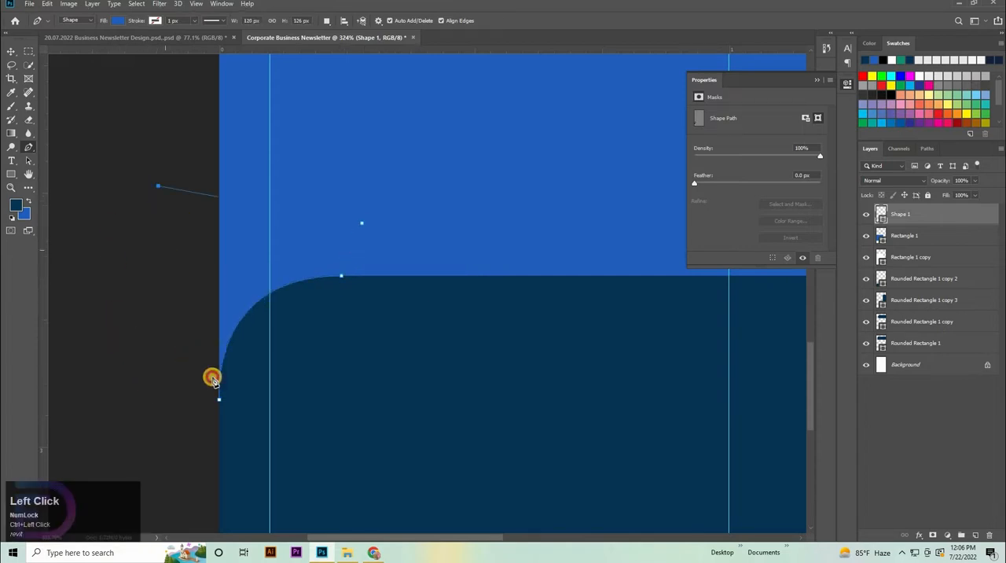
left_click(220, 402)
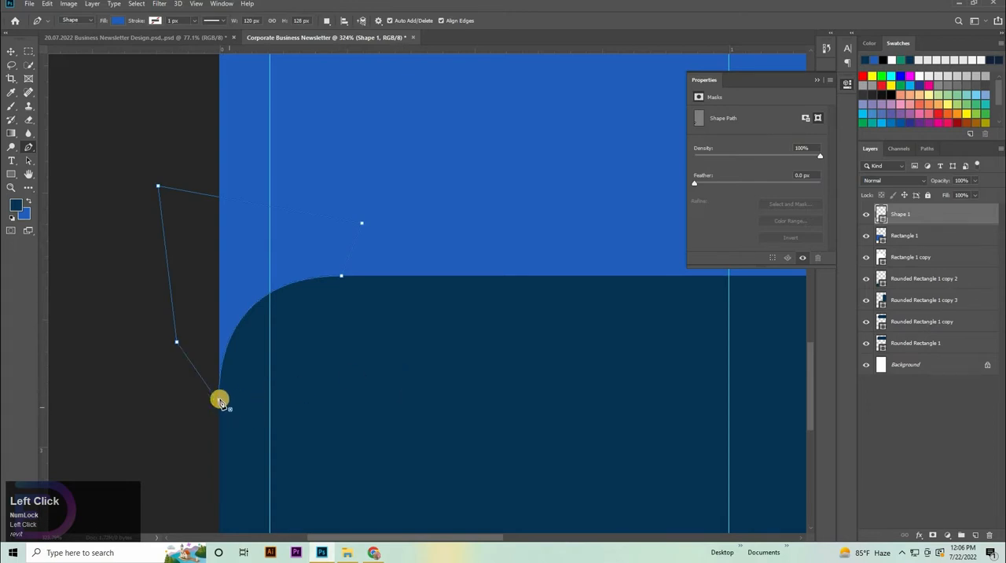
Step: Merge the corner filler shape and the blue rounded rectangle into a single shape layer
key("v")
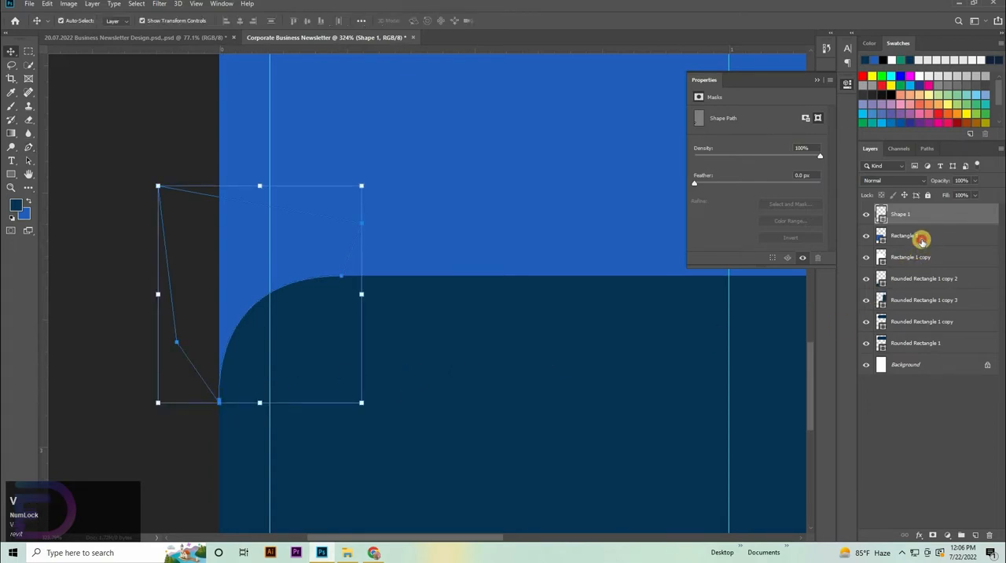
left_click(922, 238, "shift")
right_click(925, 235)
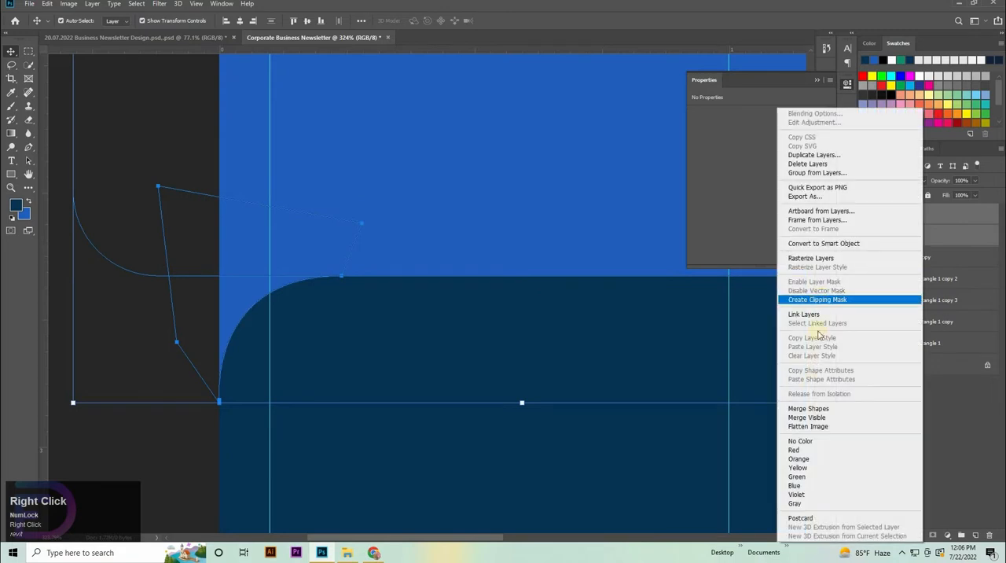
left_click(808, 408)
Step: Lower the merged blue shape's upper edge slightly, making the shape about 1.42 in high
left_click_drag(512, 217, 448, 224)
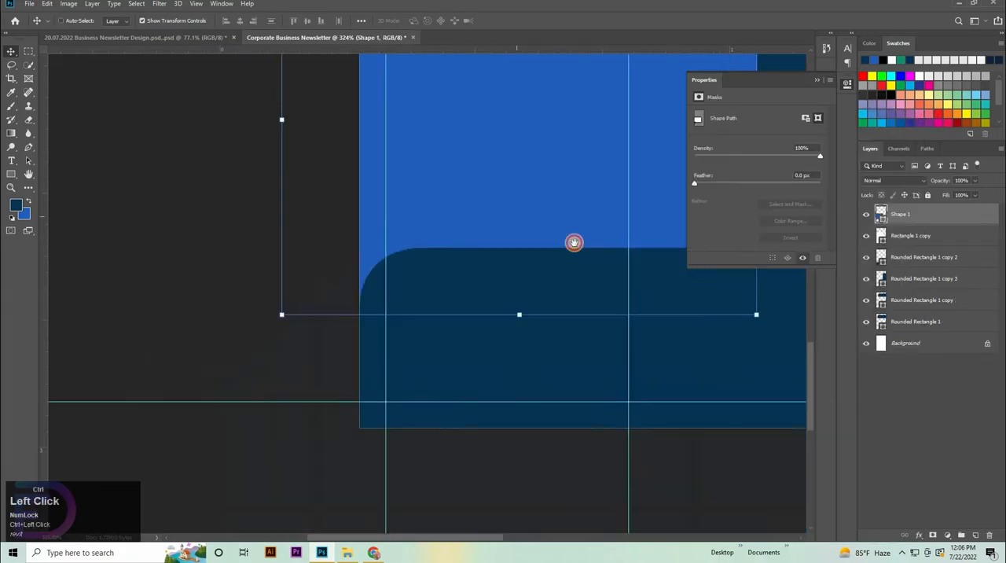
left_click_drag(573, 243, 527, 260)
left_click_drag(475, 362, 315, 498)
left_click_drag(442, 386, 445, 383)
left_click(775, 345)
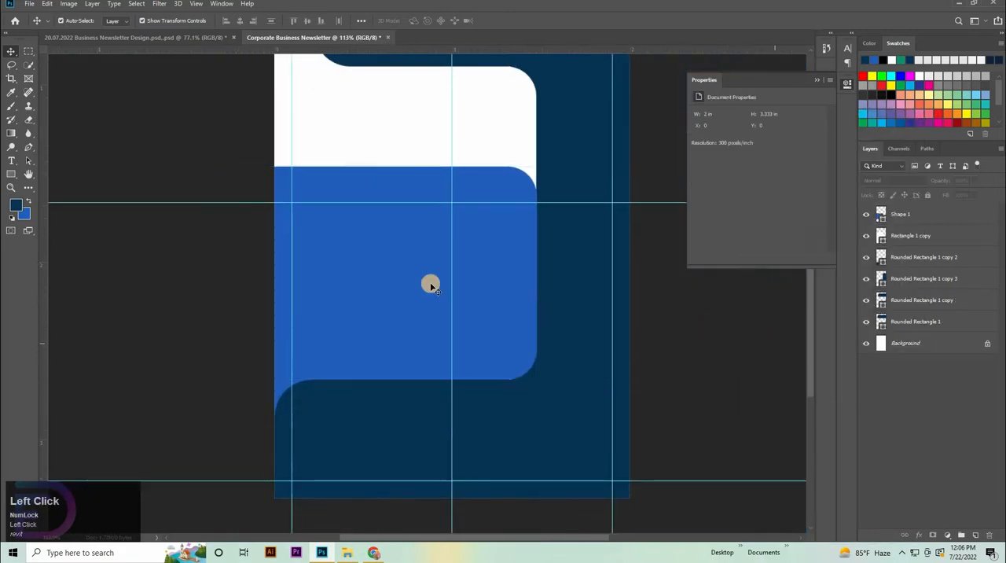
left_click(389, 212)
left_click_drag(374, 165, 375, 173)
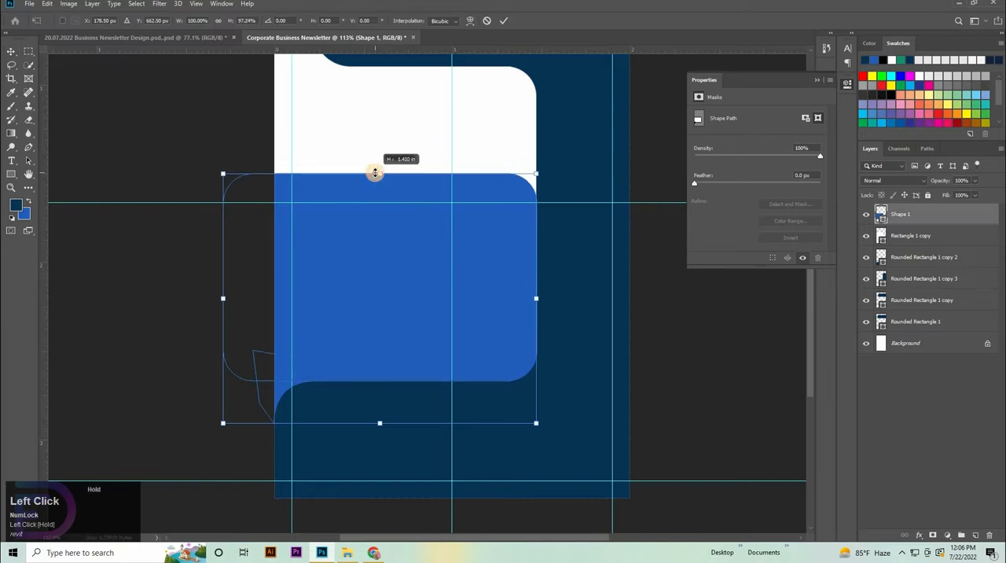
left_click(693, 331)
mouse_move(592, 255)
left_mouse_down()
mouse_move(575, 243)
mouse_move(588, 260)
left_mouse_up()
left_click_drag(686, 269, 463, 188)
Step: Merge the three navy layers Rounded Rectangle 1 copy, copy 2 and copy 3 into one shape
left_click(440, 197)
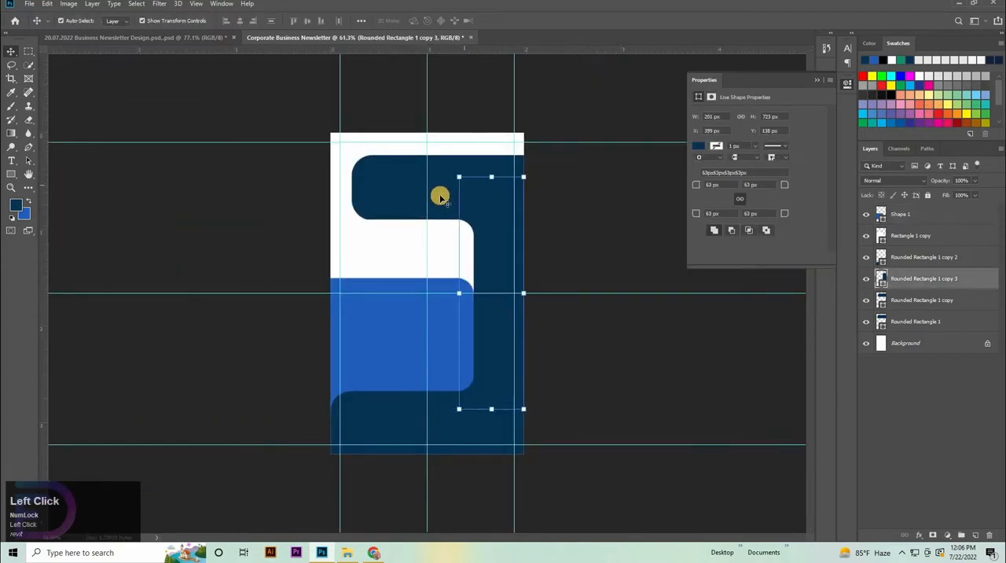
left_click(393, 179, "shift")
left_click(476, 397, "shift")
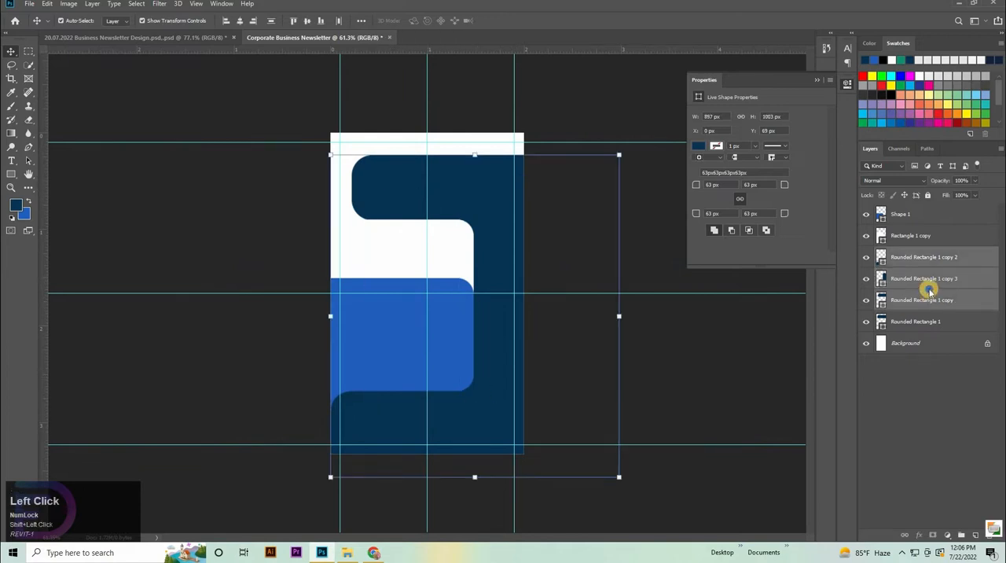
right_click(904, 297)
left_click(818, 409)
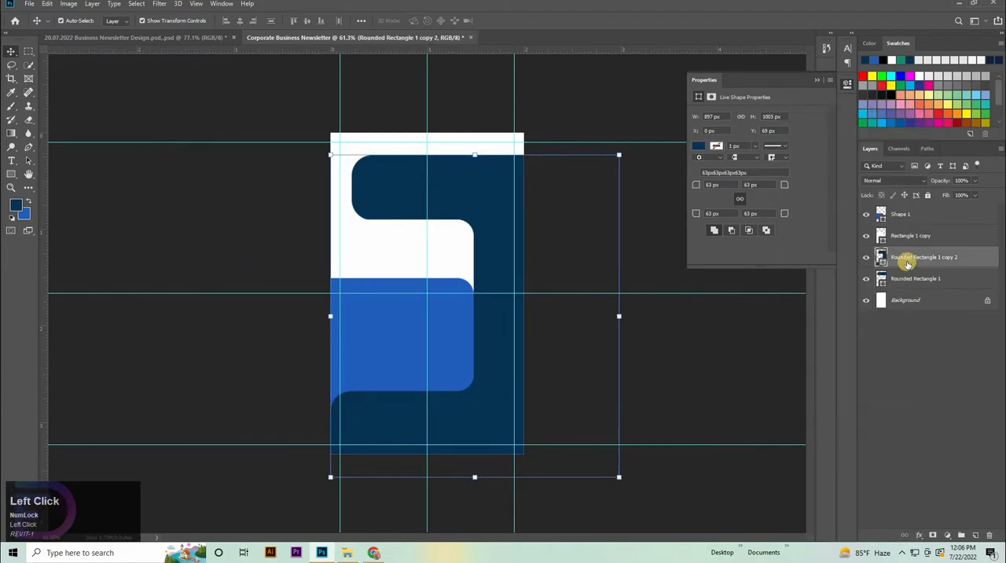
Step: Add a linear green Gradient Overlay at 180° to the merged navy shape and open its gradient for editing
double_click(986, 262)
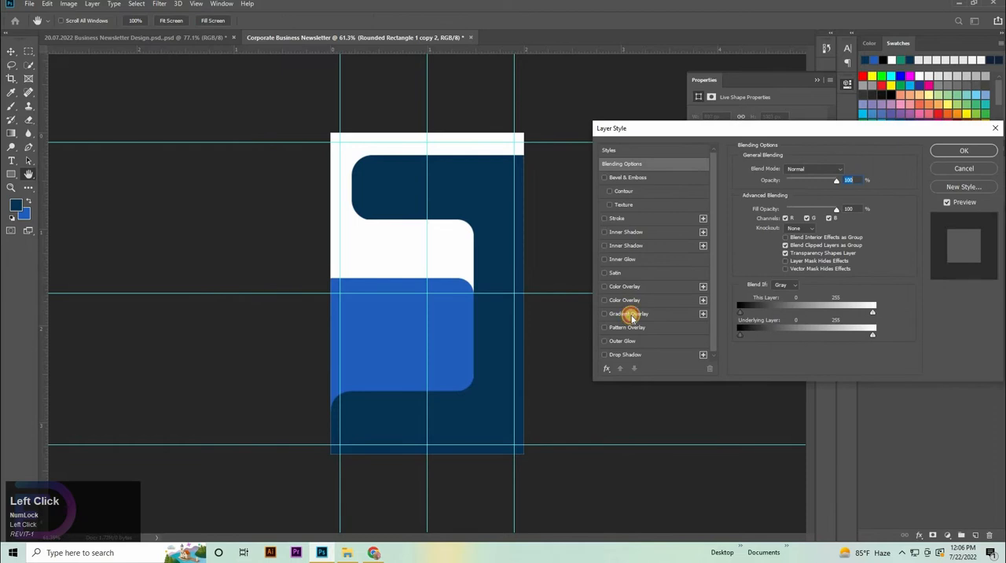
left_click(631, 314)
left_click(802, 192)
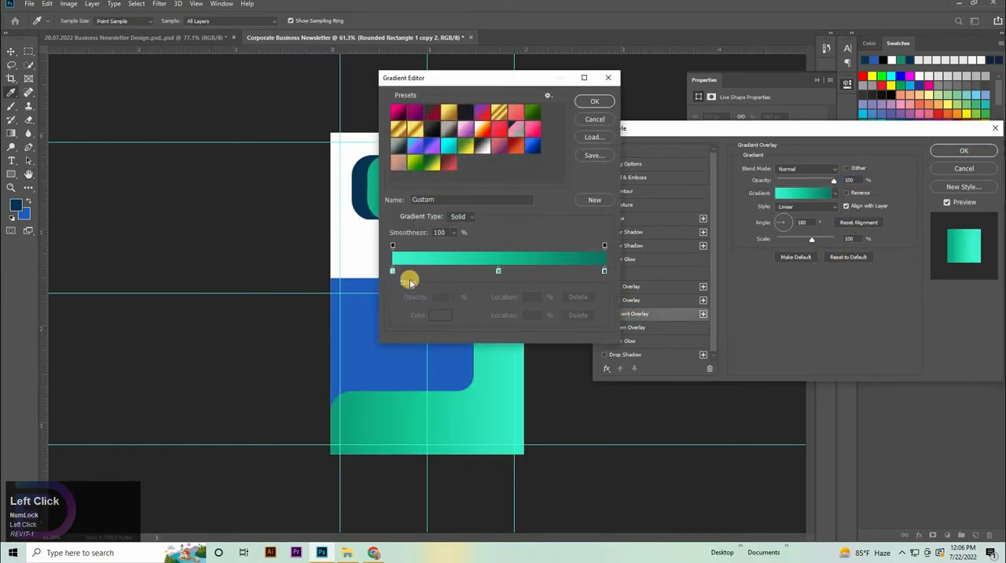
Step: Inspect the colour values of the gradient's three stops at 0, 50 and 100 %
left_click(393, 272)
left_click(441, 314)
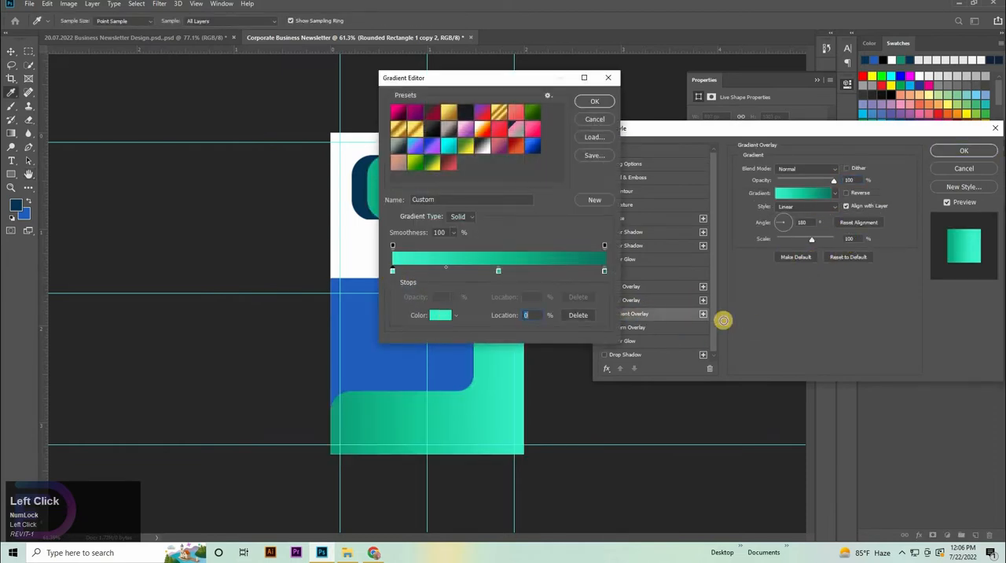
left_click(802, 441)
key("Return")
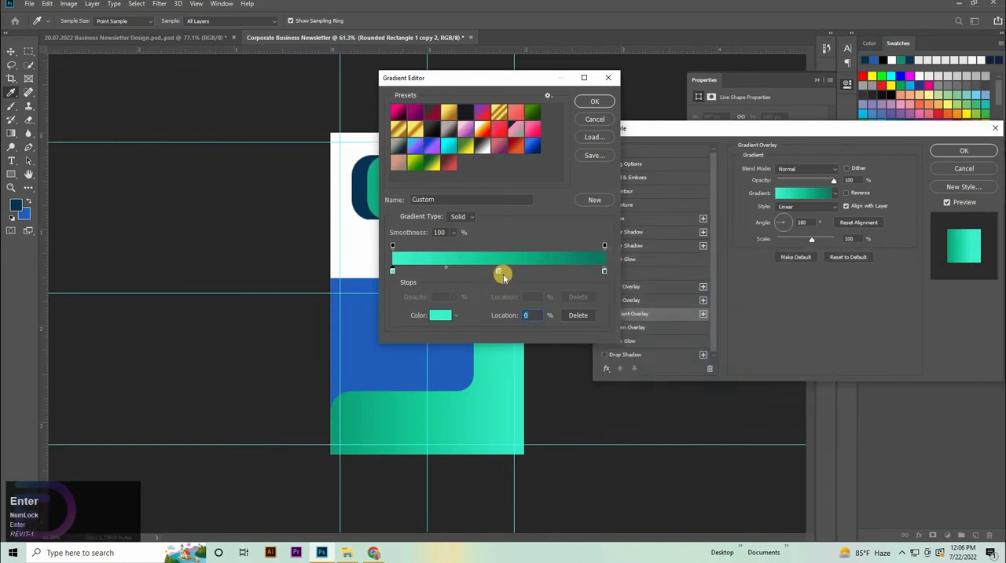
left_click(499, 270)
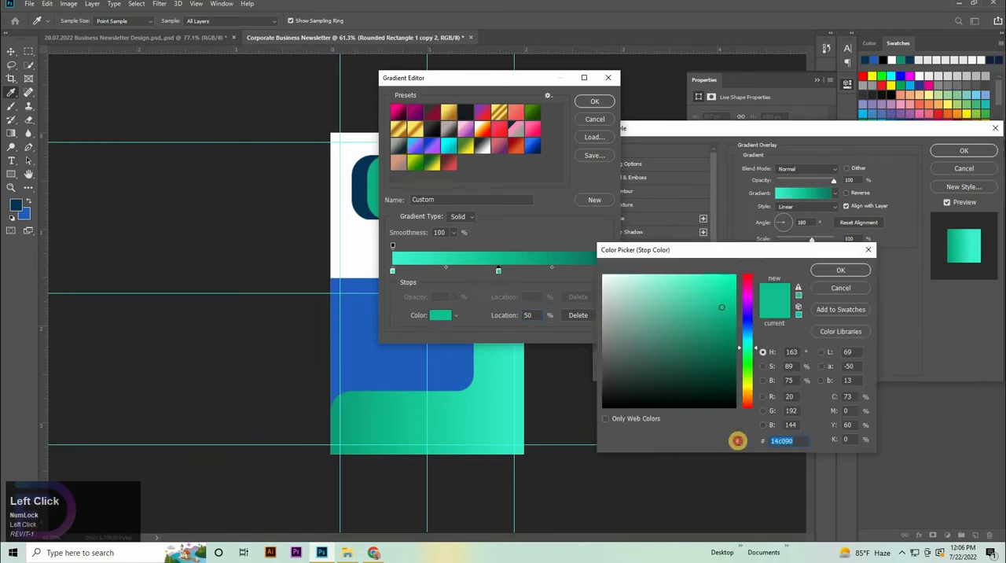
key("Return")
left_click(604, 270)
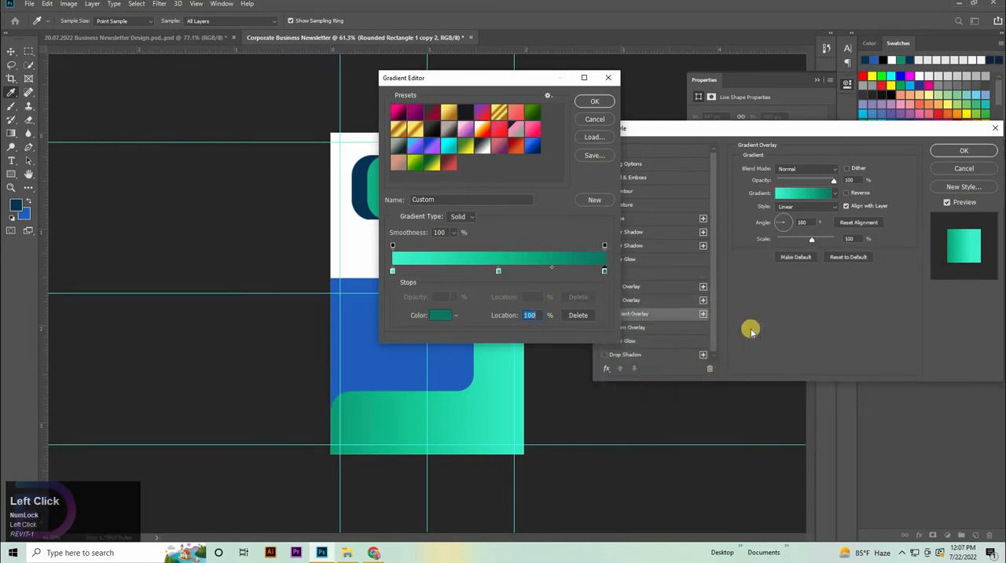
left_click(845, 271)
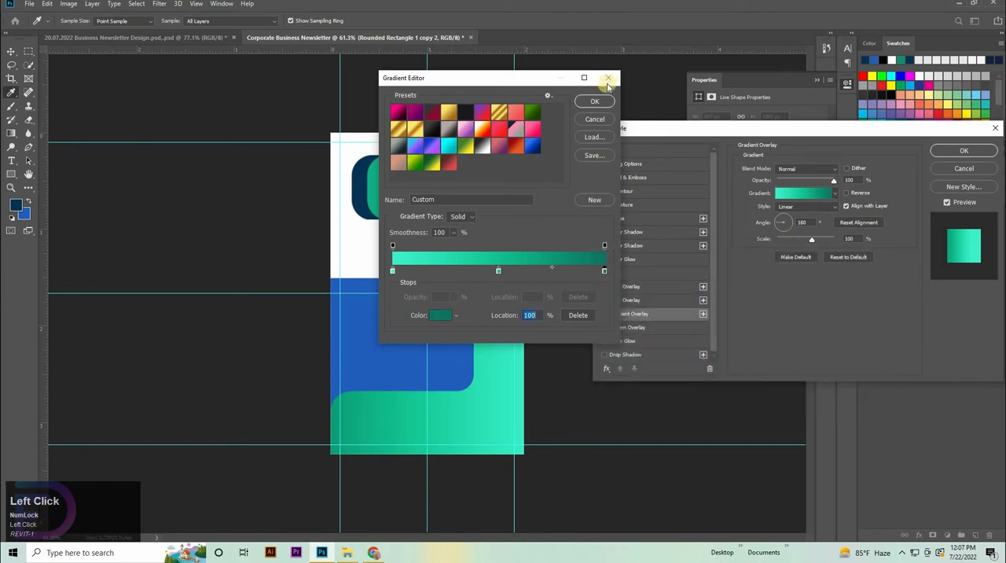
Step: Accept the gradient unchanged and apply the linear Gradient Overlay to the merged navy shape
left_click(597, 103)
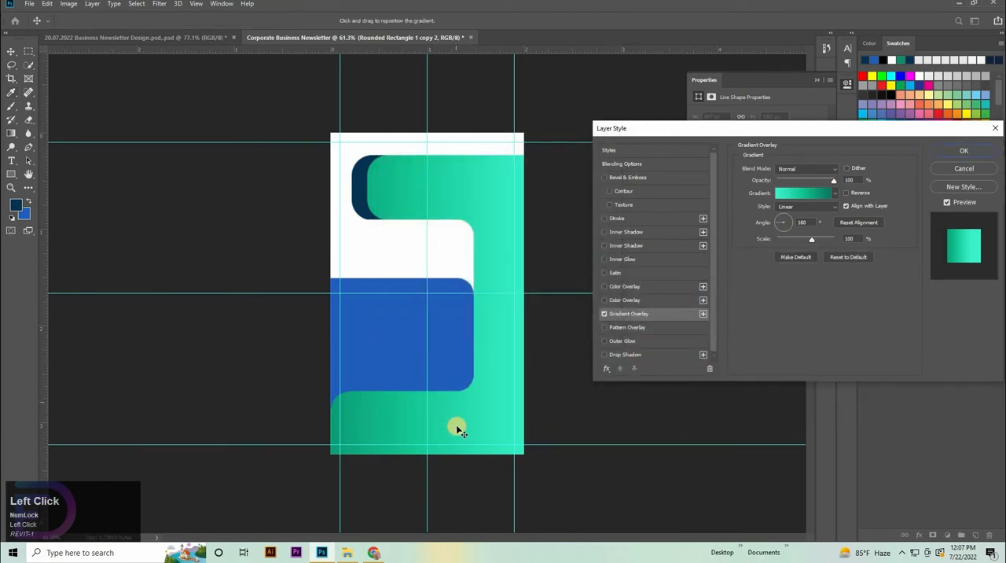
left_click(964, 151)
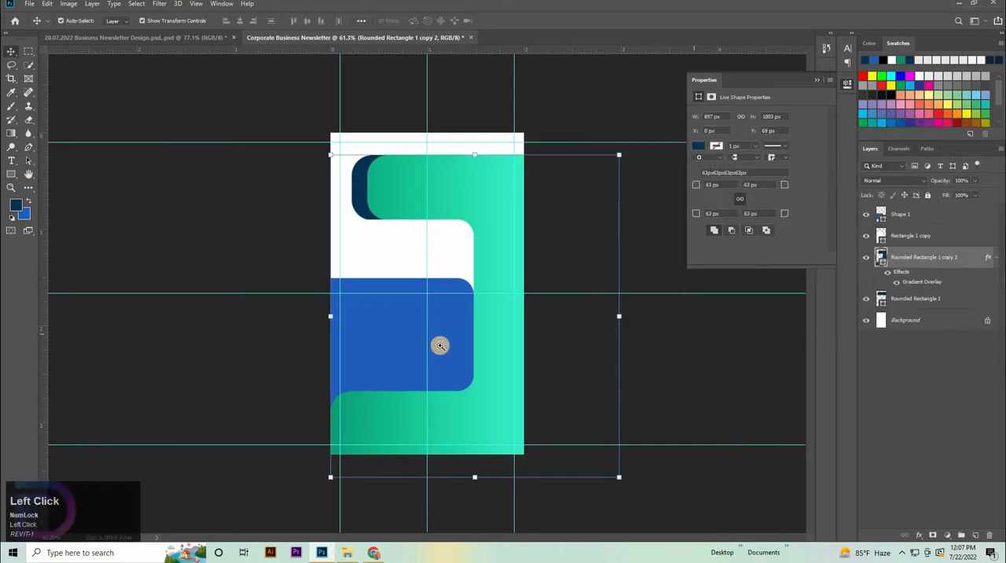
key("ctrl+space")
left_click_drag(526, 372, 530, 366)
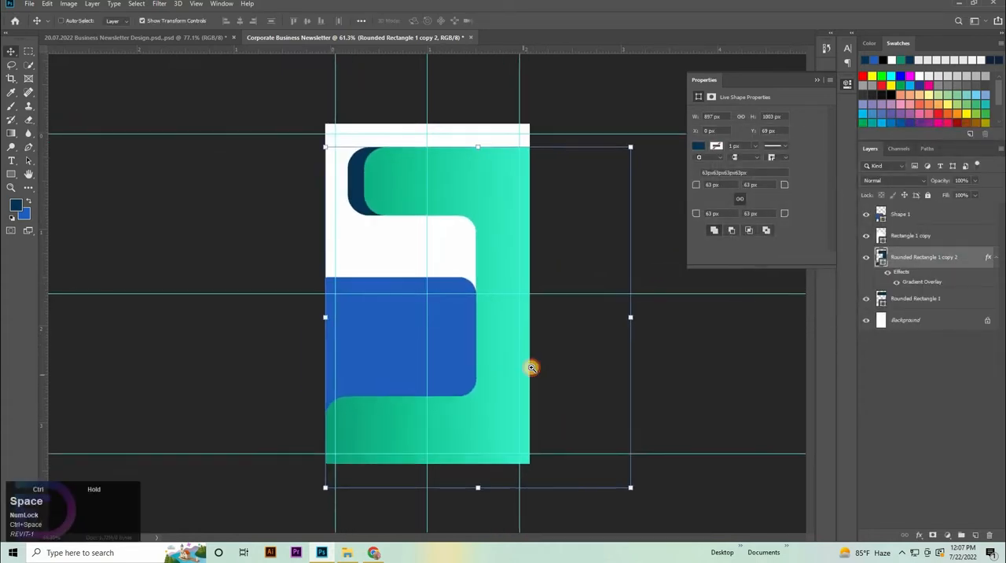
Step: Place the building photo pexels-olga-neptuna-2078774 from the image folder above the blue Shape 1 layer
left_click(382, 356)
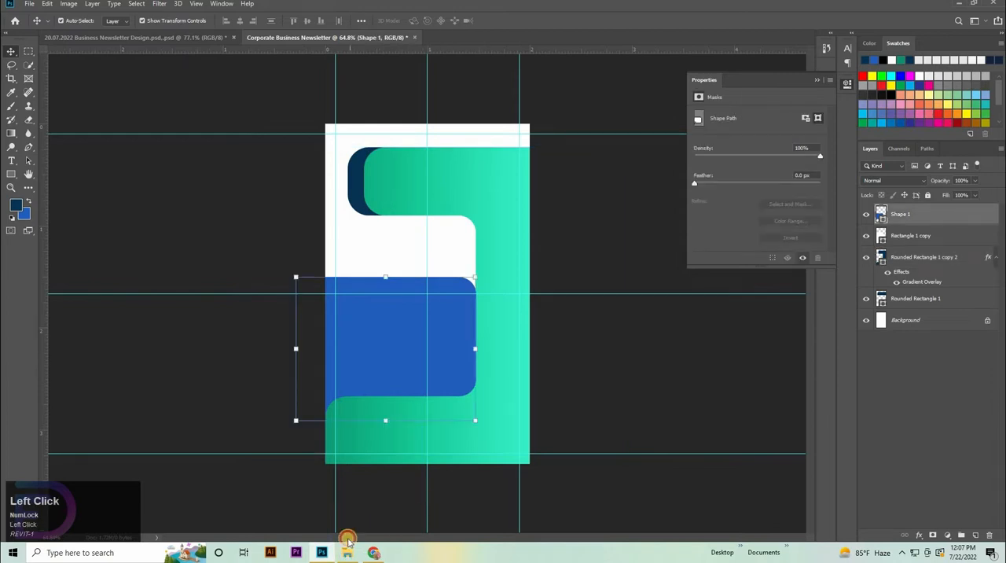
left_click(347, 552)
left_click_drag(238, 74, 702, 378)
left_click(825, 340)
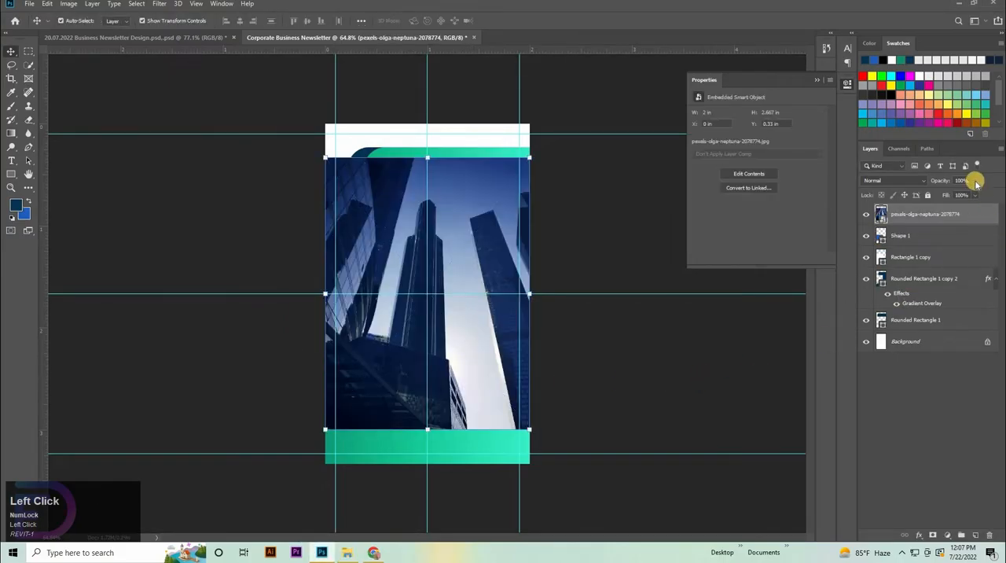
Step: Lower the building photo layer's opacity to 60%
key("shift+Down")
key("shift+Down")
key("shift+Down")
key("shift+Down")
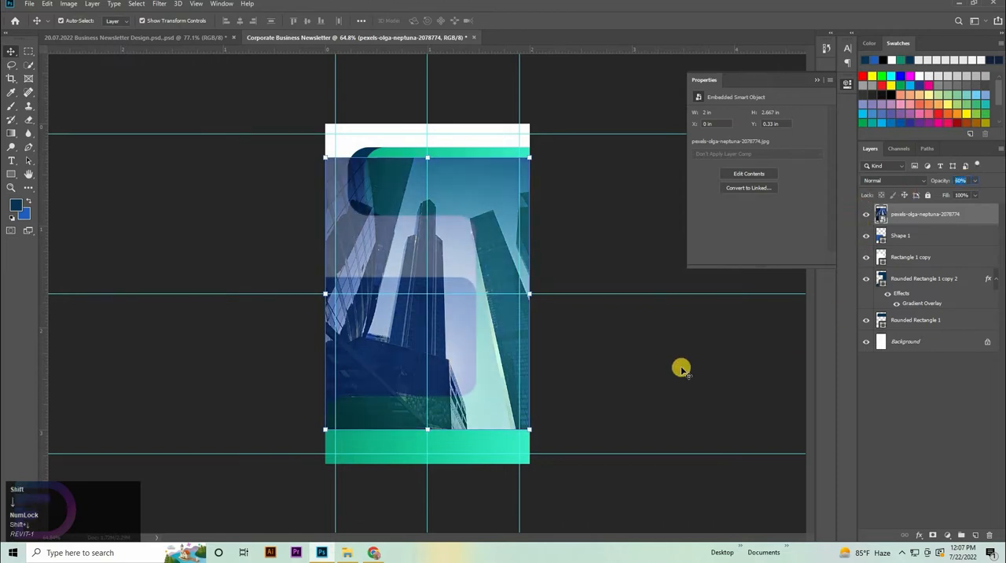
left_click(691, 355)
Step: Scale the building photo to about 1.477 in wide so its sides match the blue shape's visible width
left_click(948, 223)
key("ctrl+t")
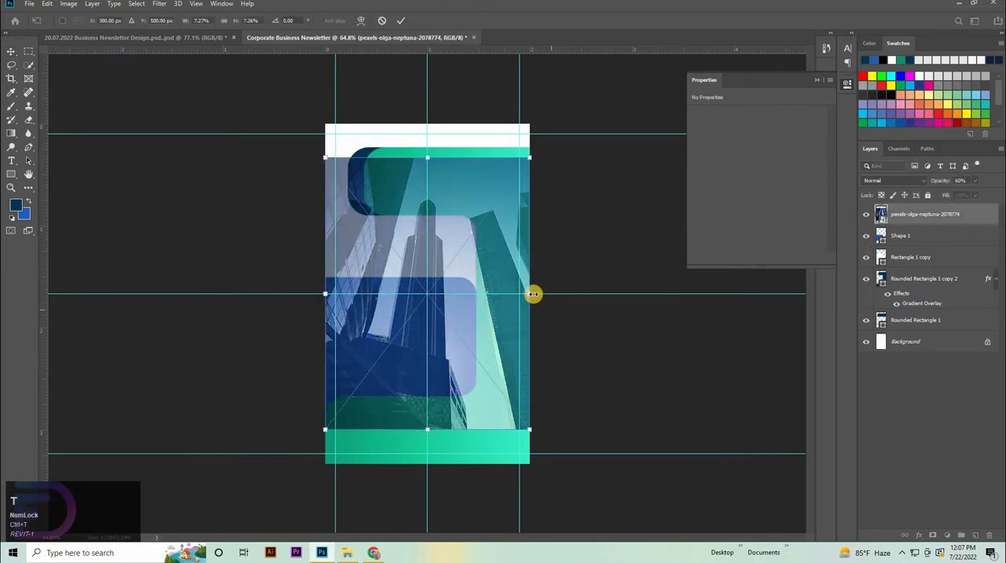
left_click_drag(528, 291, 481, 328)
left_click_drag(336, 328, 316, 334)
left_click_drag(485, 329, 476, 332)
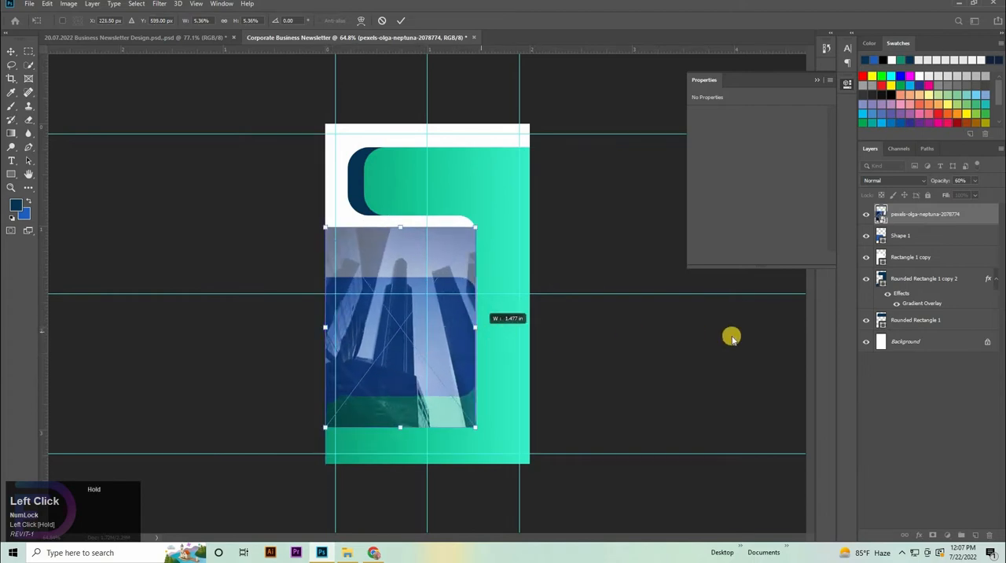
left_click(661, 384)
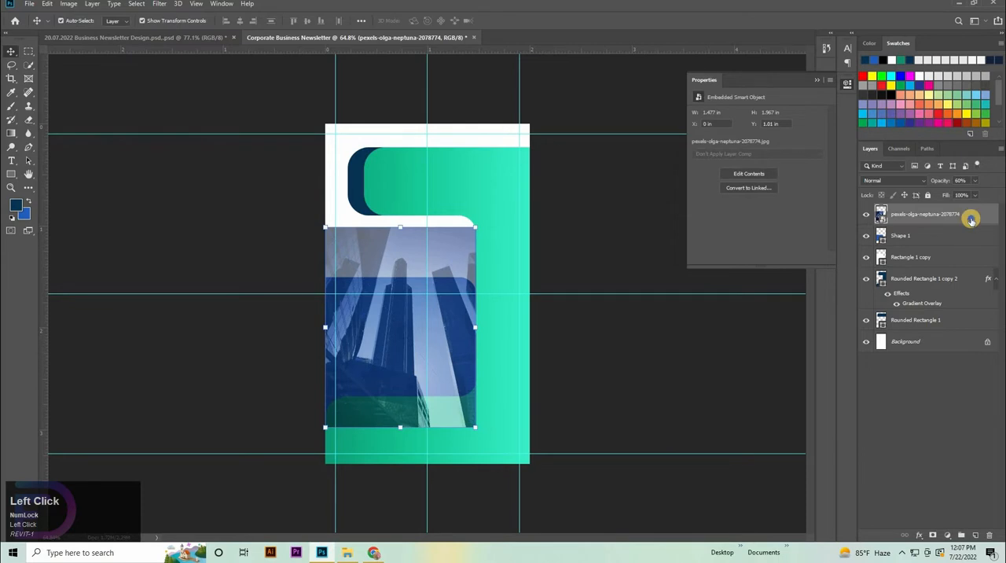
Step: Clip the building photo to the blue Shape 1 and move it down to Y 1.22 in
right_click(972, 220)
left_click(872, 323)
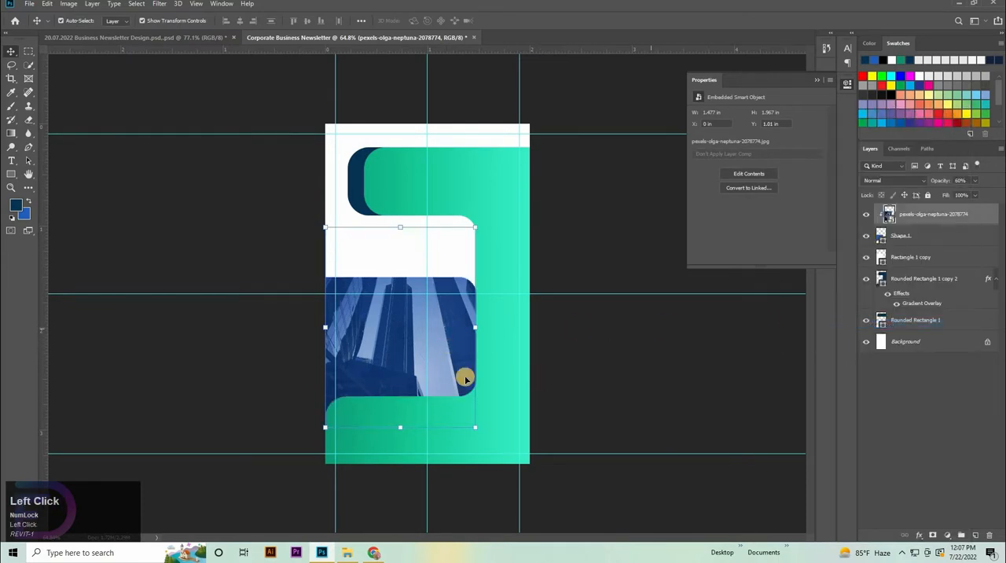
left_click_drag(397, 333, 420, 337)
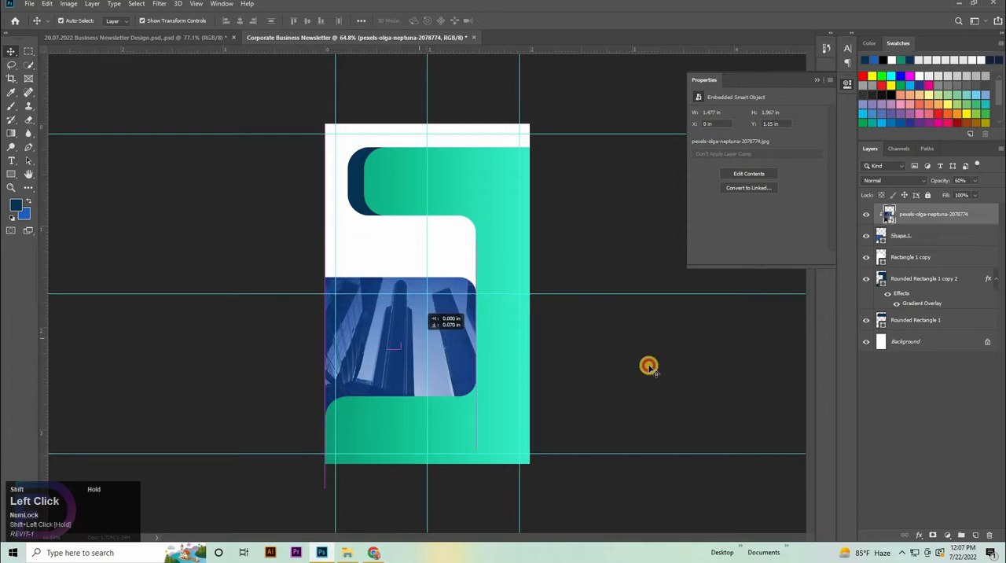
left_click(715, 367)
Step: Draw a square of about 196 px over the photo and give it a linear green Gradient Overlay at 180°
left_click(13, 174)
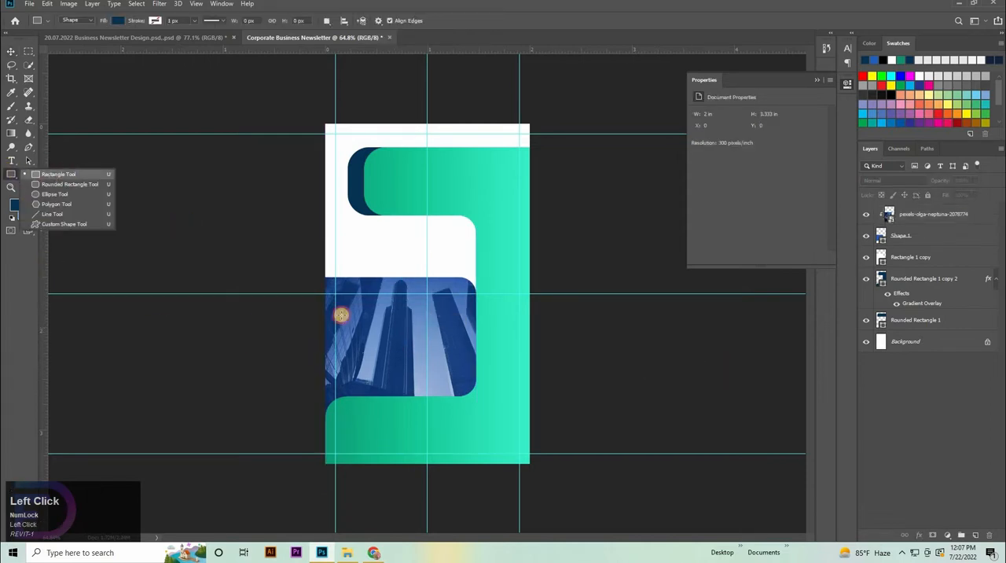
left_click_drag(371, 316, 402, 390)
double_click(955, 217)
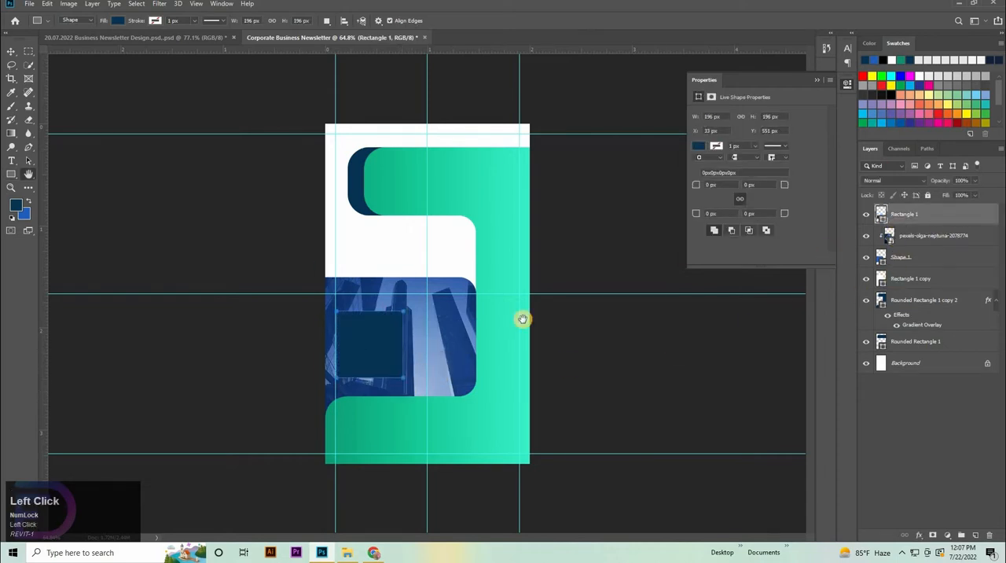
left_click(629, 313)
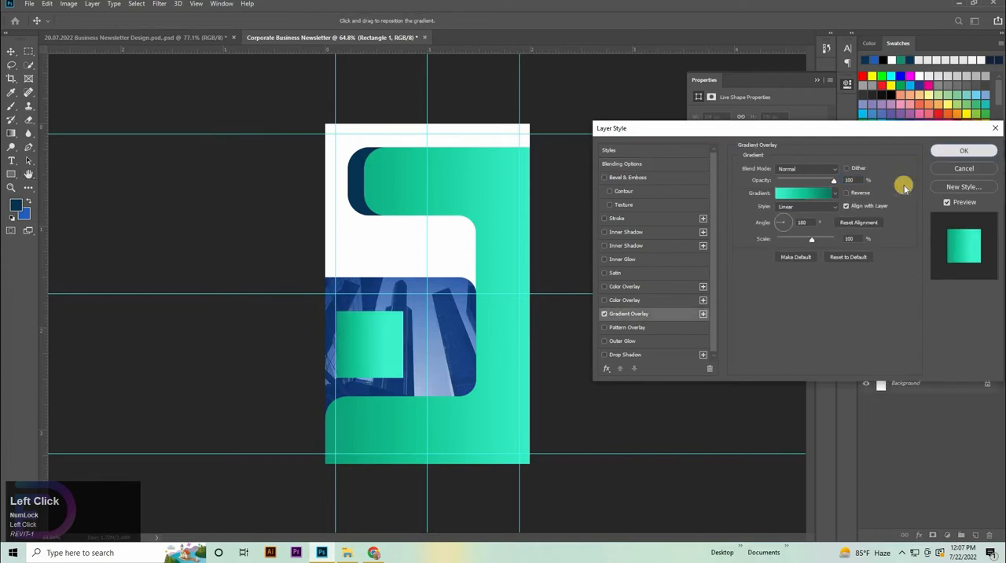
left_click(964, 150)
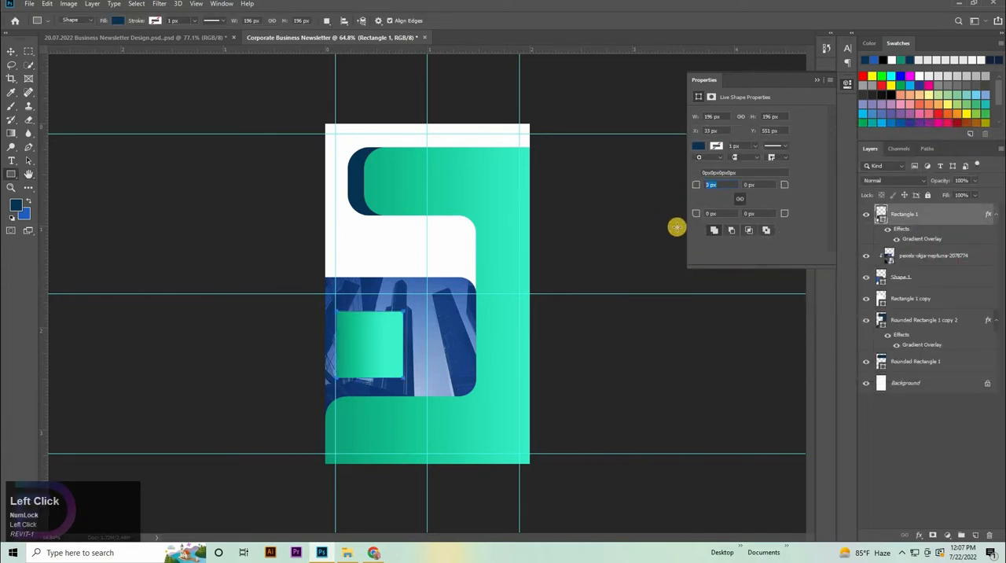
Step: Round the green square's corners to 20 px and nudge it to X 30 px, Y 553 px against the vertical guide
type("20")
key("Return")
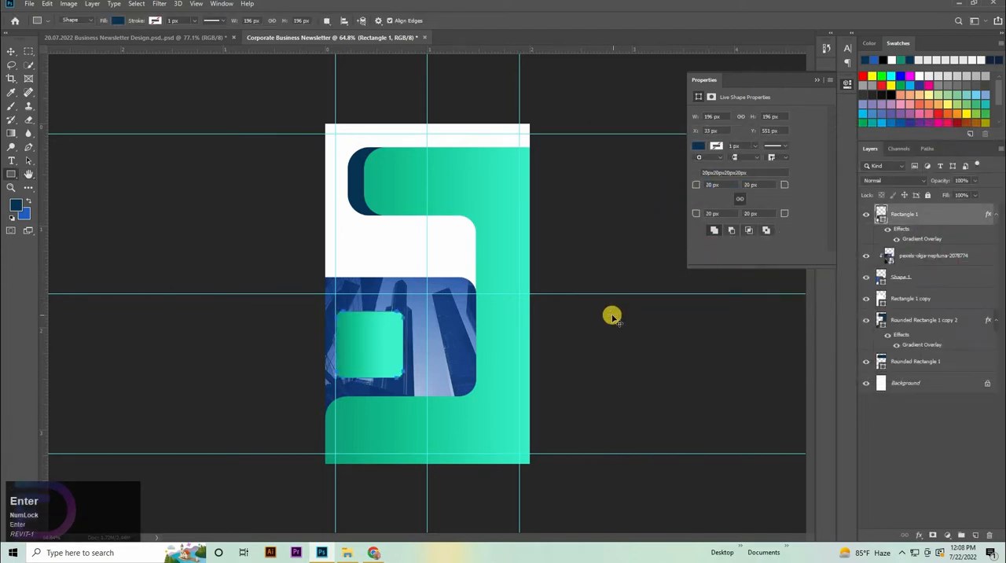
key("v")
left_click_drag(488, 347, 643, 360)
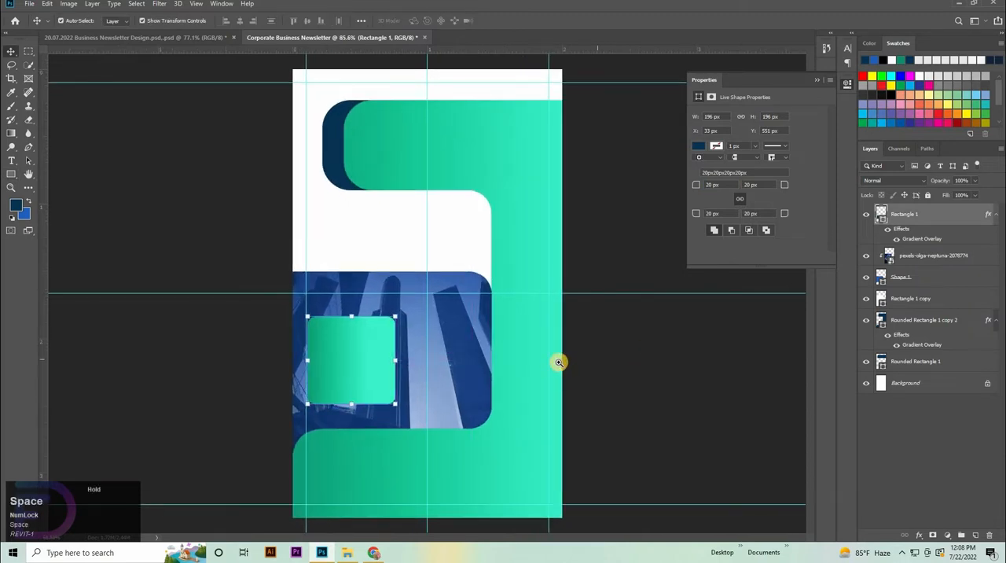
left_click_drag(558, 362, 542, 369)
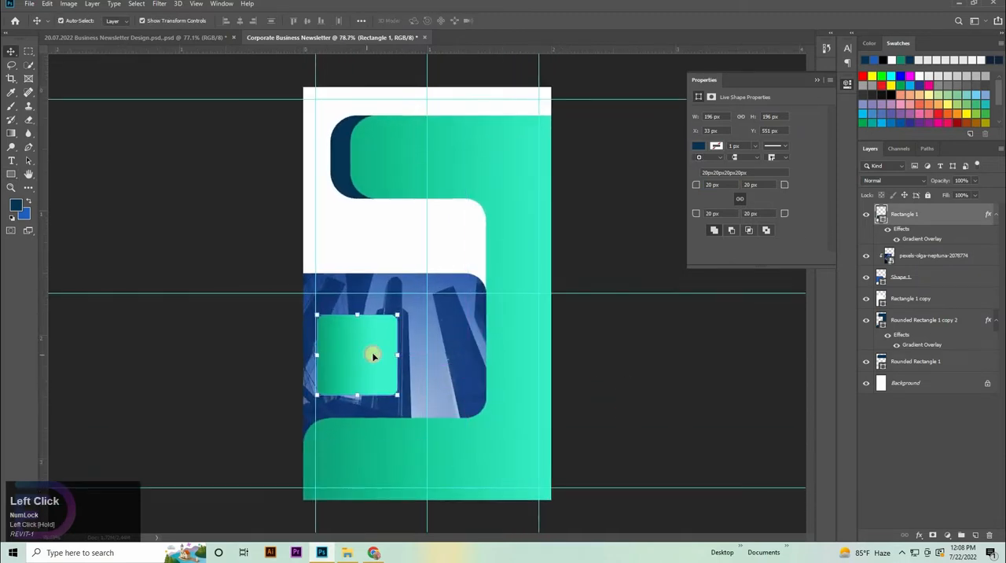
key("Left")
key("Left")
key("Left")
key("Left")
key("Right")
key("Down")
key("Down")
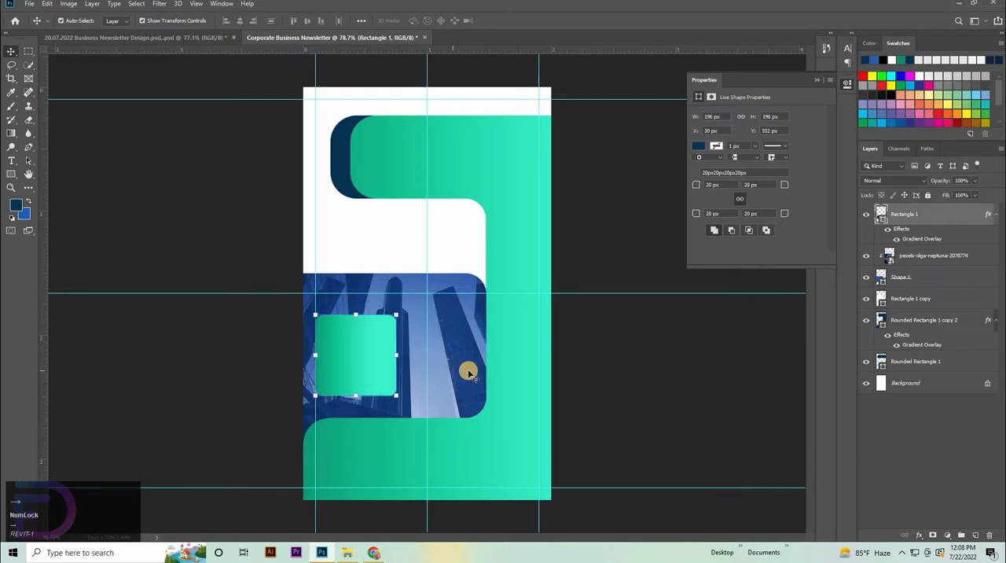
left_click(714, 370)
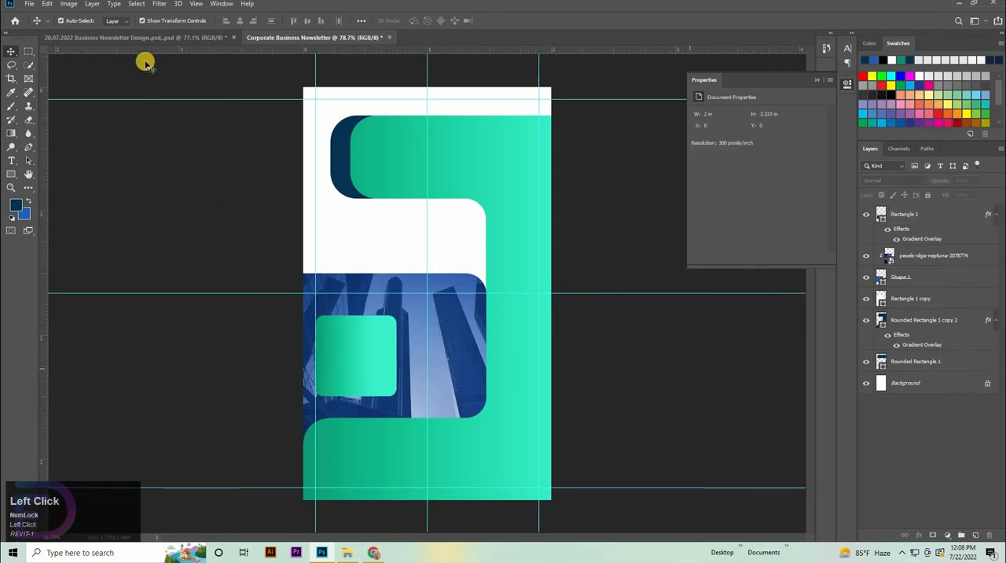
Step: Copy the quotation mark and its "Let us do the Best Creative Busines With Our Strategy" text from the reference newsletter design into Corporate Business Newsletter
left_click(154, 37)
left_click(355, 366)
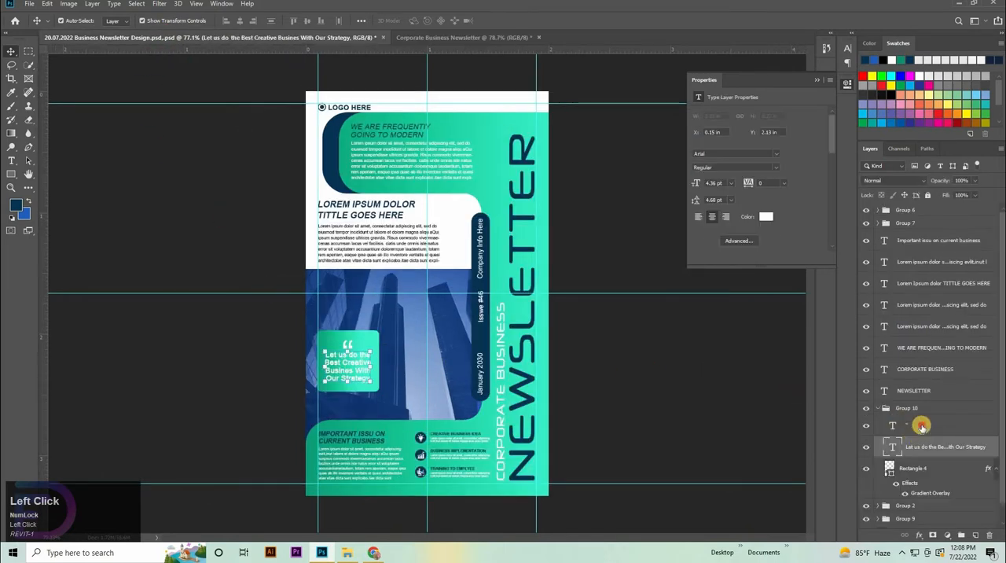
left_click(920, 426, "shift")
key("ctrl+c")
left_click(335, 38)
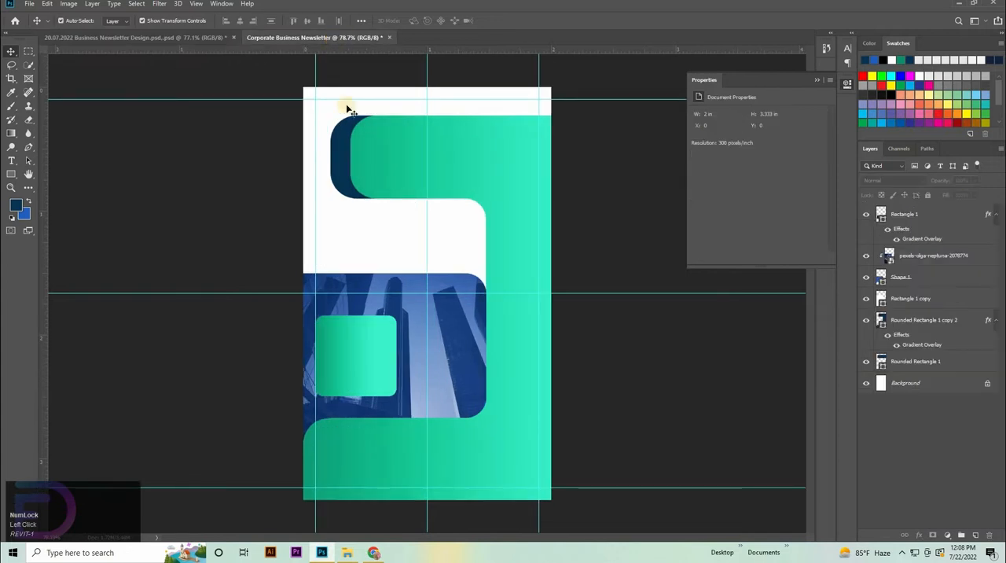
key("ctrl+v")
Step: Scale the pasted quotation mark and text to 125.79% and centre them inside the green square
left_click_drag(415, 314, 359, 341)
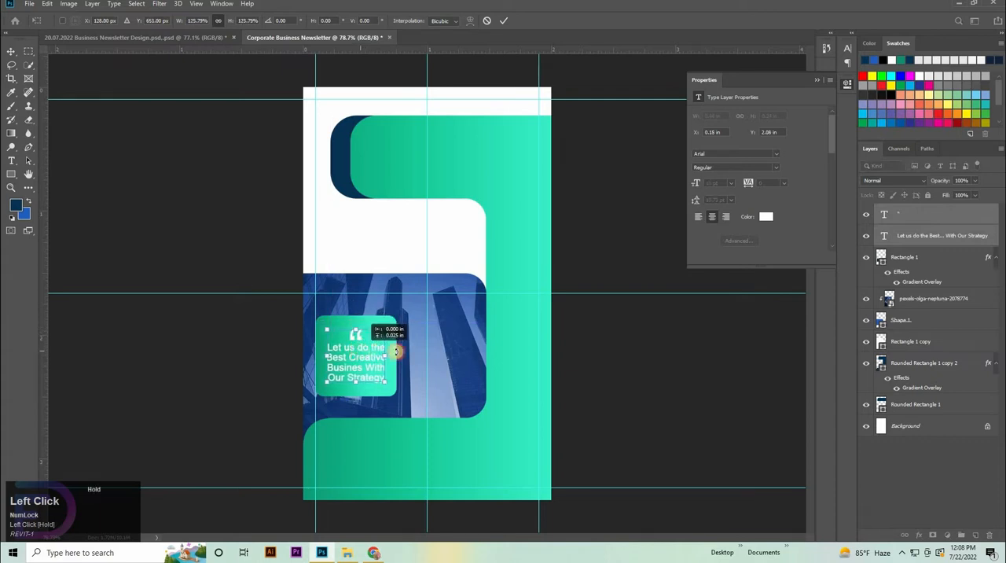
key("Down")
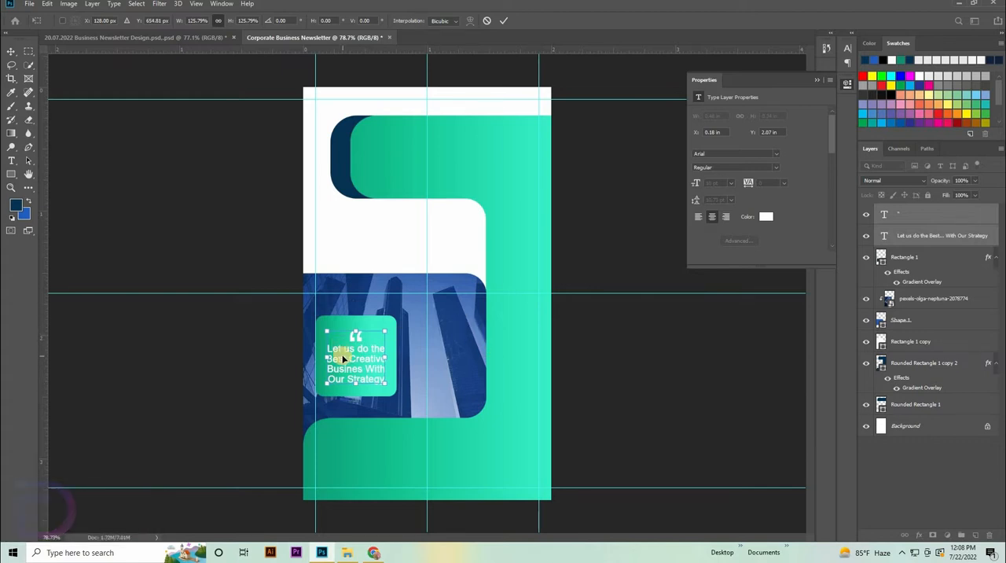
left_click(377, 356)
Step: Try to align the quote text with the green square by their vertical centres
left_click(936, 266)
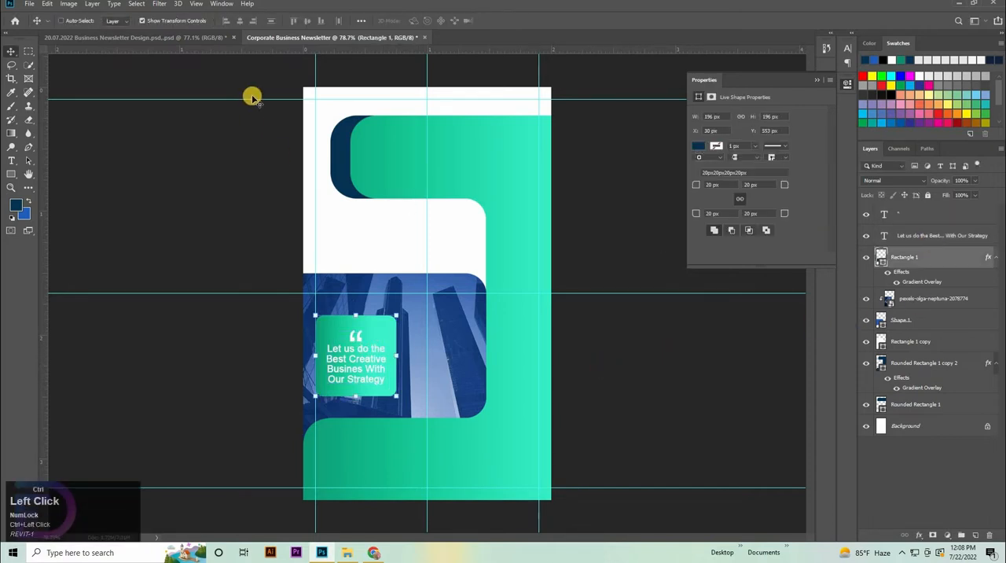
left_click(307, 20)
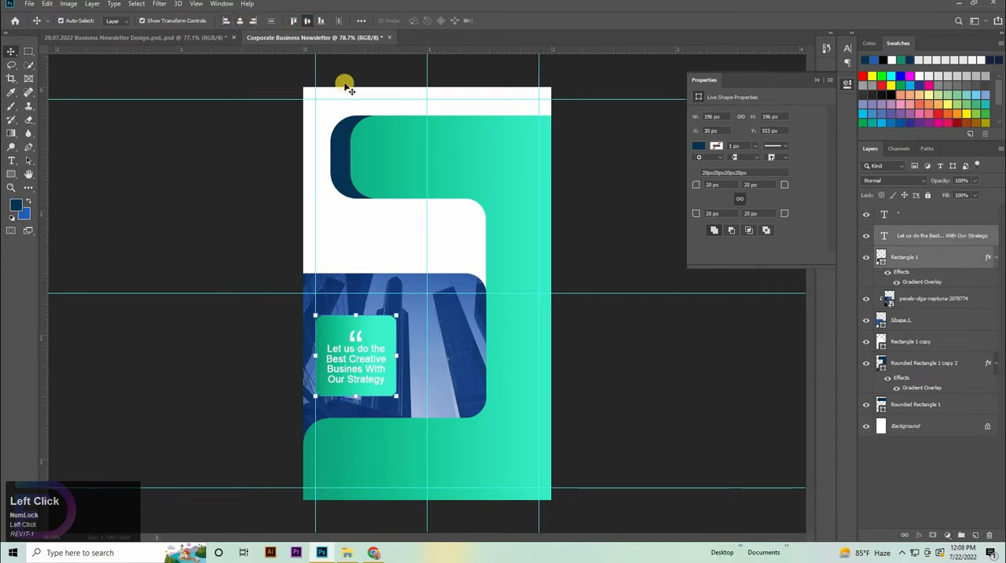
key("ctrl+z")
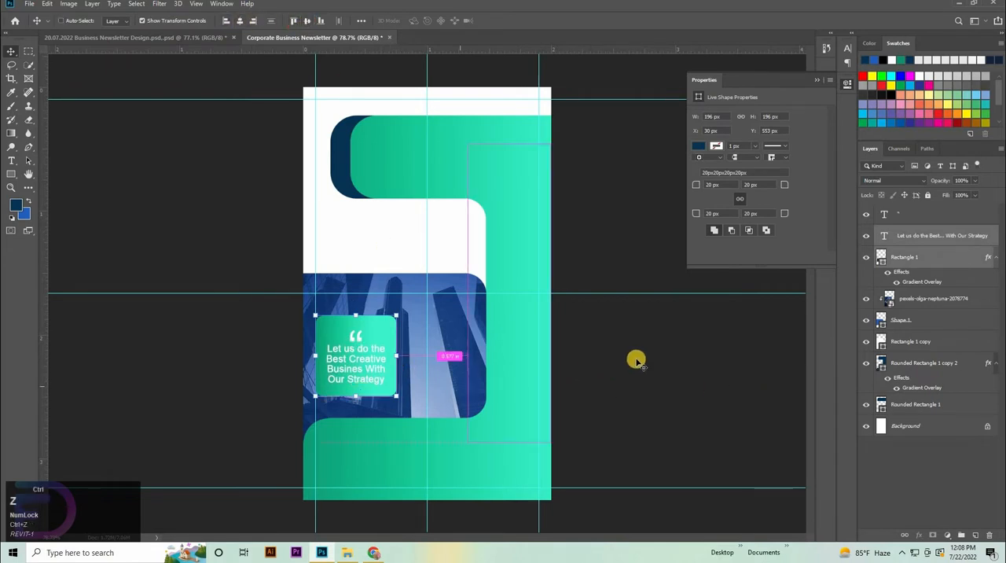
left_click(685, 347)
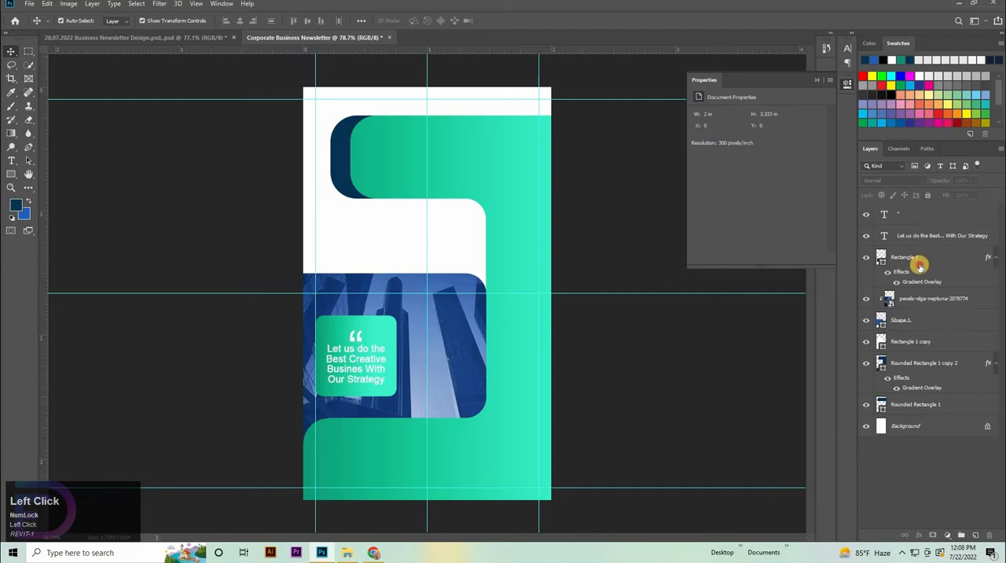
Step: Group the green square with the quote text and quotation mark layers
left_click(920, 266)
left_click(905, 215, "shift")
key("ctrl+g")
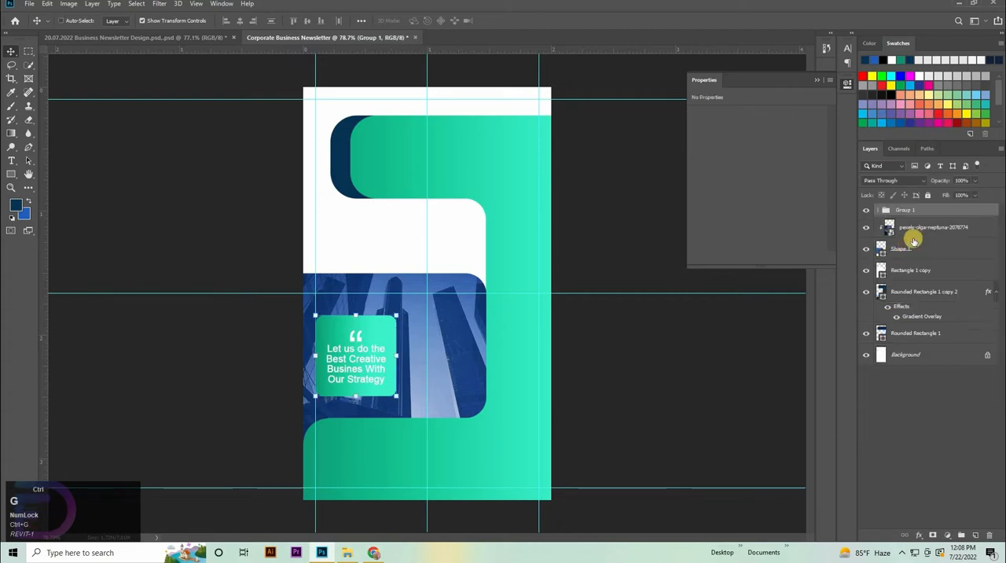
Step: Group the building photo, Shape 1, Rectangle 1 copy and Rounded Rectangle 1 copy 2 layers
left_click(919, 230)
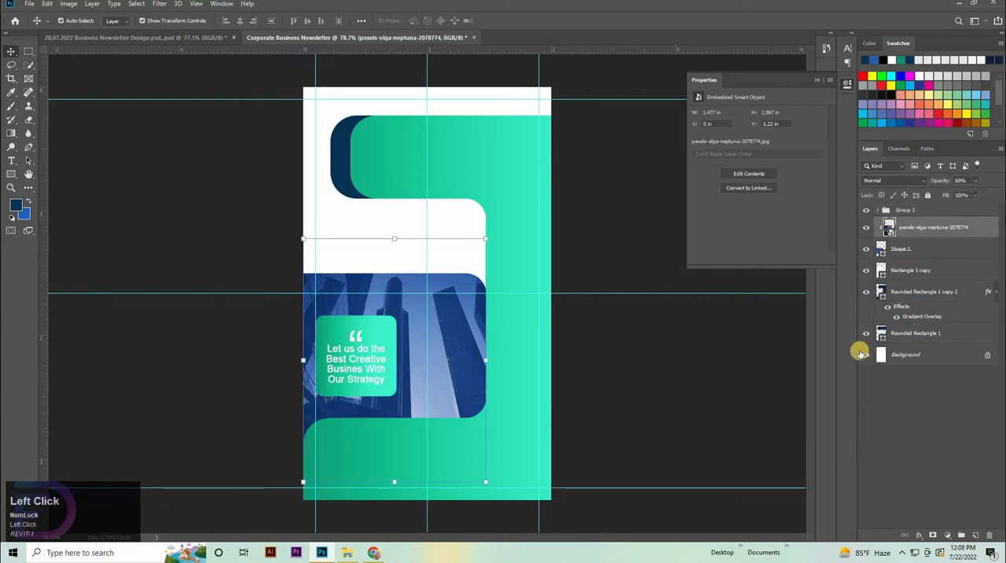
left_click(928, 311, "shift")
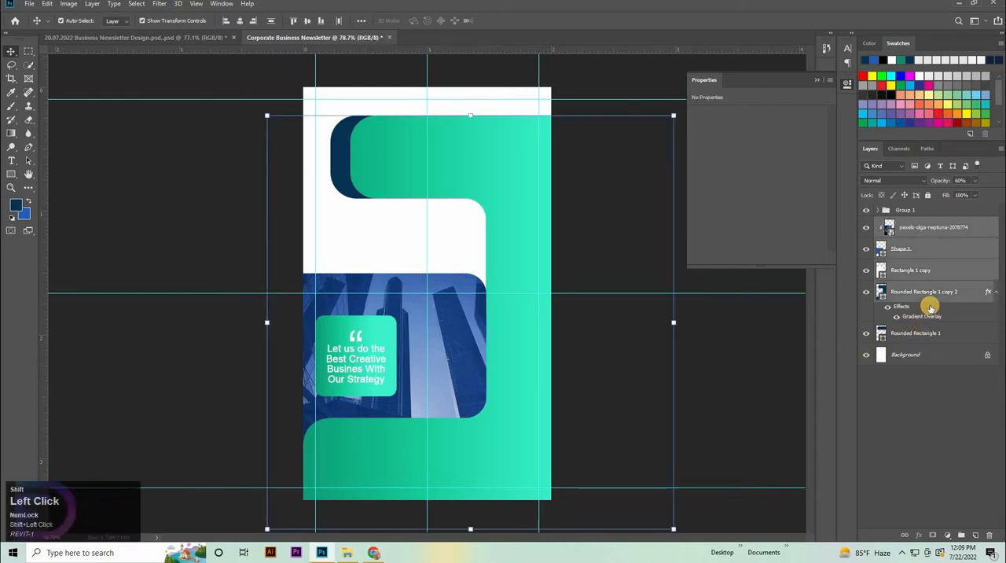
key("ctrl+g")
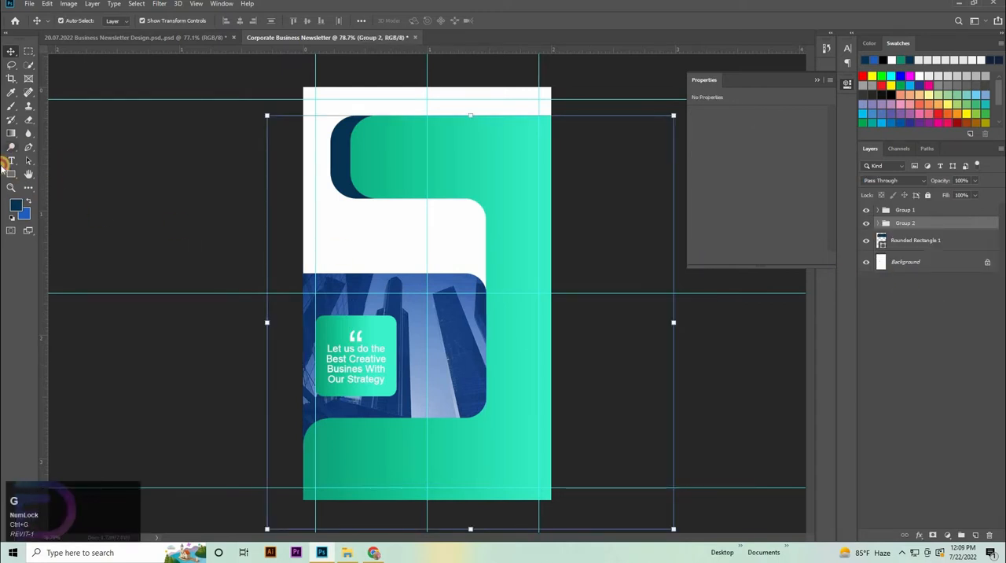
Step: Add a point text over the building photo, coloured with the dark navy sampled from the upper rounded shape, in the Neuropol X font
left_click(11, 161)
left_click(373, 247)
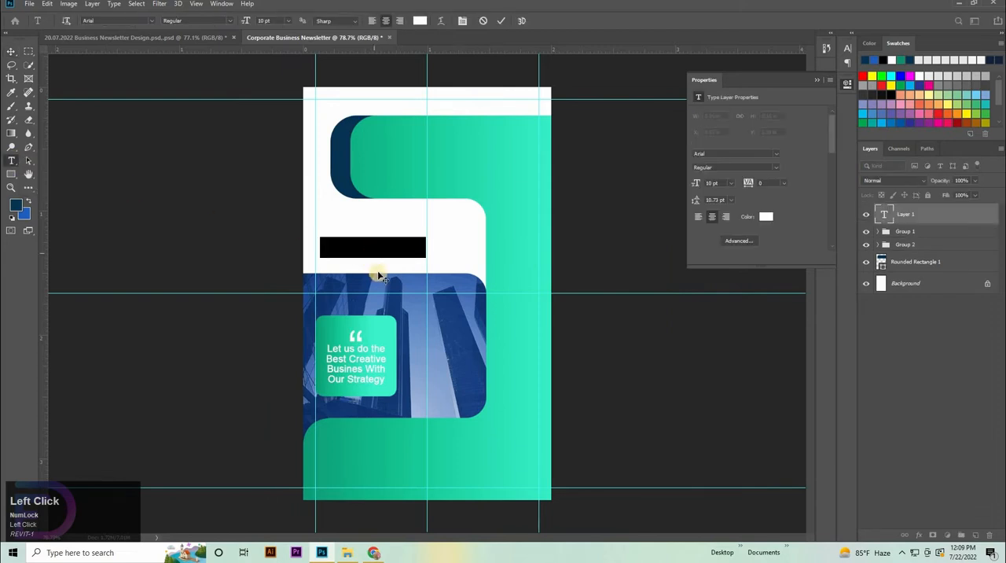
left_click_drag(379, 275, 481, 375)
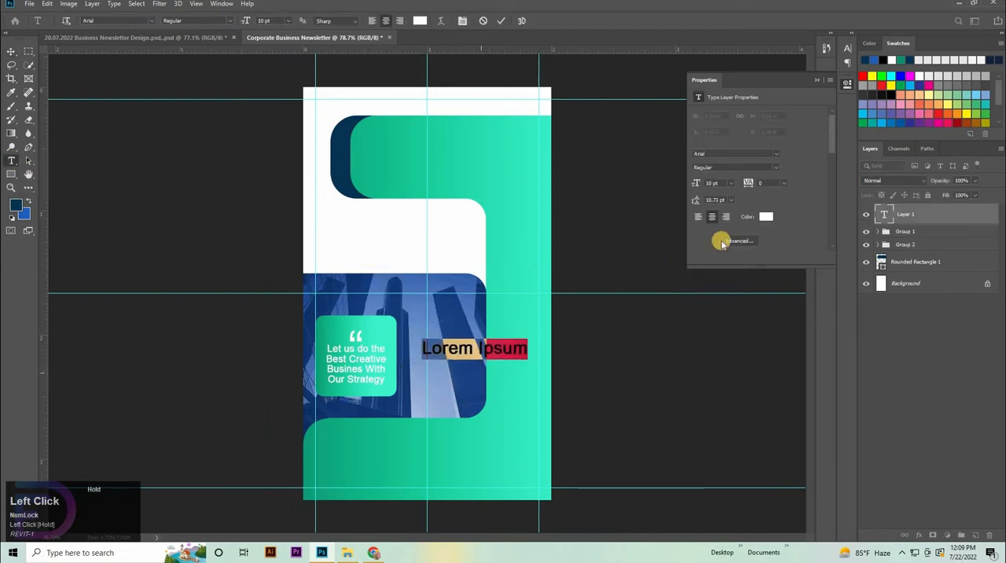
left_click(420, 21)
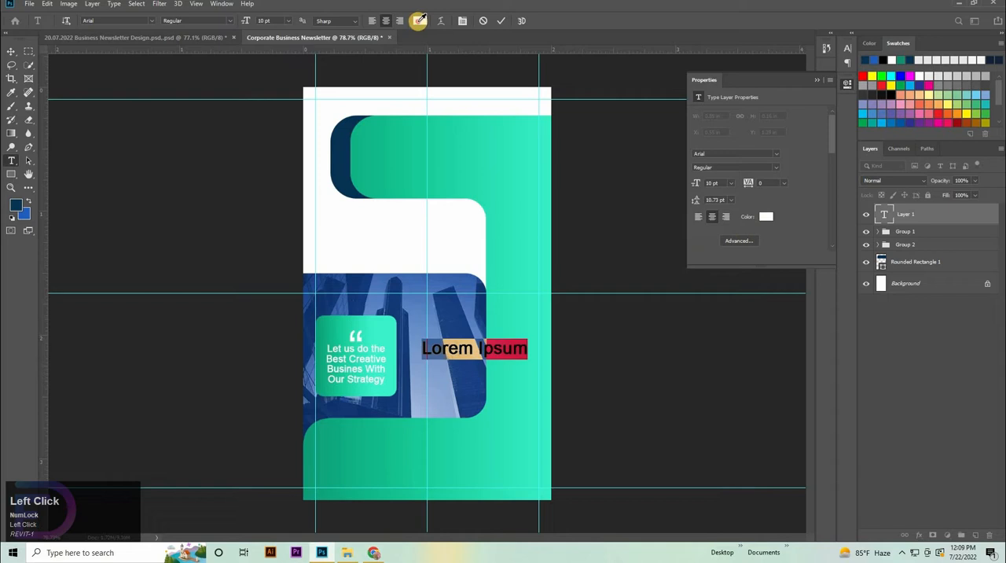
left_click(337, 148)
left_click(840, 271)
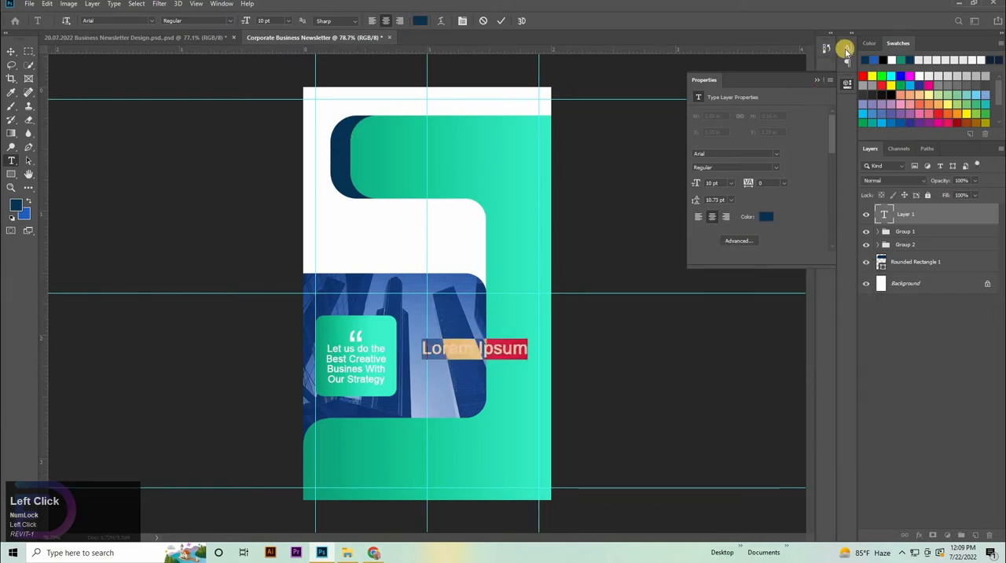
left_click(847, 48)
left_click(785, 63)
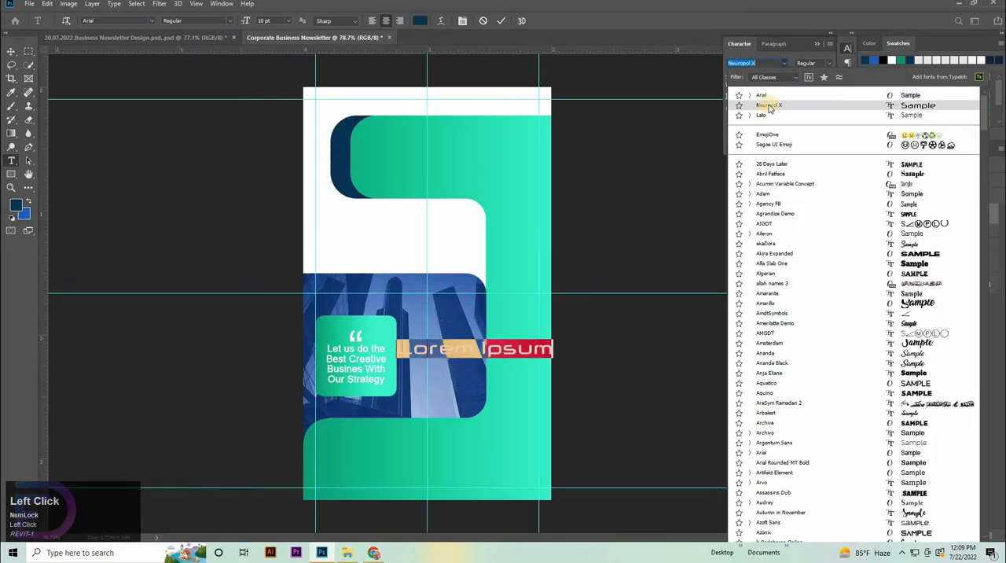
left_click(757, 105)
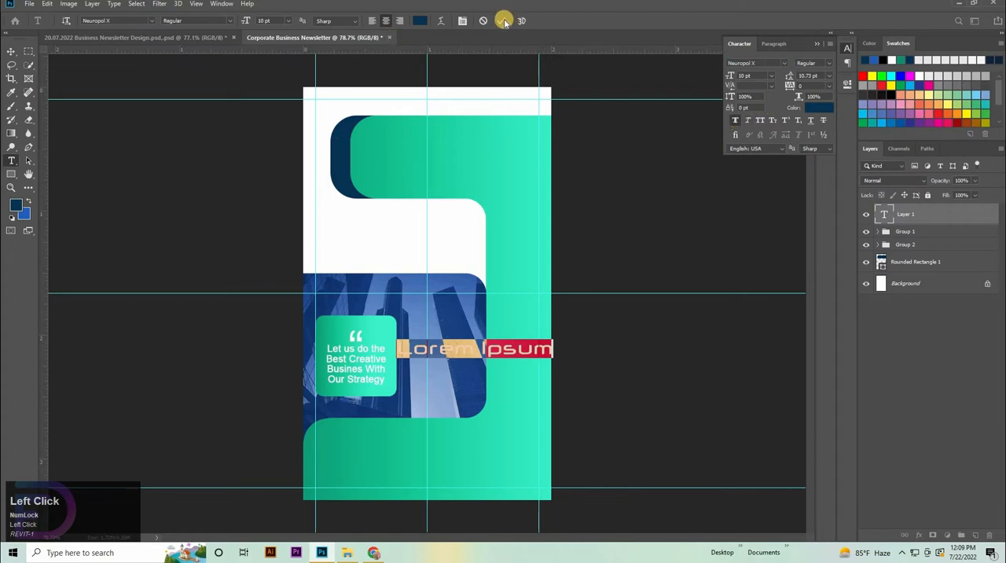
Step: Replace the placeholder text with NEWSLETTER
key("BackSpace")
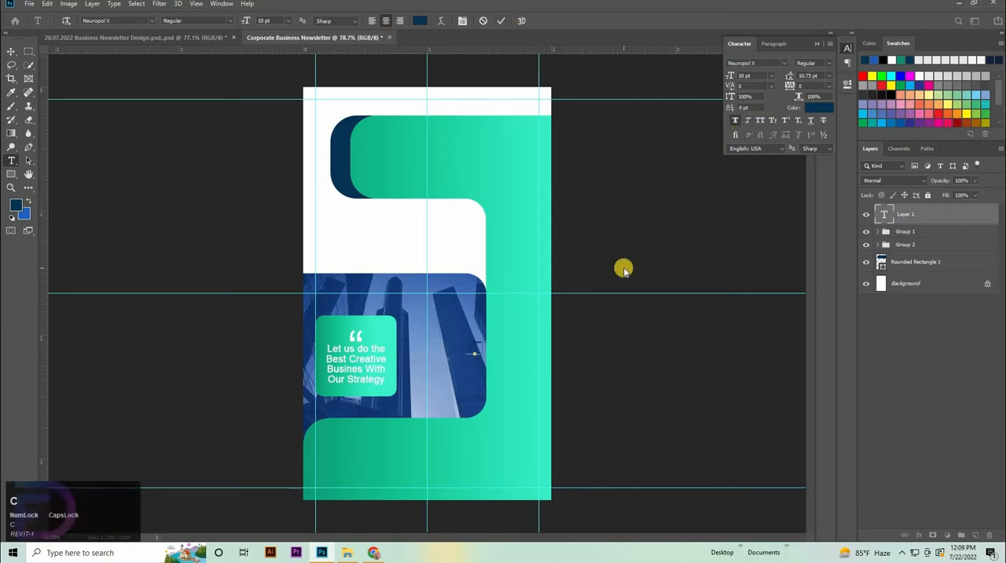
type("CORP")
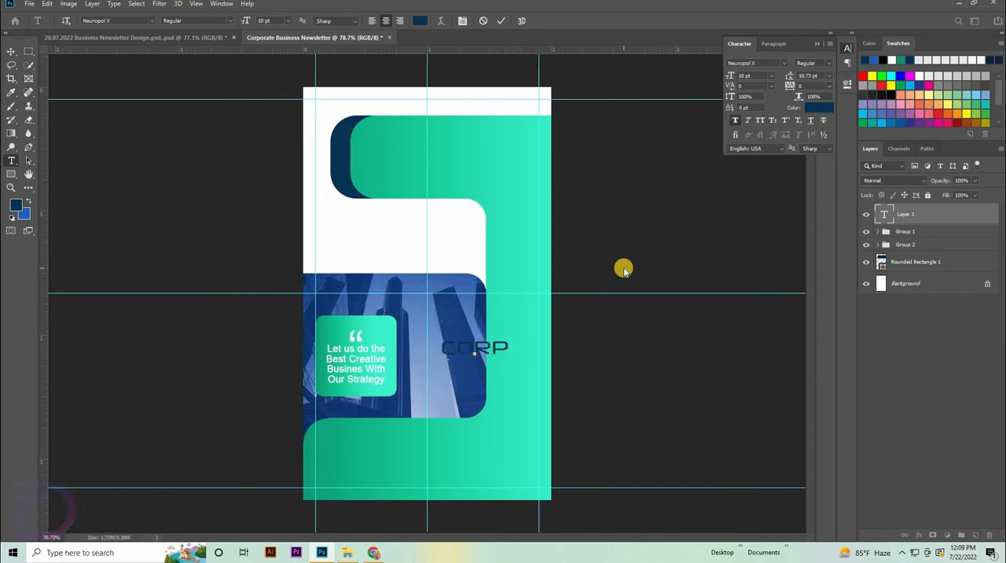
type("ORANEWSLETTER")
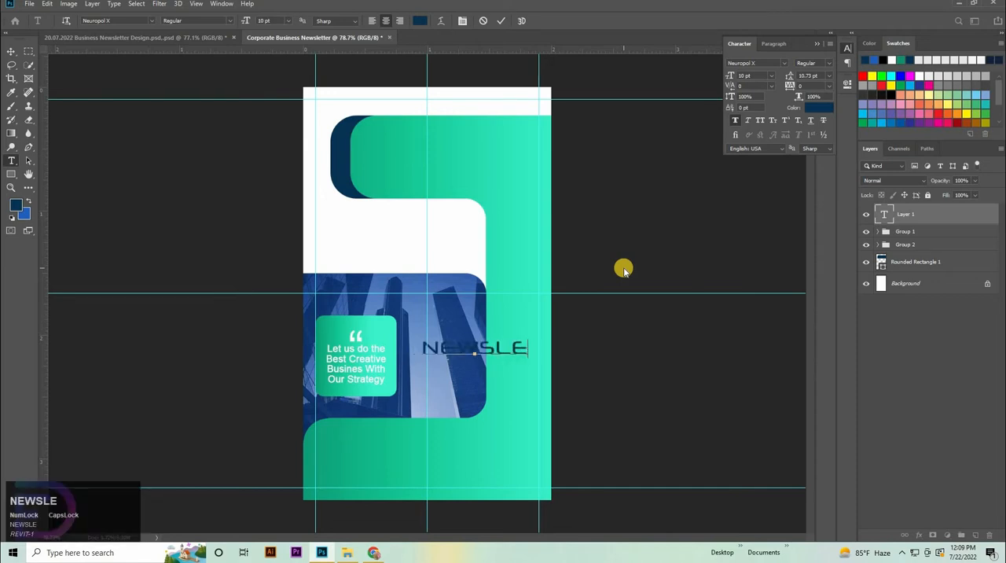
left_click(6, 52)
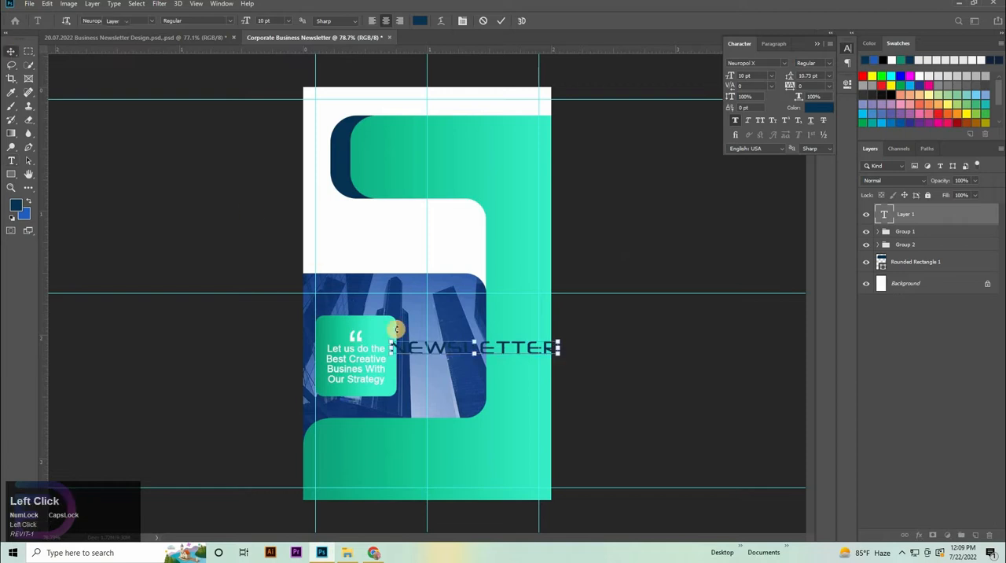
Step: Duplicate the NEWSLETTER text just below the original and change the copy's wording to CORPORATE BUSINESS
left_click_drag(488, 350, 483, 400)
key("t")
left_click_drag(387, 401, 849, 406)
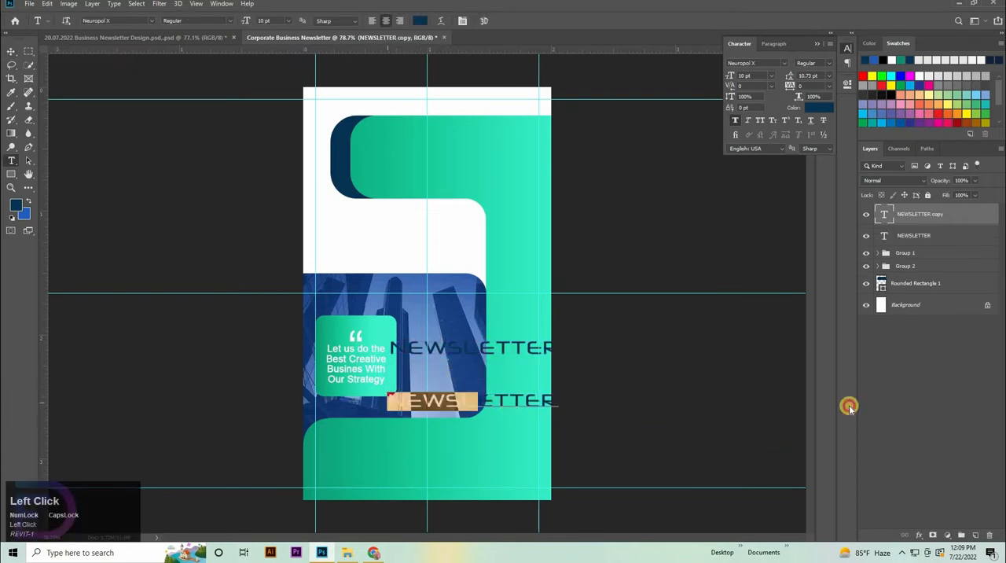
key("BackSpace")
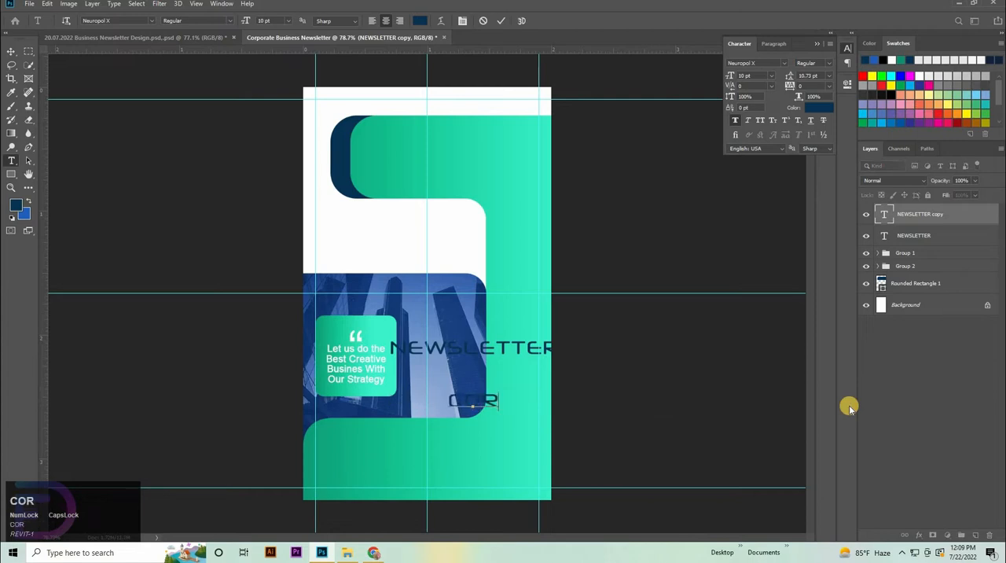
type("CORPORATE ")
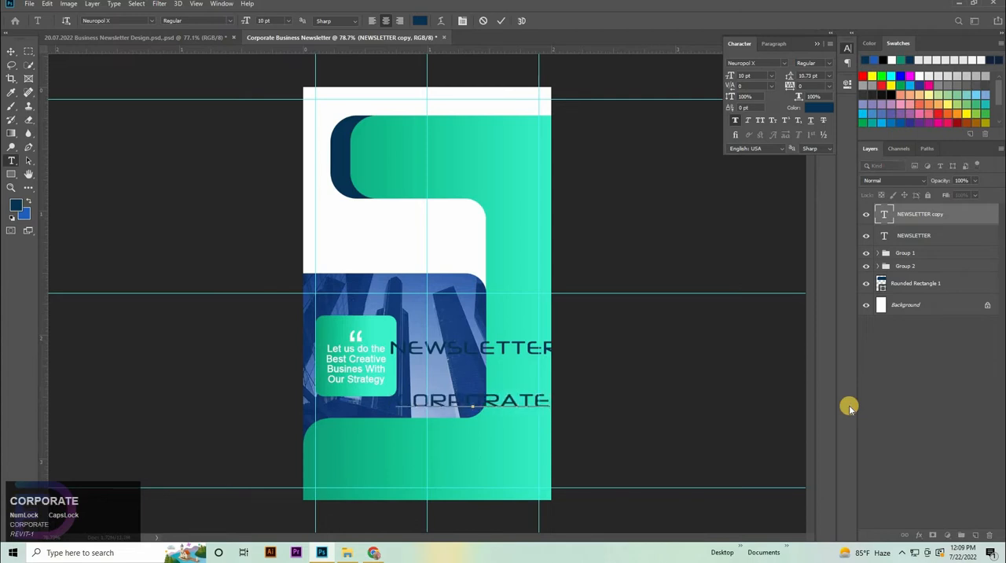
type("BU")
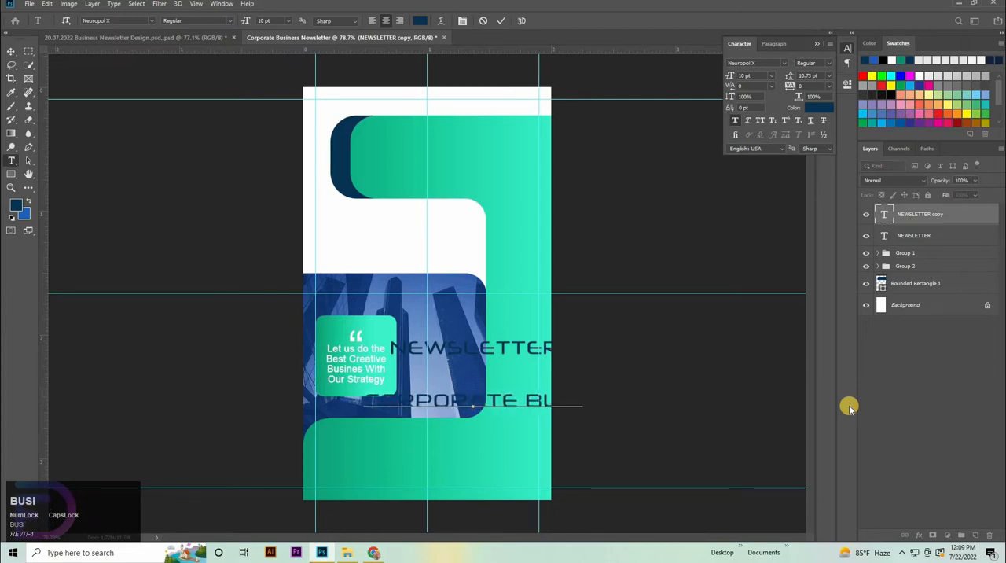
type("SINESS")
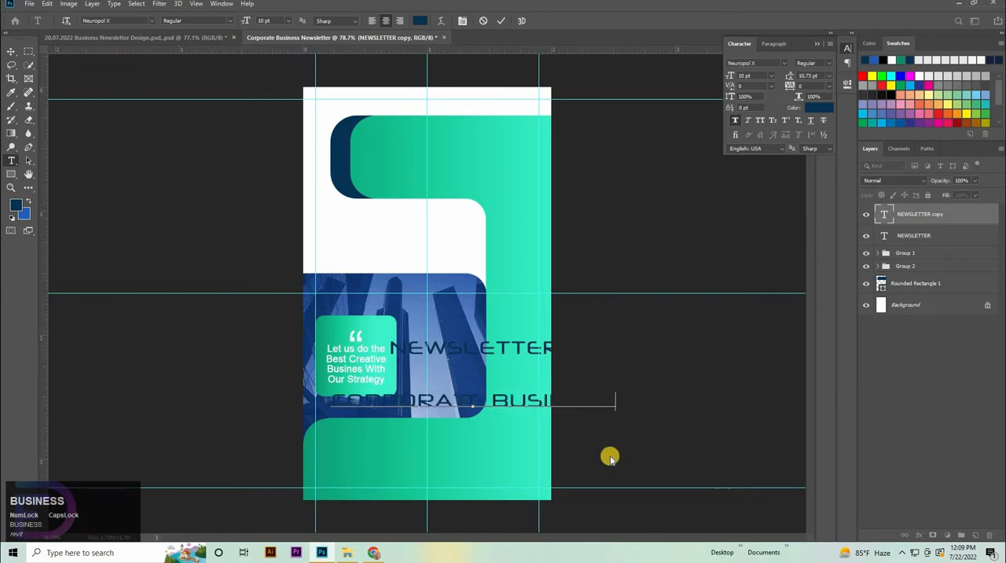
left_click(16, 50)
left_click(489, 353)
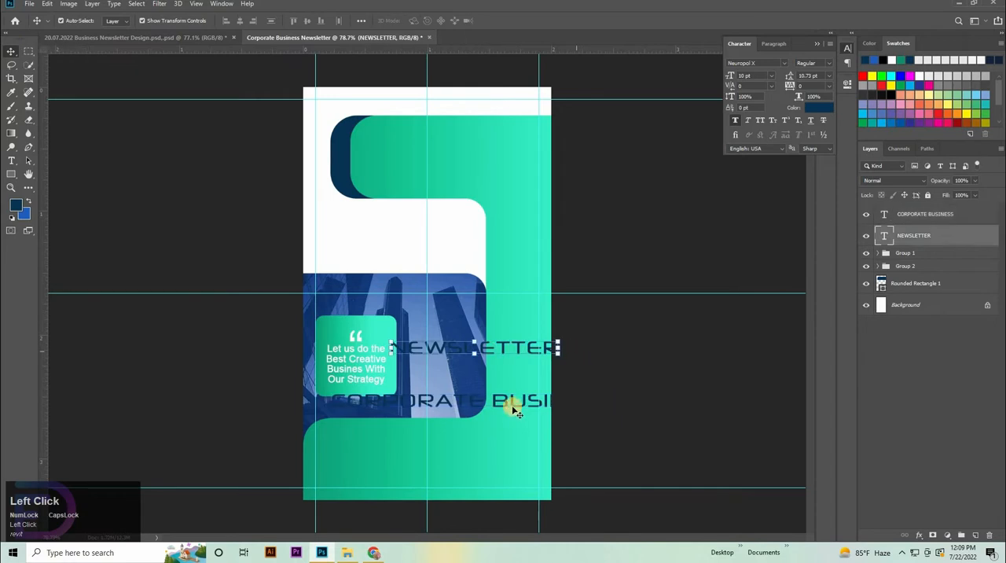
left_click_drag(509, 404, 416, 184)
left_click(557, 325)
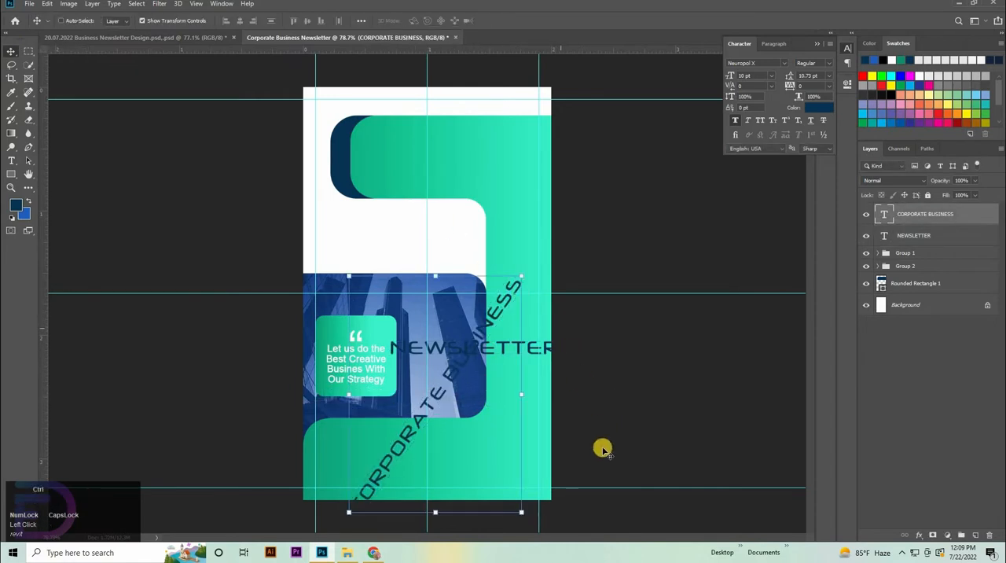
key("ctrl+z")
Step: Rotate the CORPORATE BUSINESS text by -90° and change its colour to white (ffffff)
left_click_drag(386, 217, 459, 217)
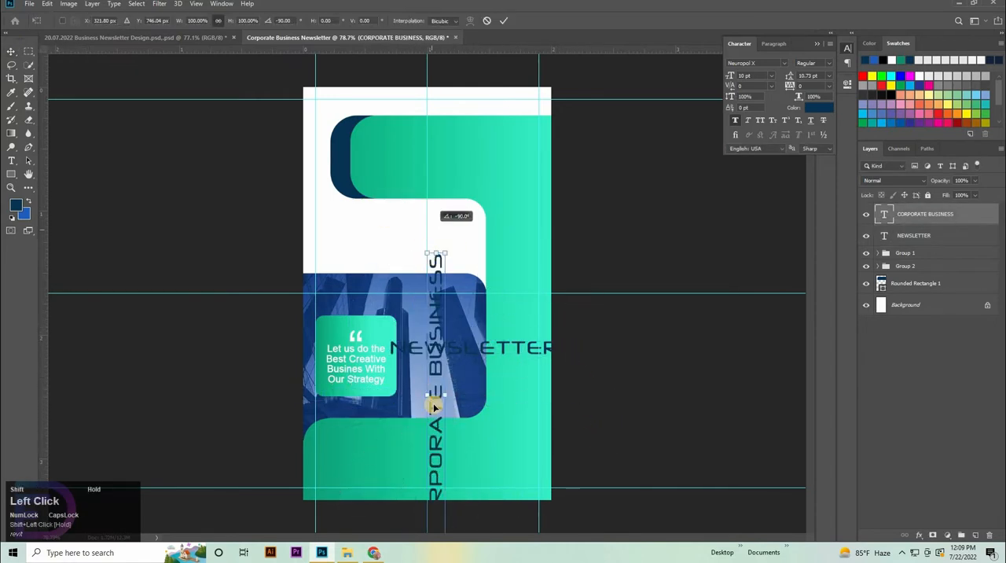
left_click(506, 22)
left_click(818, 107)
left_click(629, 274)
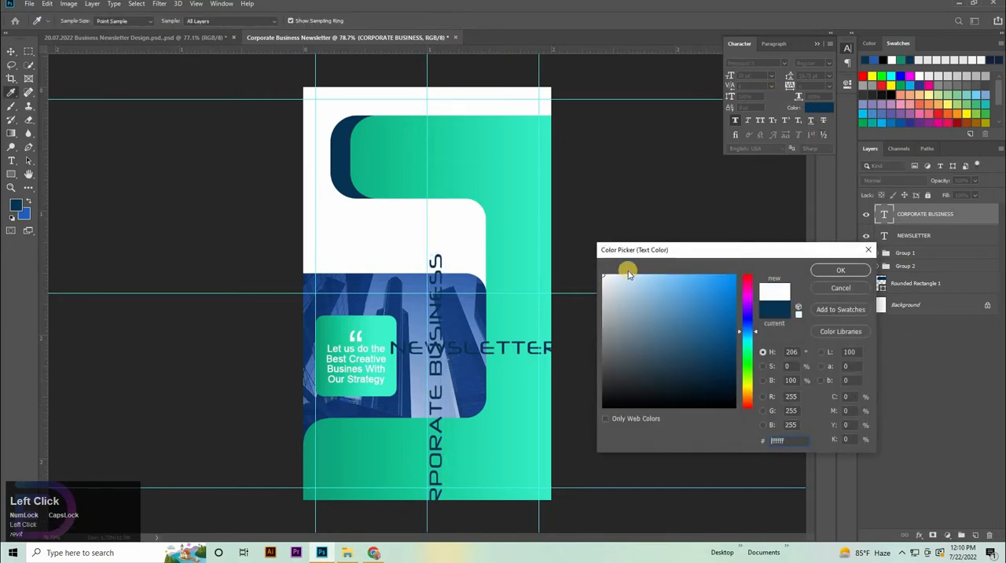
key("Return")
Step: Rotate the NEWSLETTER text by -90°, scale it to 205.61% and place it along the green strip at the cover's right edge
left_click(486, 349)
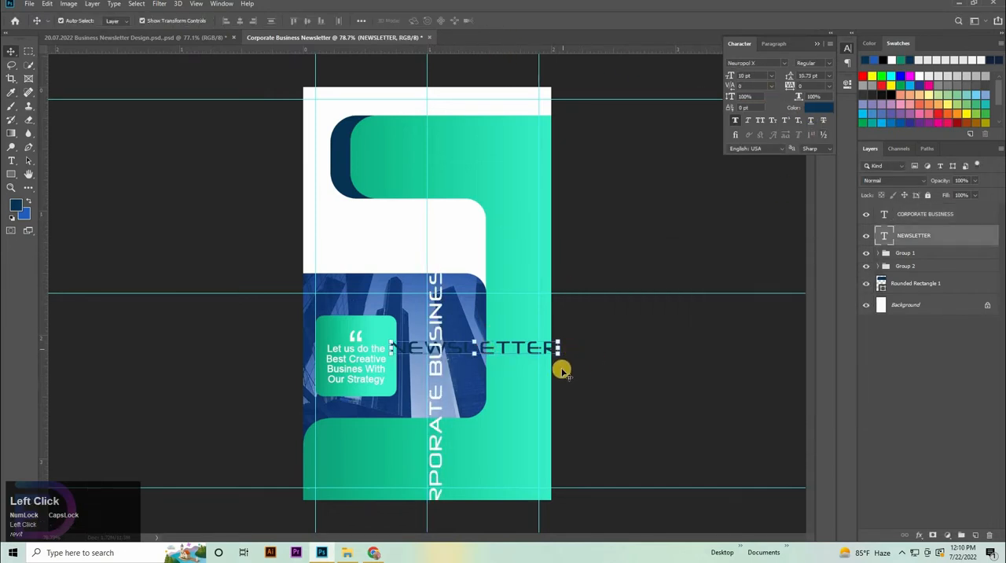
left_click_drag(503, 192, 486, 176)
left_click_drag(473, 263, 529, 300)
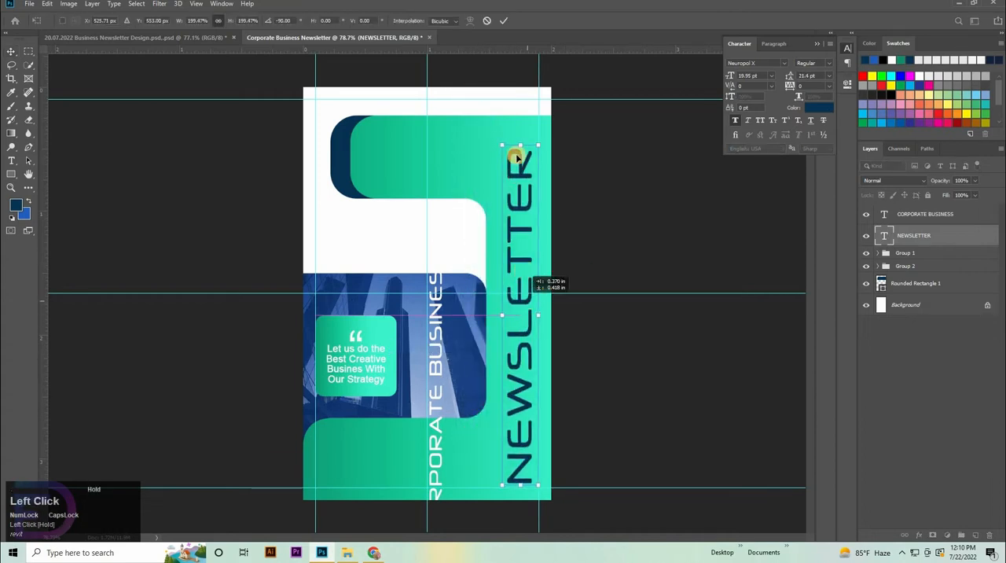
left_click_drag(520, 145, 519, 134)
Step: Nudge the NEWSLETTER text into the corner formed by the cover's lower and right margin guides
scroll(648, 339, "up", 5)
left_click_drag(692, 385, 591, 231)
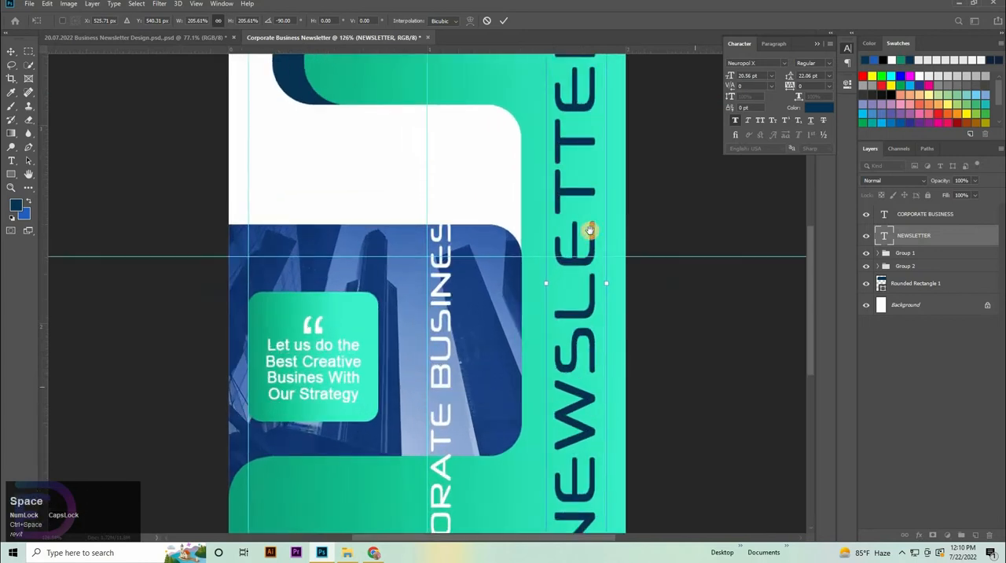
left_click_drag(568, 335, 576, 368)
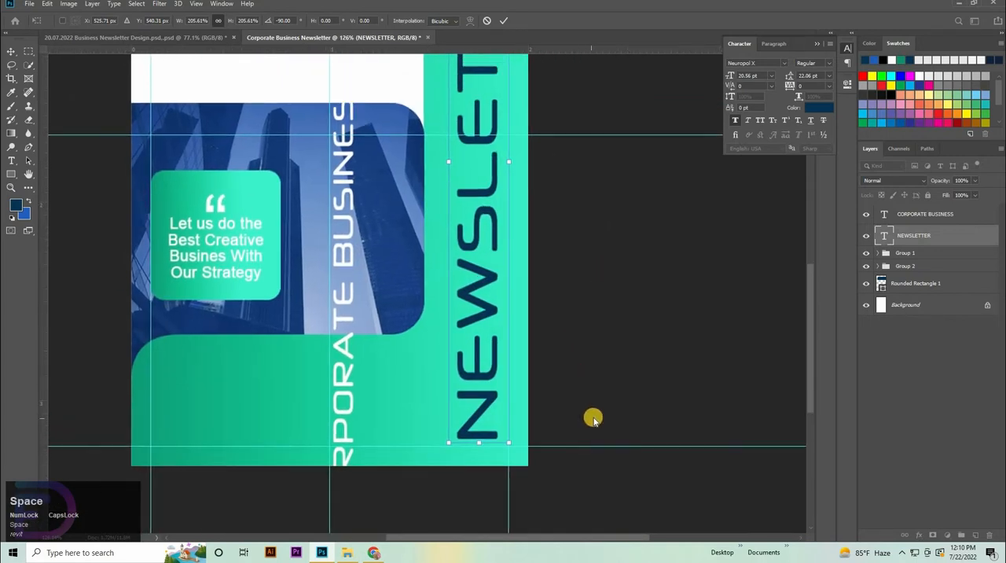
key("Down")
key("Down")
key("Down")
key("Down")
key("Down")
left_click(406, 431)
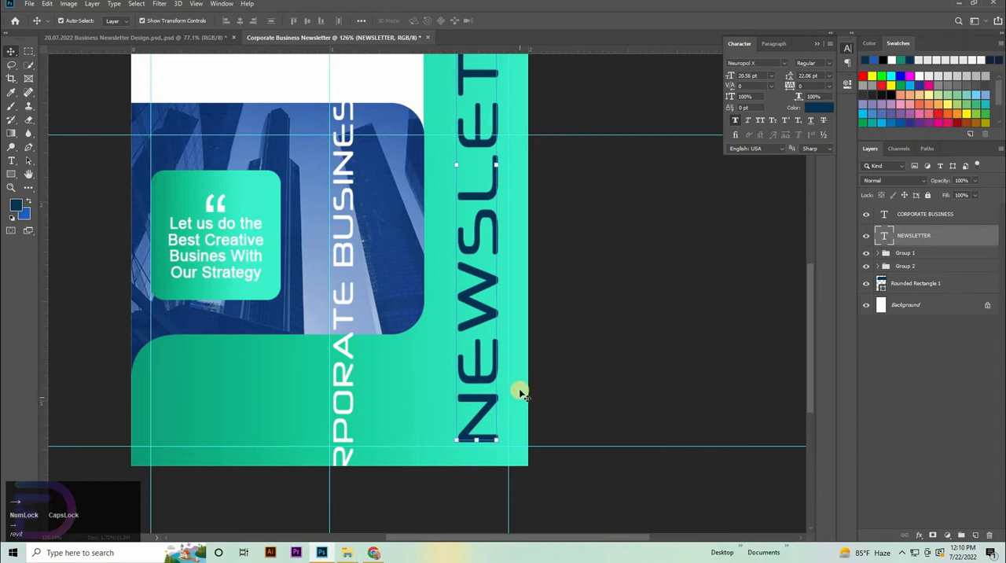
key("shift+Right")
key("Up")
key("Up")
key("Up")
key("Up")
key("Up")
key("Up")
key("Up")
key("Up")
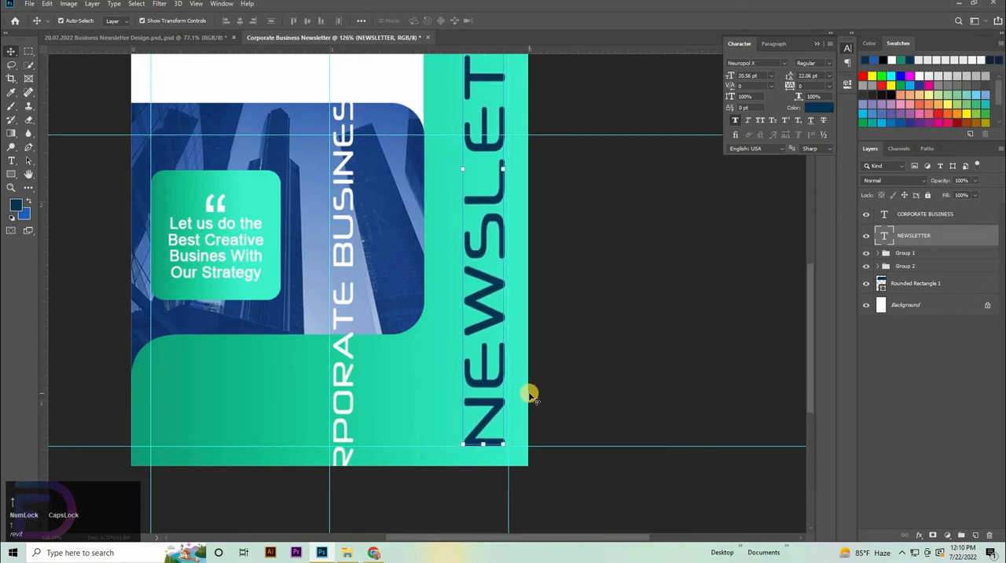
key("Right")
Step: Move the CORPORATE BUSINESS text left of NEWSLETTER, scale it to 67.89% and rest its start on the lower margin guide
left_click_drag(343, 412, 459, 301)
key("ctrl+space")
key("ctrl+z")
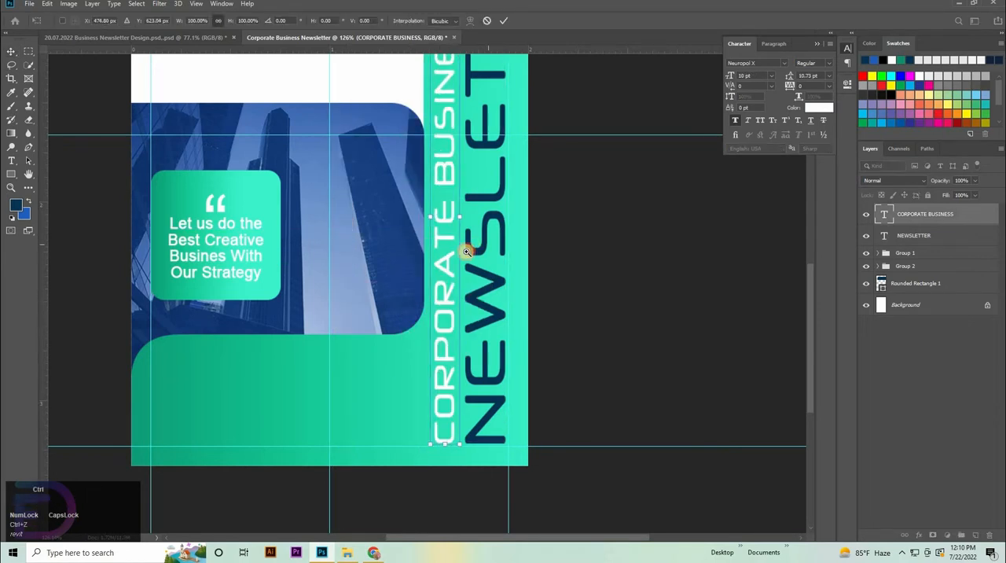
left_click_drag(467, 251, 439, 247)
left_click_drag(508, 204, 493, 295)
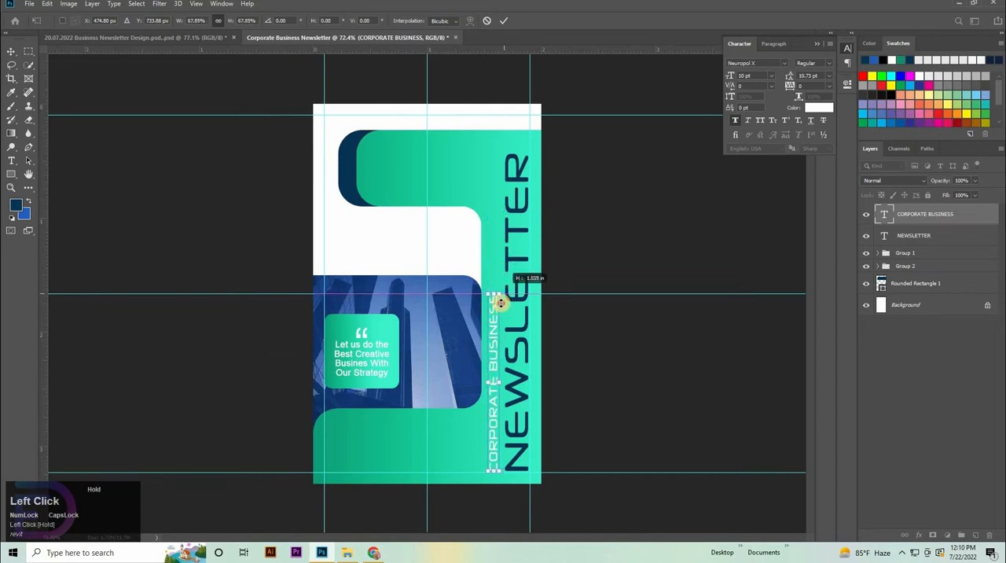
left_click(639, 414)
left_click(640, 415)
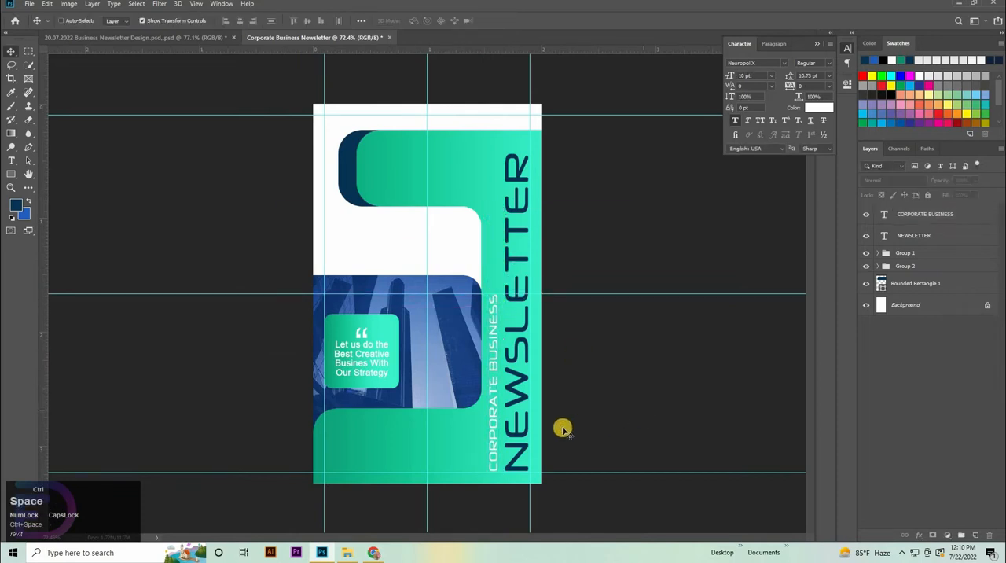
Step: Nudge the CORPORATE BUSINESS text right, closer to NEWSLETTER, and deselect it
left_click(492, 414)
key("Right")
key("Right")
key("Right")
key("Right")
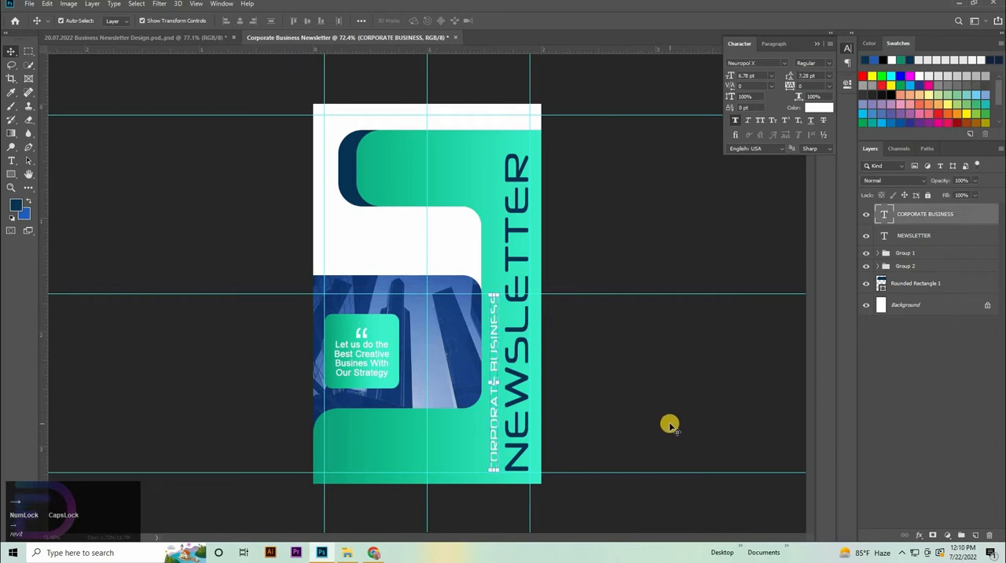
key("Right")
key("Right")
key("Right")
key("Right")
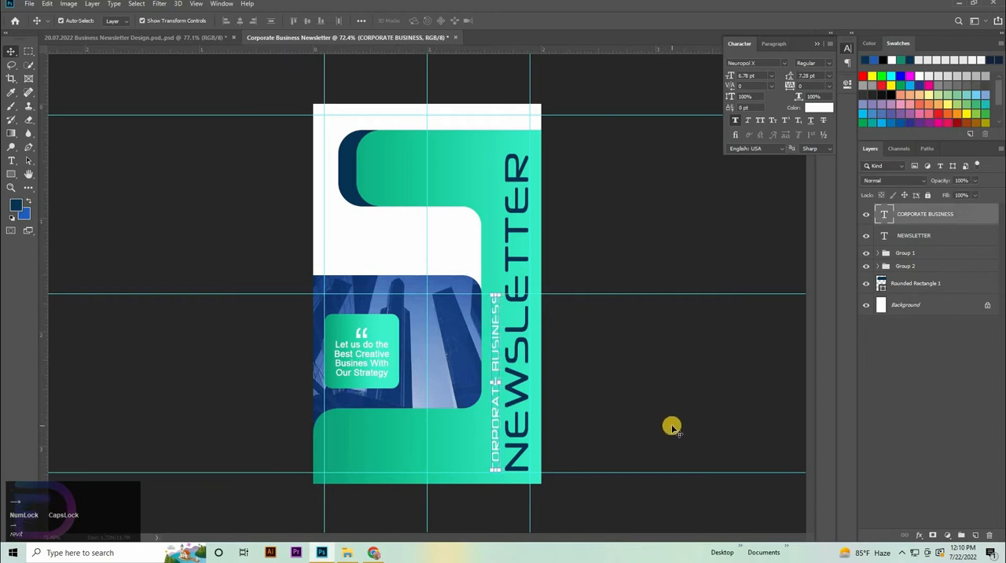
left_click(609, 422)
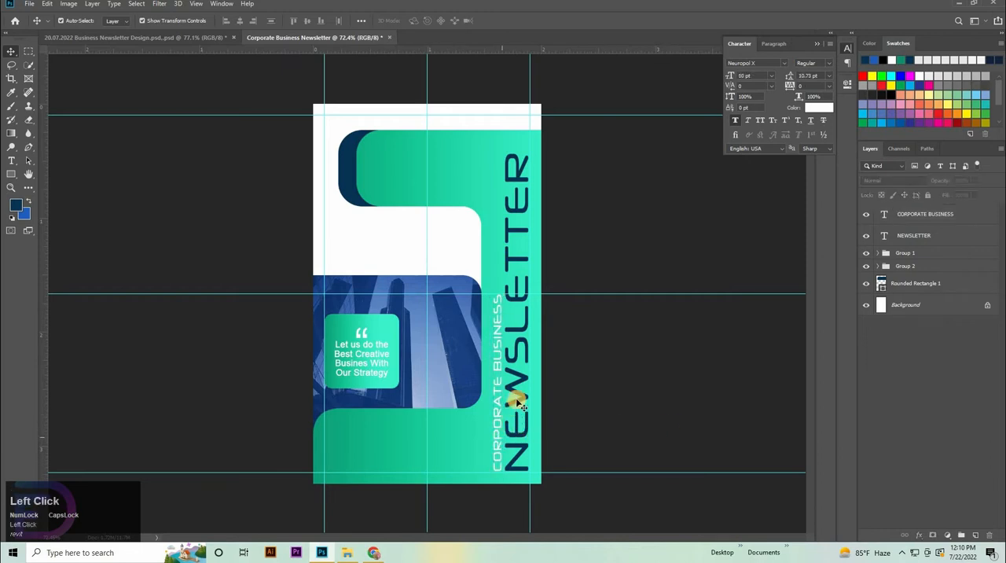
left_click(656, 348)
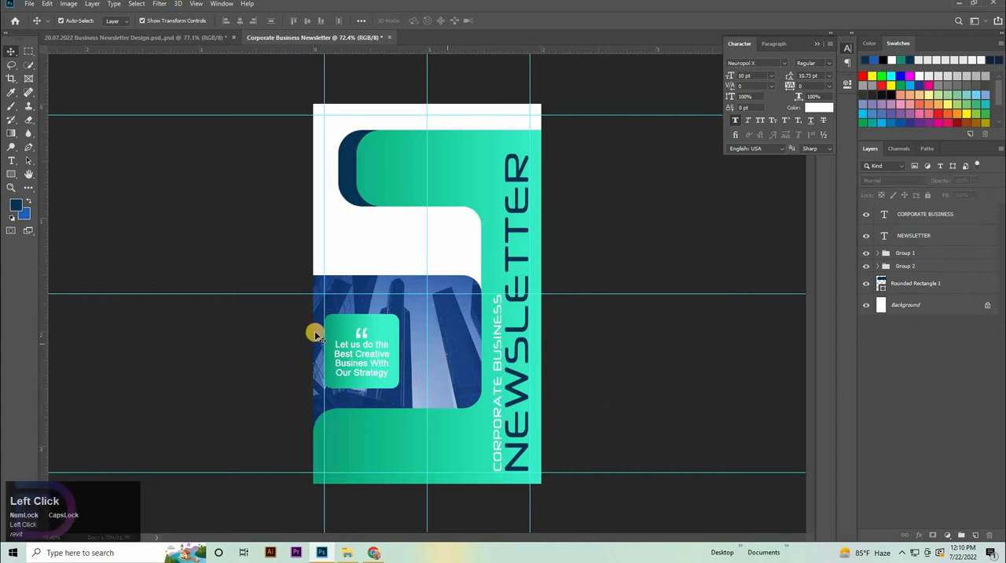
Step: Create a dark blue rectangle 466 px wide and 46 px high in the white area above the building photo
left_click(11, 174)
left_click(398, 252)
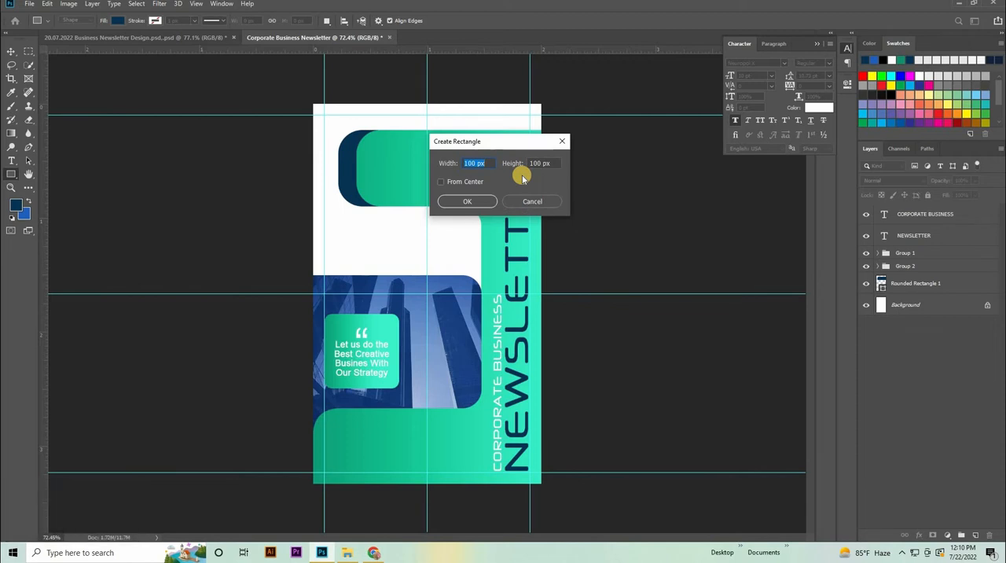
type("466")
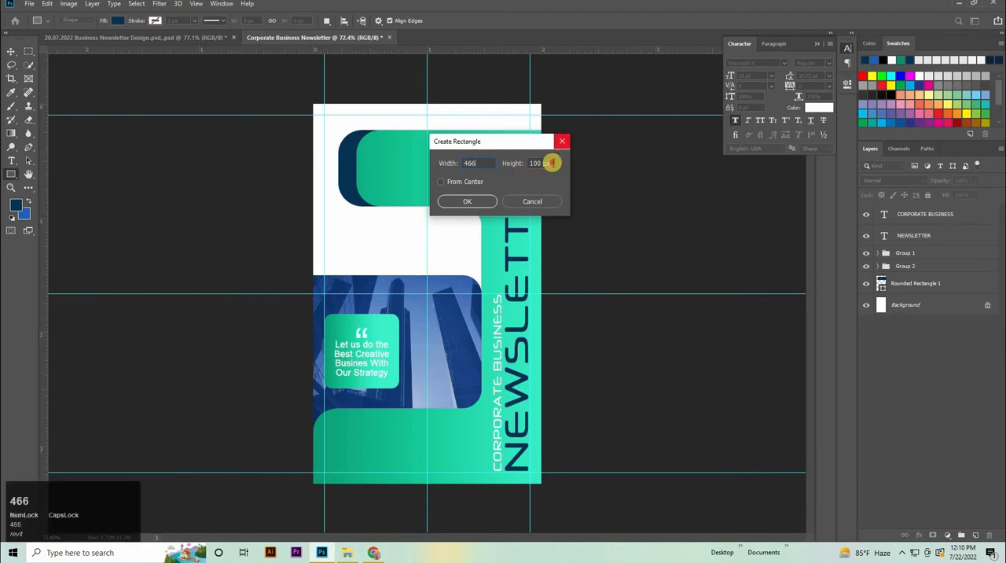
left_click(438, 163)
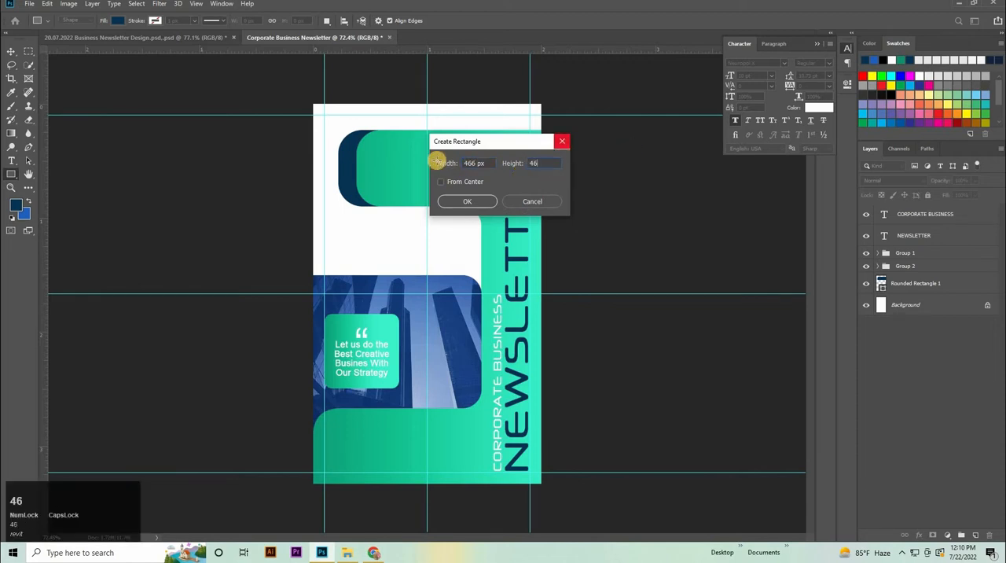
key("Return")
Step: Round all corners of the dark blue bar to 23 px and move it up and left within the white band above the photo
left_click(719, 184)
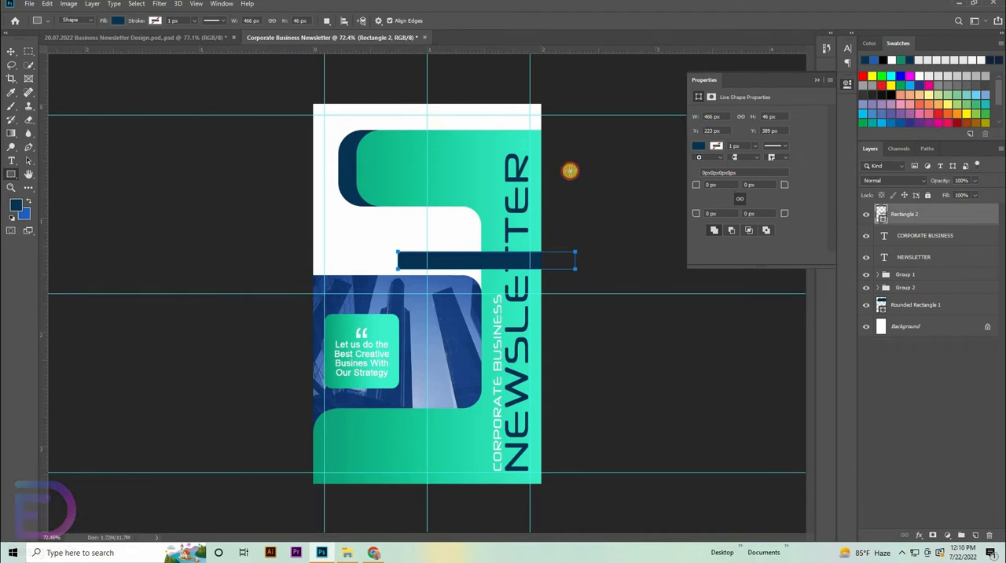
key("Return")
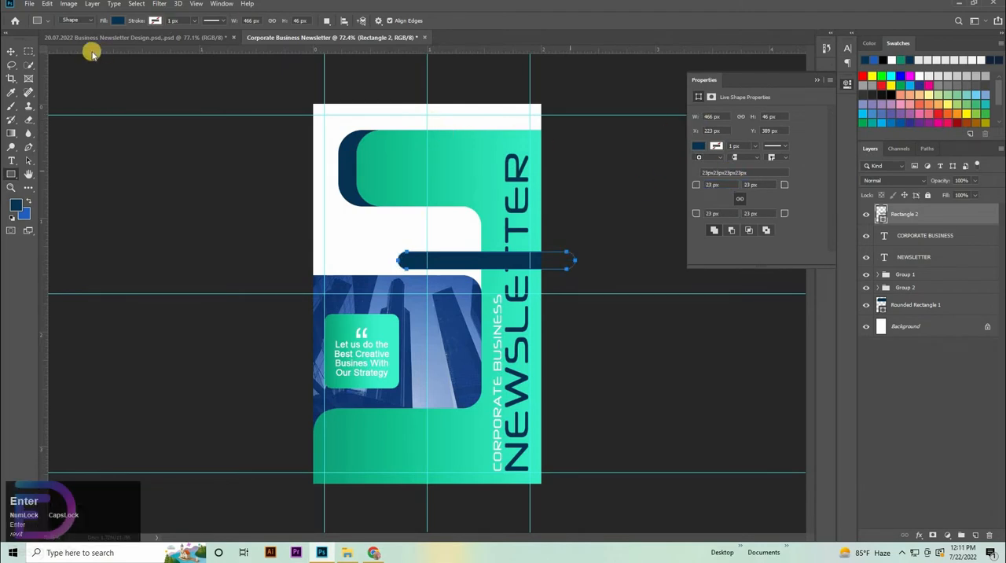
left_click(9, 50)
left_click_drag(448, 260, 387, 234)
Step: Add the white text "Journey" in Arial Bold over the building photo
key("t")
left_click(422, 314)
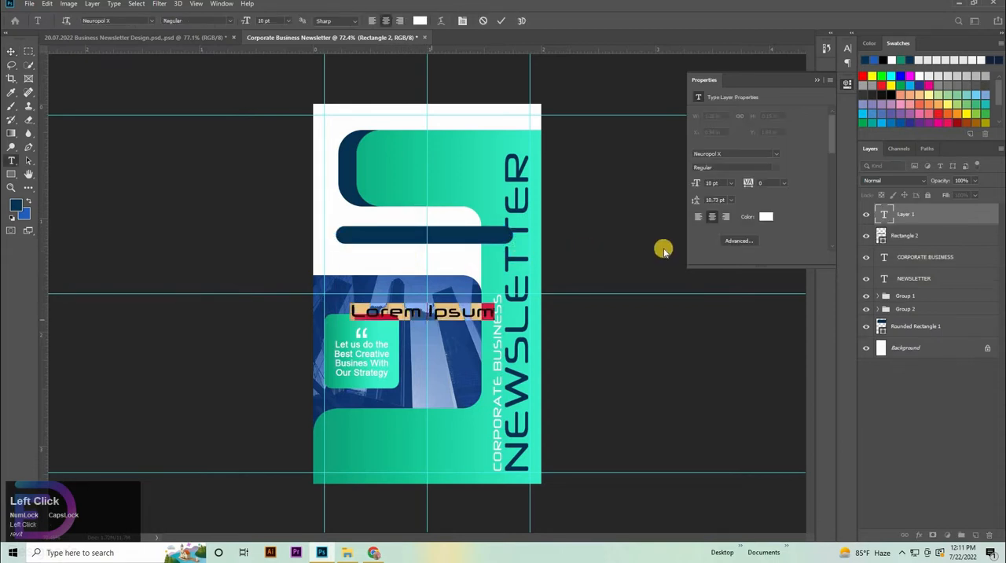
left_click(848, 50)
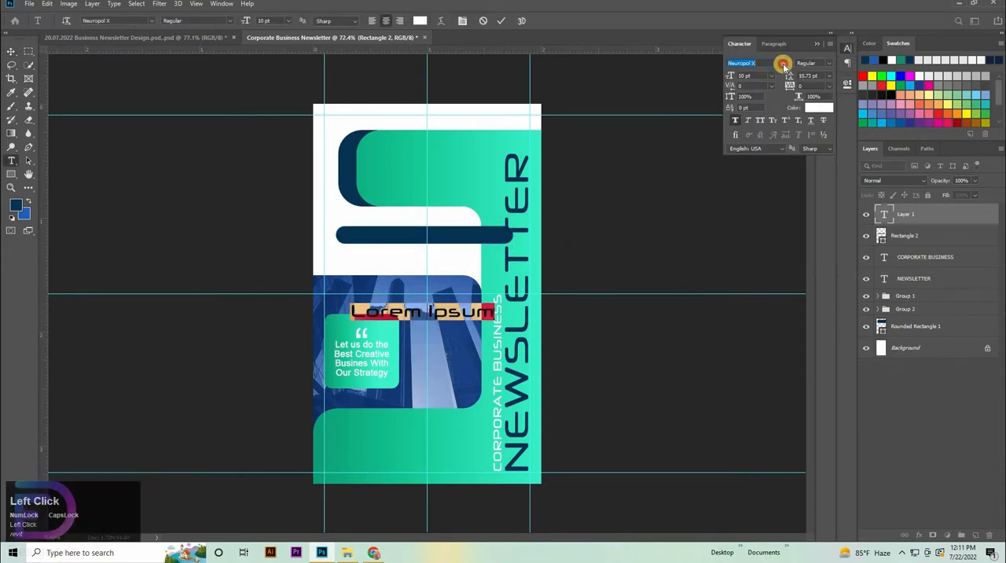
left_click(783, 63)
left_click(764, 105)
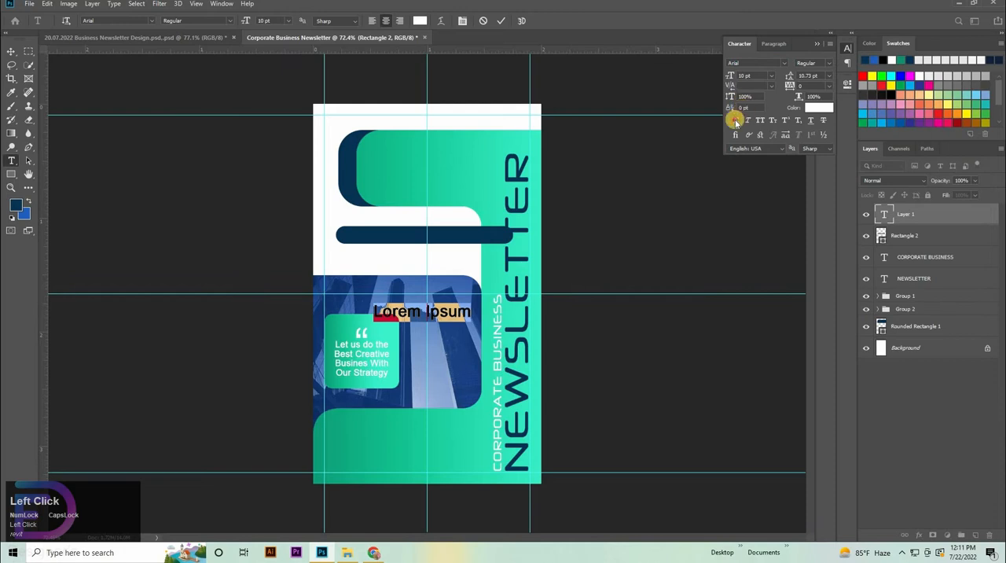
left_click(475, 310)
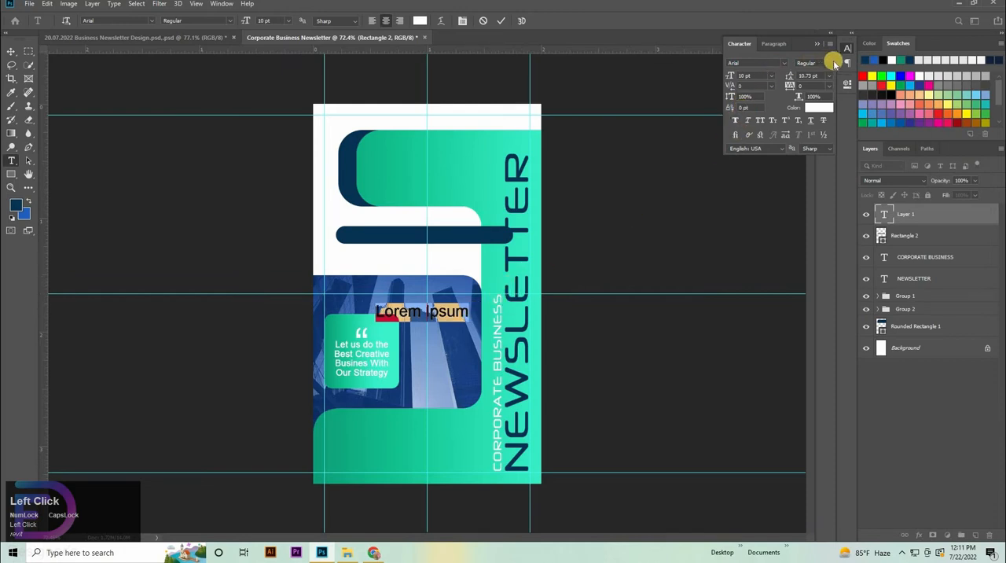
left_click(833, 63)
left_click(811, 120)
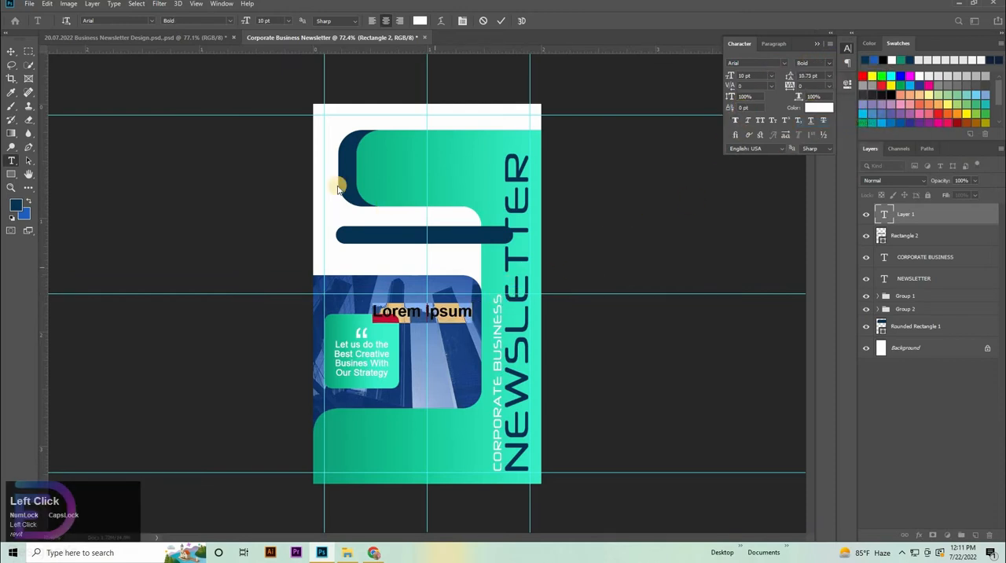
key("BackSpace")
type("J")
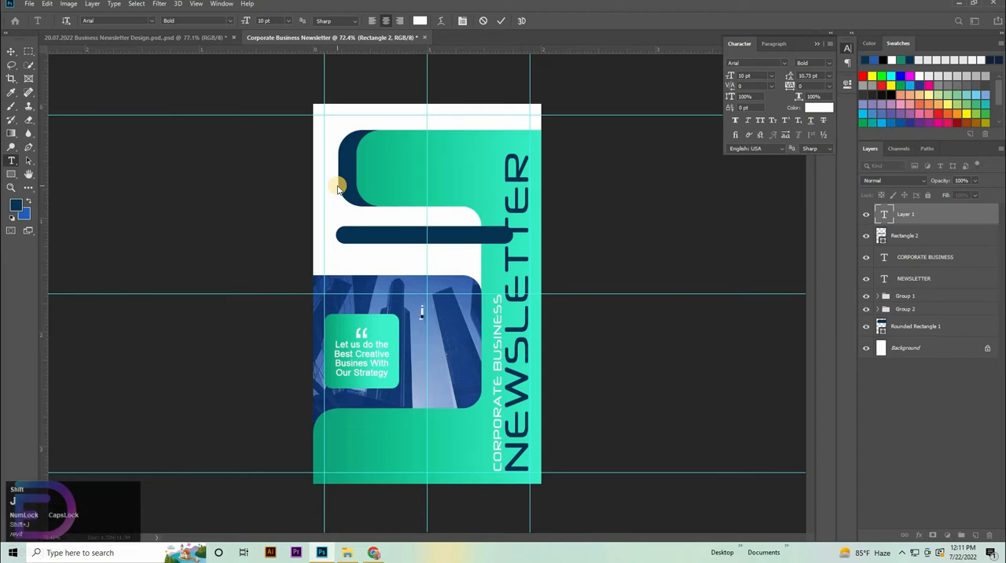
key("Caps_Lock")
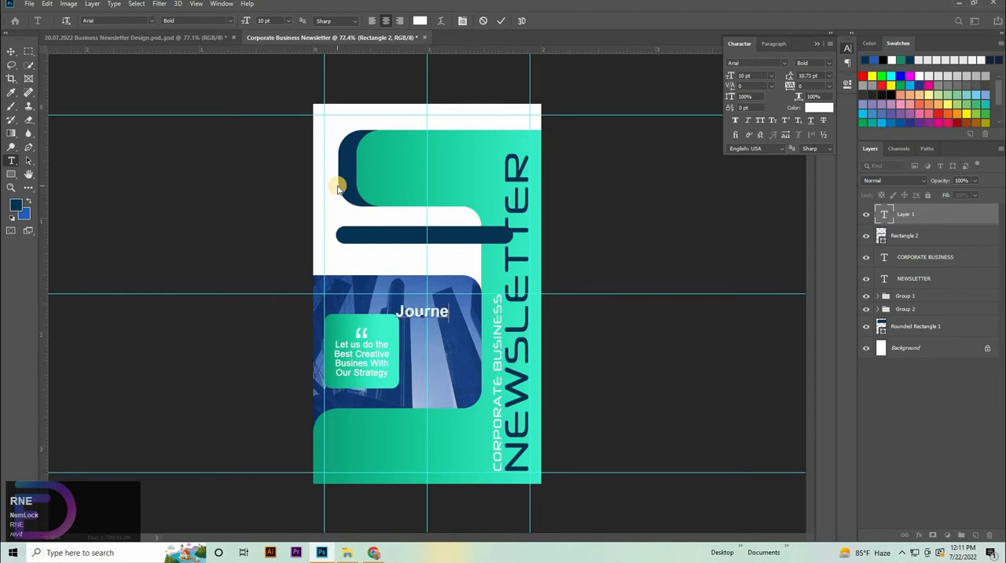
left_click(8, 51)
Step: Move the Journey text onto the dark blue bar's left end, set it to 4.11 pt and scale it to 117.52%
key("ctrl+space")
left_click_drag(405, 308, 319, 90)
key("space")
left_click_drag(357, 215, 364, 349)
left_click(755, 75)
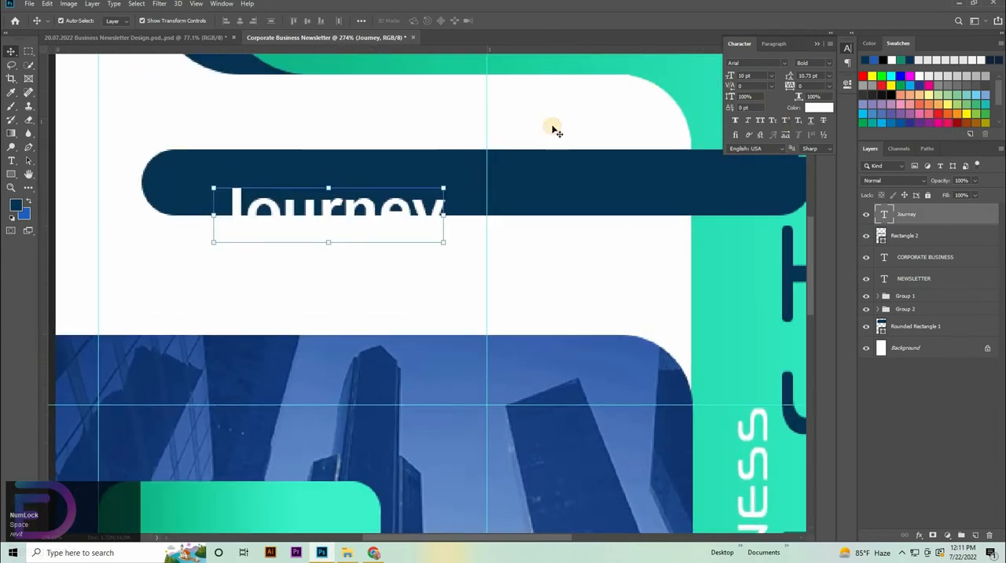
type("4.1")
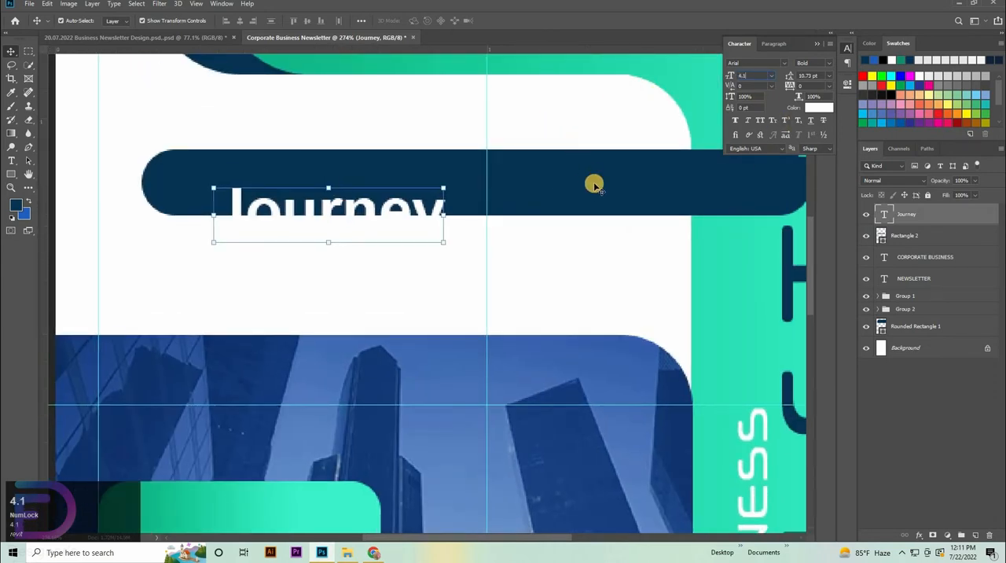
type("1")
key("Return")
left_click_drag(348, 231, 284, 185)
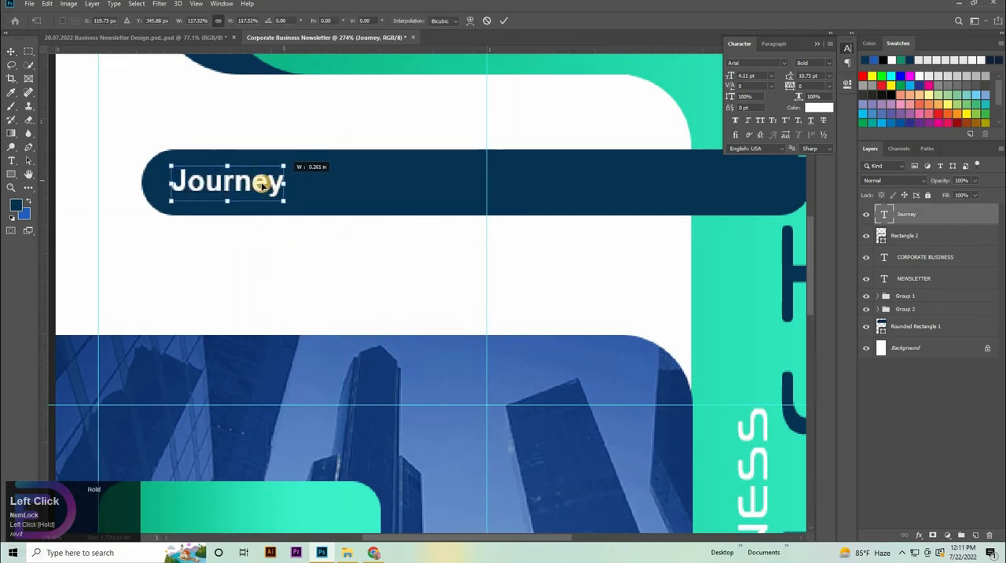
Step: Align the Journey text with the dark blue bar and place two copies of it along the bar, at the middle and right end
left_click(937, 238, "ctrl")
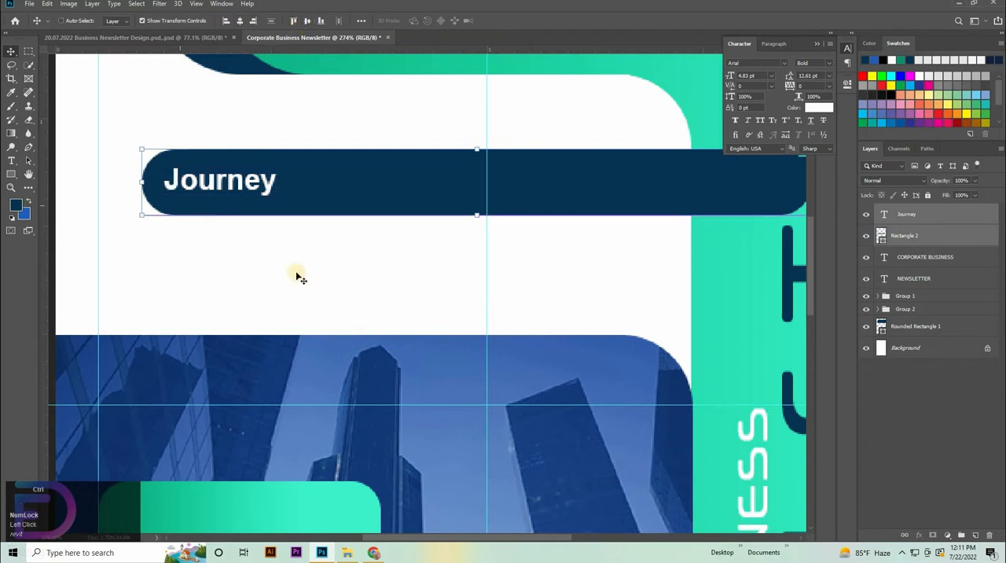
left_click(960, 399)
left_click(245, 192)
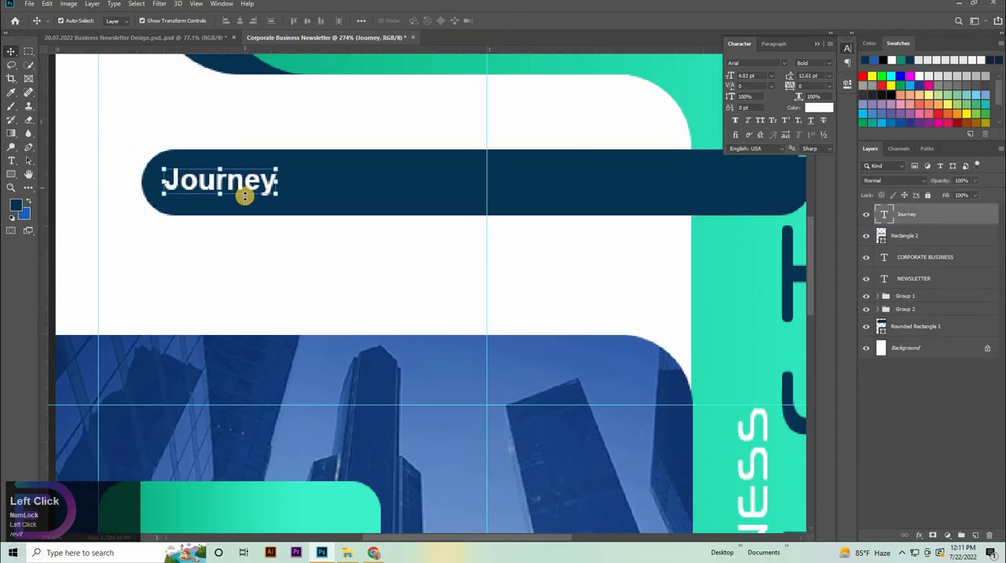
left_click_drag(242, 191, 755, 183)
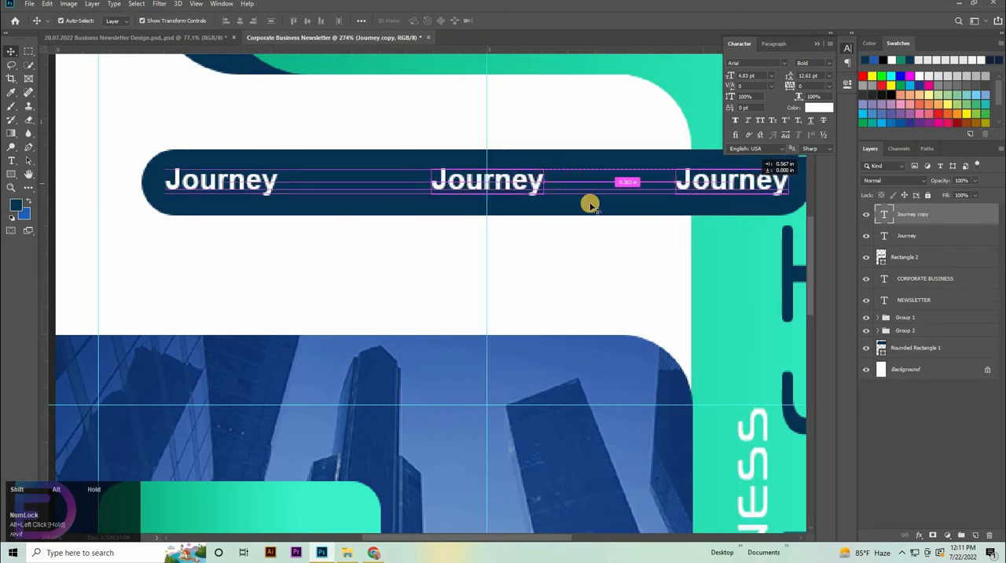
Step: Replace the middle Journey copy's text with "Isswe#46"
left_click(523, 180)
key("t")
double_click(440, 181)
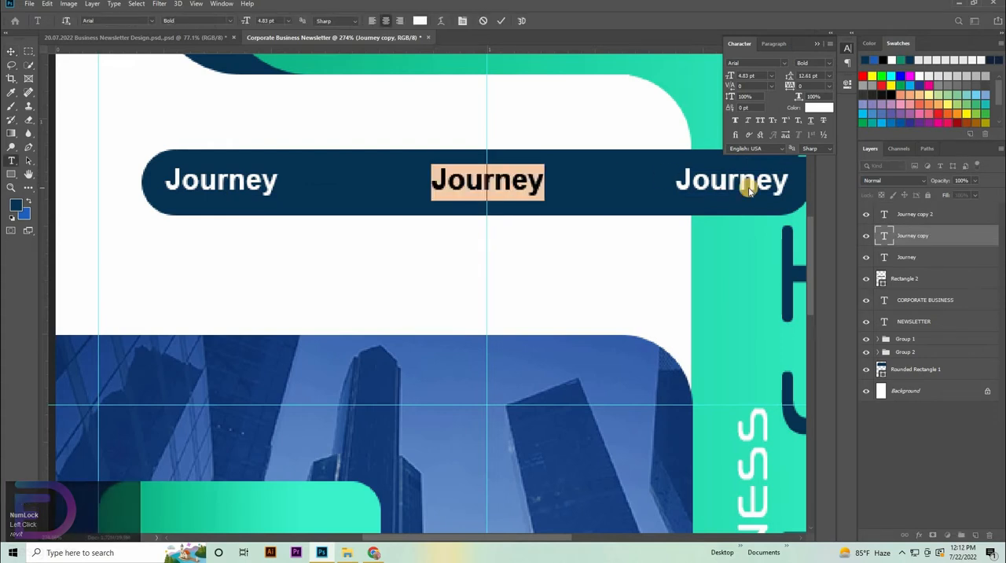
key("BackSpace")
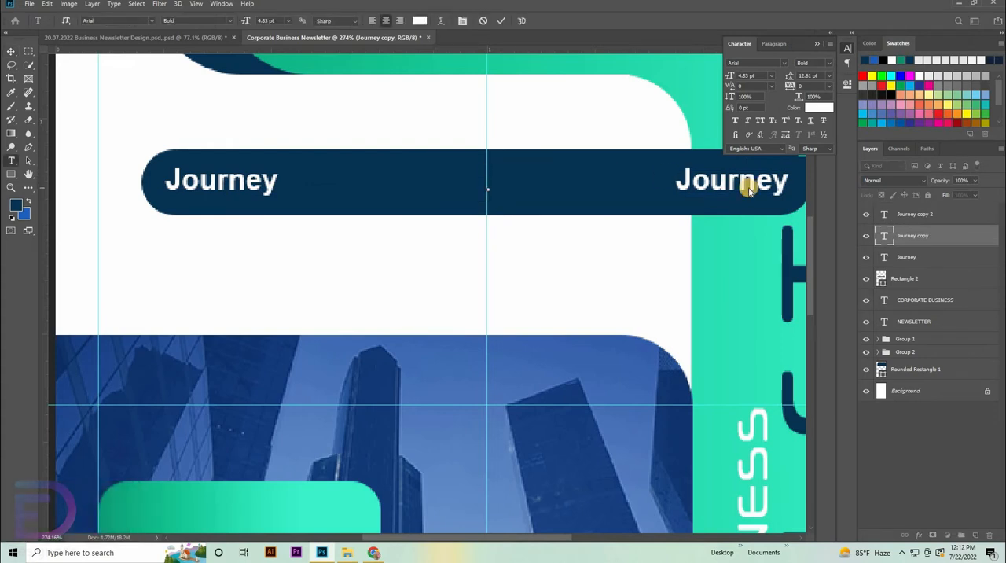
type("Isswe")
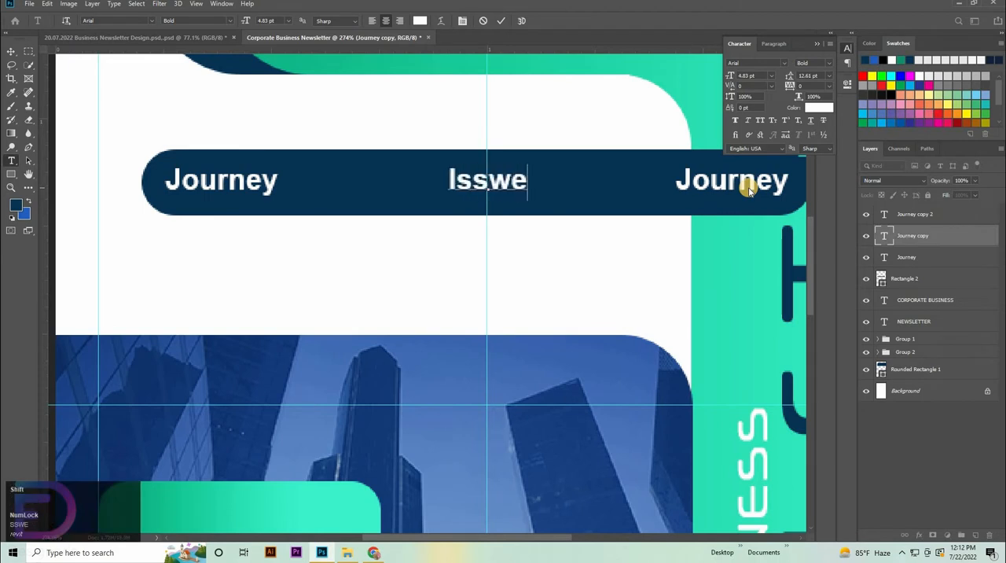
type("#46")
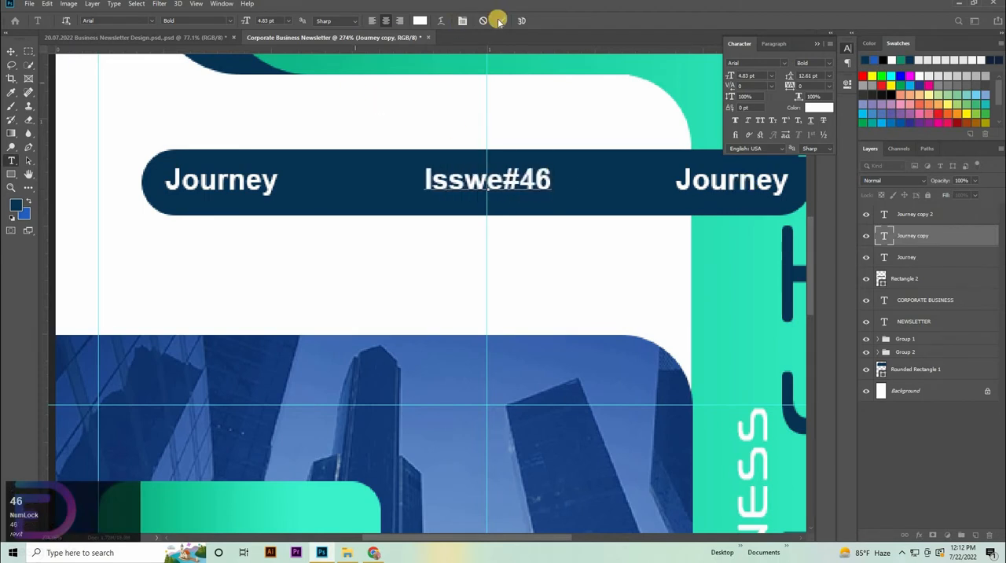
Step: Replace the text of the Journey copy at the bar's right end with "Company Info Here"
left_click(681, 195)
double_click(881, 210)
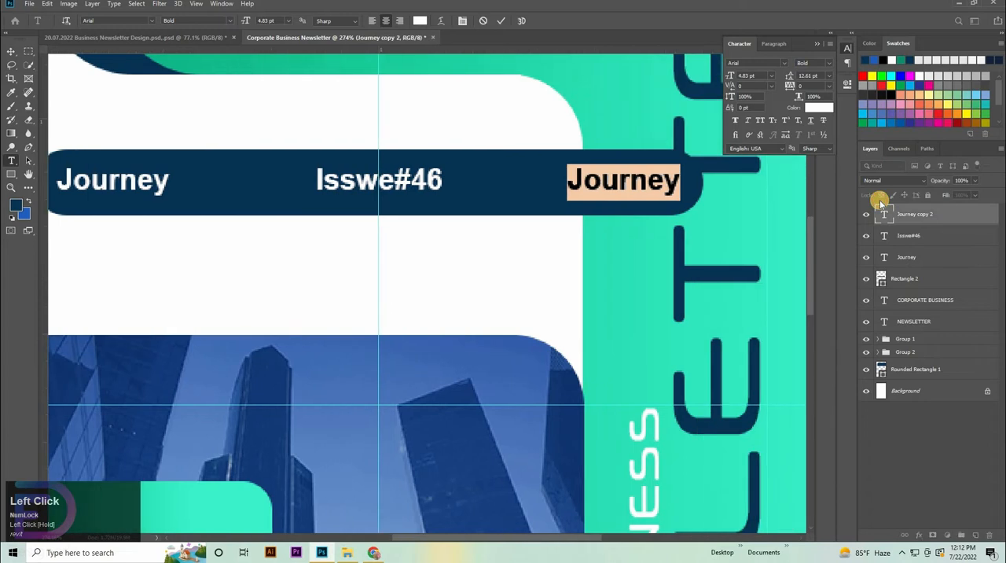
key("BackSpace")
type("Com")
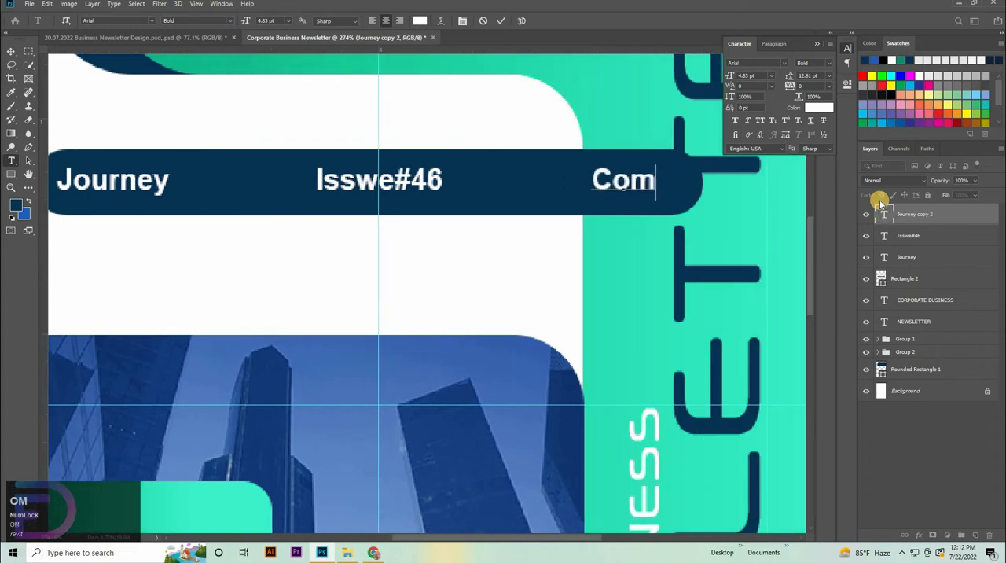
type("pany")
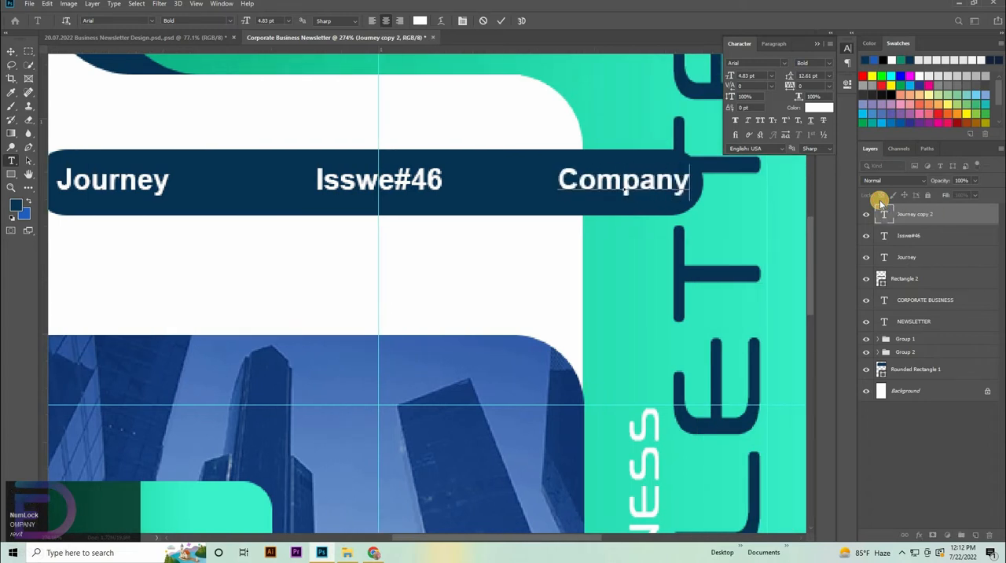
type(" Info")
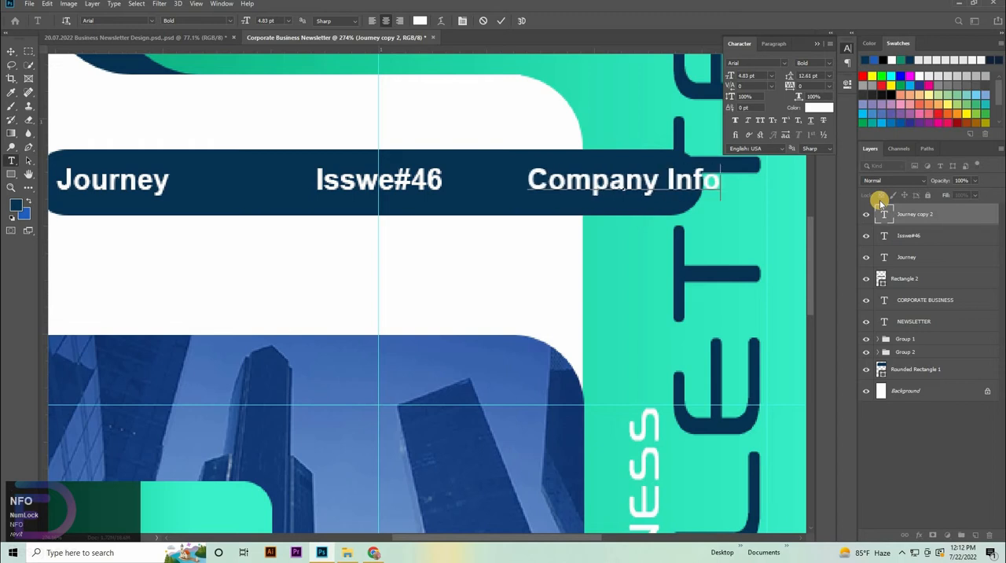
type(" Here")
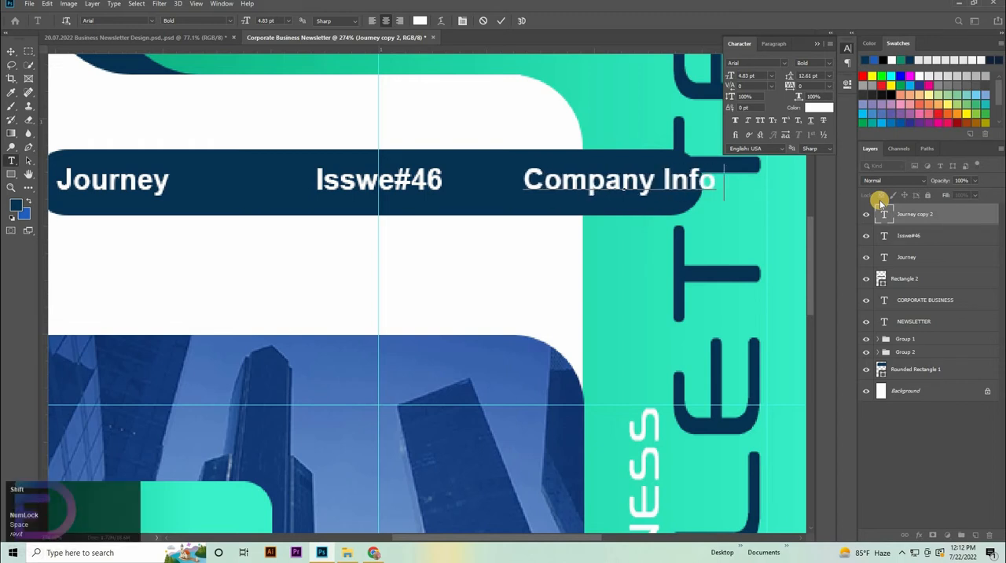
left_click(7, 51)
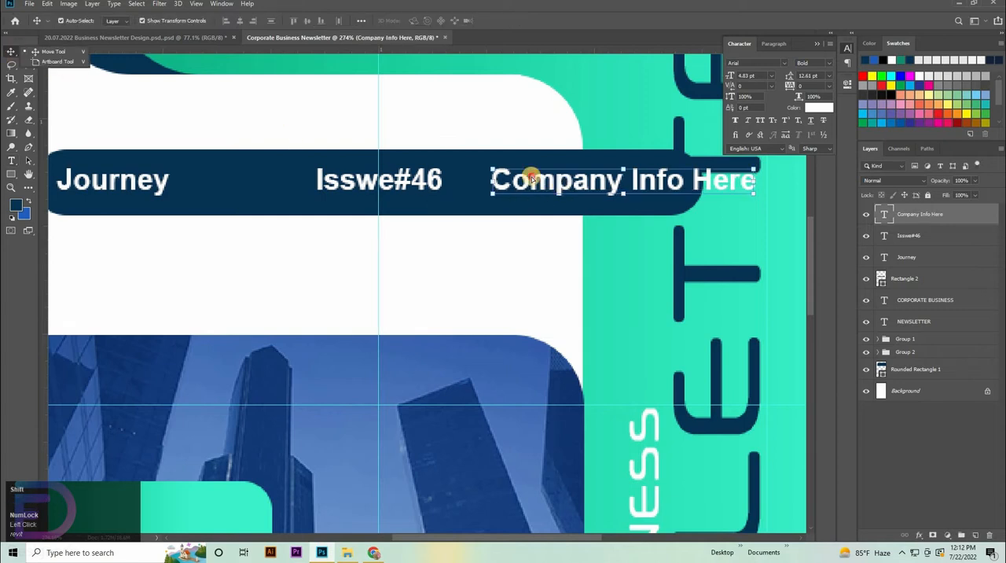
Step: Move Company Info Here left to fit inside the bar, and shift Isswe#46 left into the gap after Journey
mouse_move(478, 176)
left_mouse_down()
mouse_move(526, 198)
mouse_move(558, 180)
mouse_move(463, 176)
mouse_move(488, 184)
mouse_move(477, 180)
left_mouse_up()
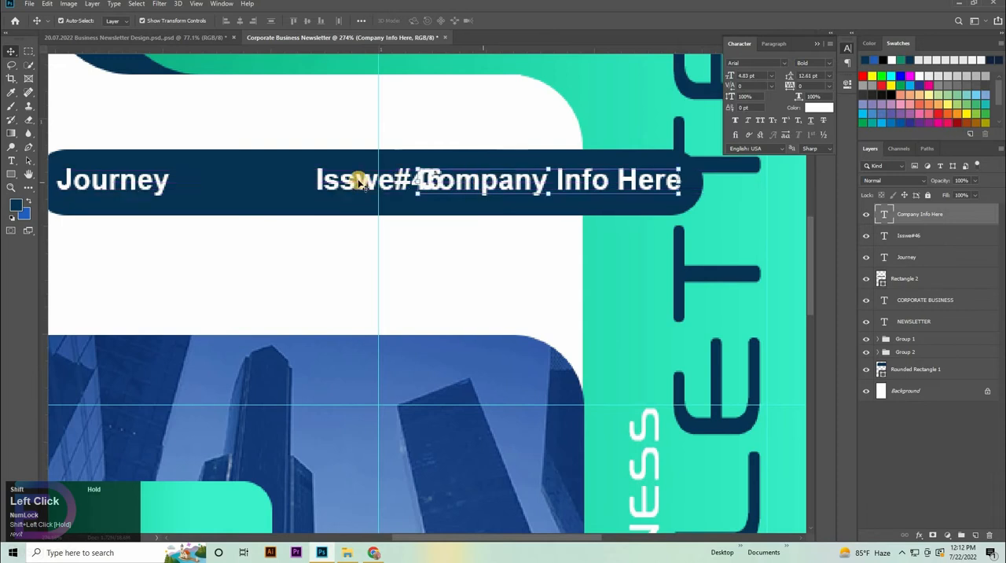
left_click_drag(359, 175, 305, 181)
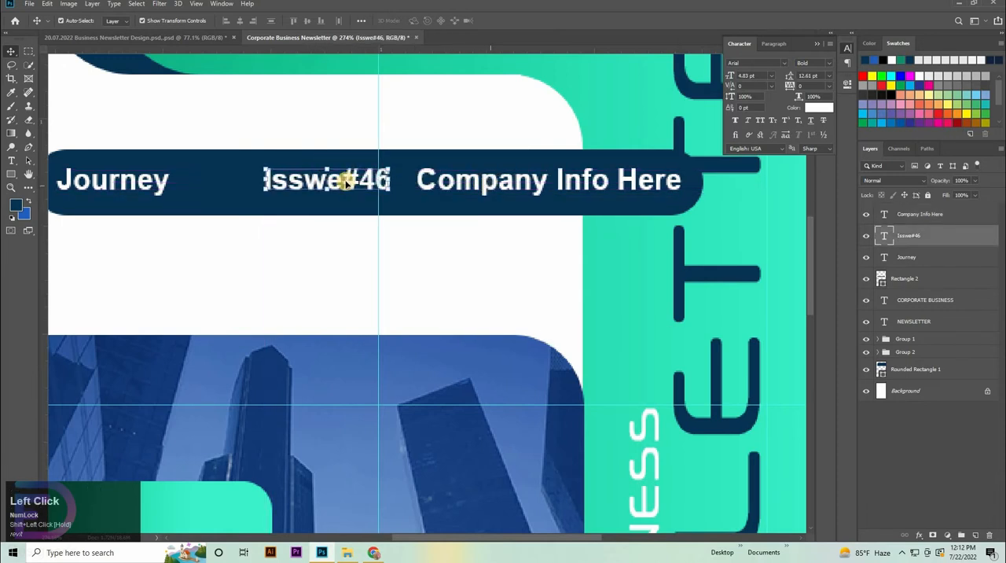
key("Left")
key("Left")
key("Left")
key("Left")
key("Left")
key("Left")
key("Left")
key("Left")
key("Left")
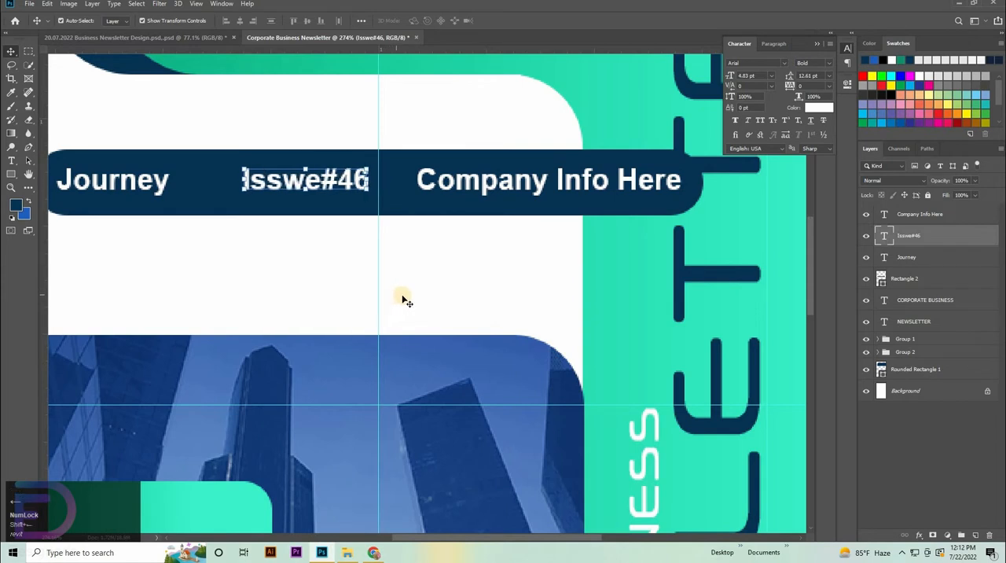
Step: Nudge the Isswe#46 text right, closer to Company Info Here
left_click_drag(474, 240, 487, 235)
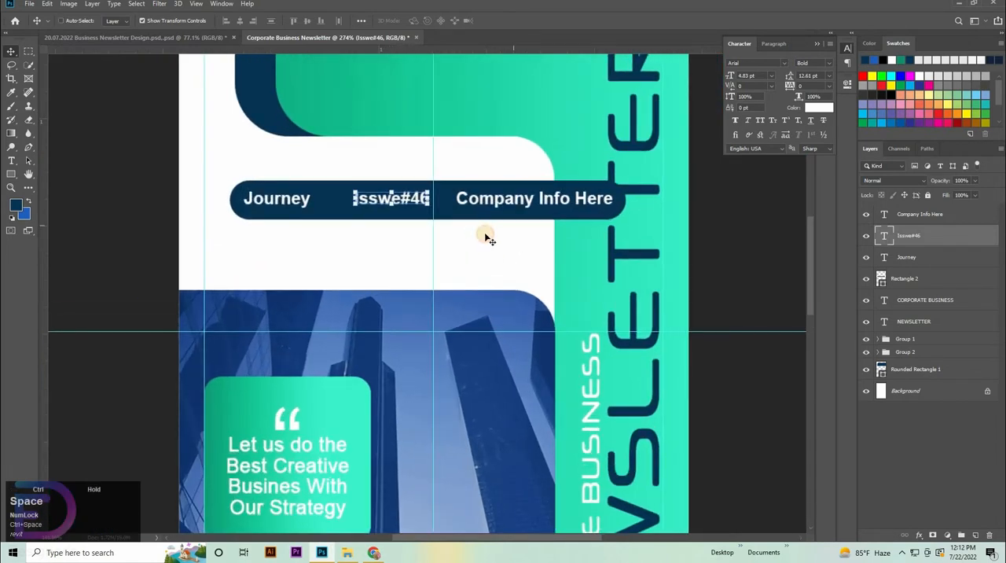
left_click(541, 201)
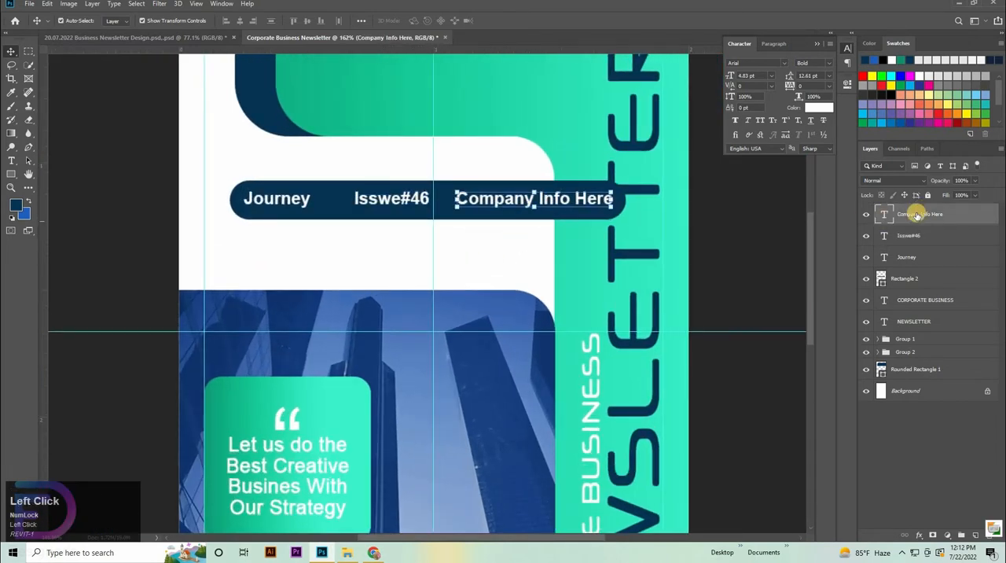
left_click(396, 198)
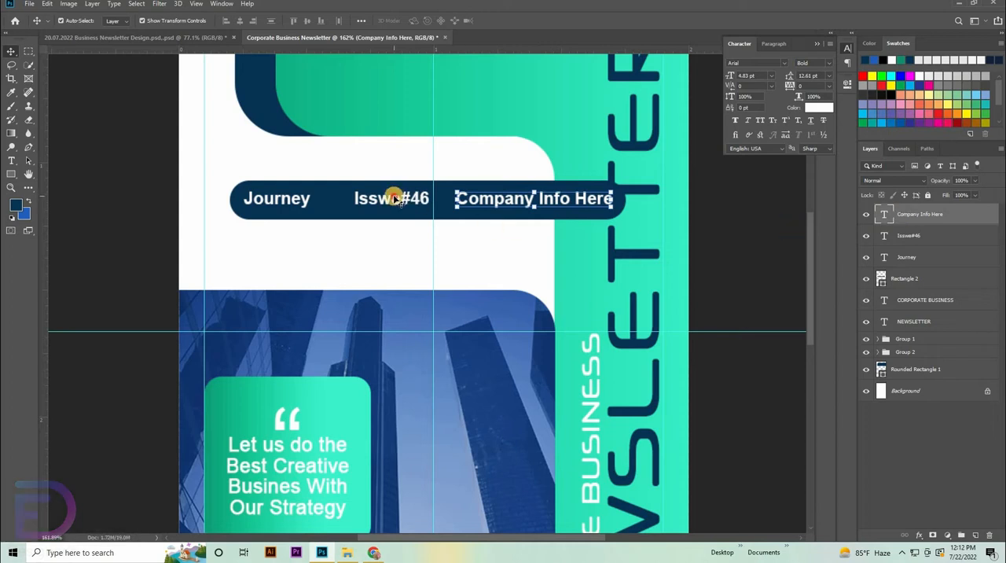
key("shift+Right")
key("shift+Right")
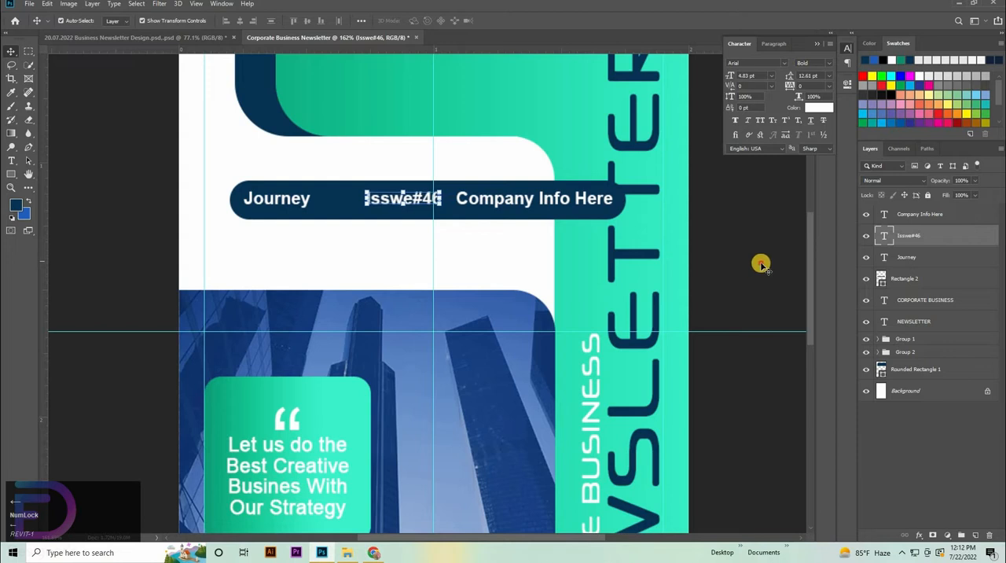
Step: Group the navy info bar with its three text layers and rotate the group to -90°
left_click(900, 218)
left_click(885, 281, "shift")
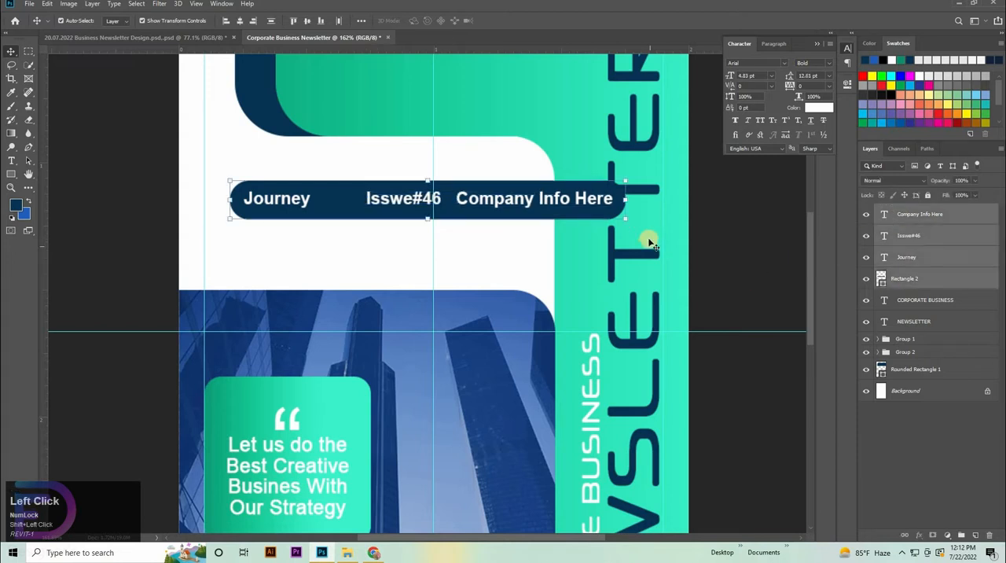
key("ctrl+g")
key("ctrl+t")
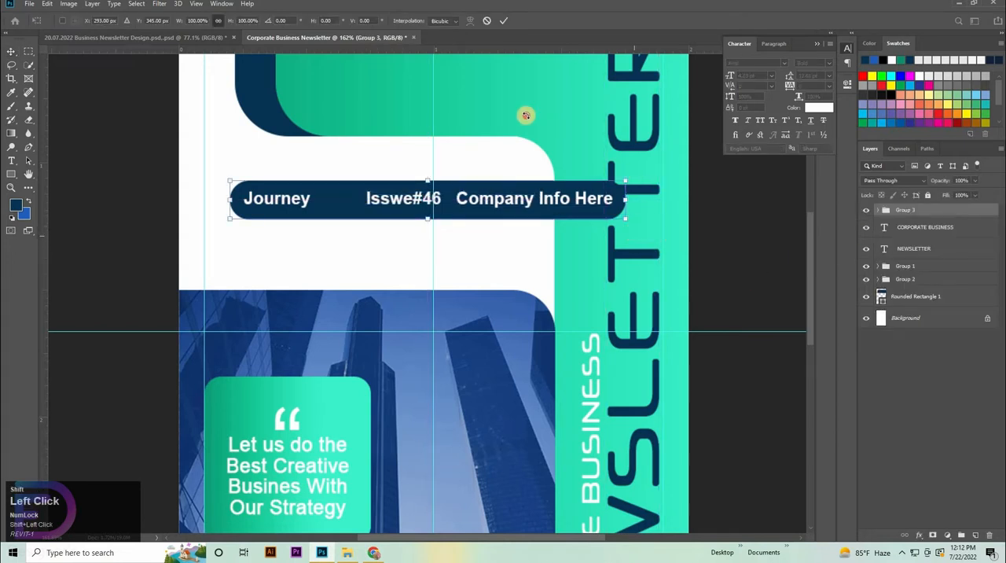
left_click_drag(523, 113, 427, 168)
Step: Move the vertical info bar onto the photo's right edge beside CORPORATE BUSINESS, then nudge it 2 px left and apply the transform
left_click_drag(559, 379, 550, 367)
left_click_drag(615, 413, 600, 292)
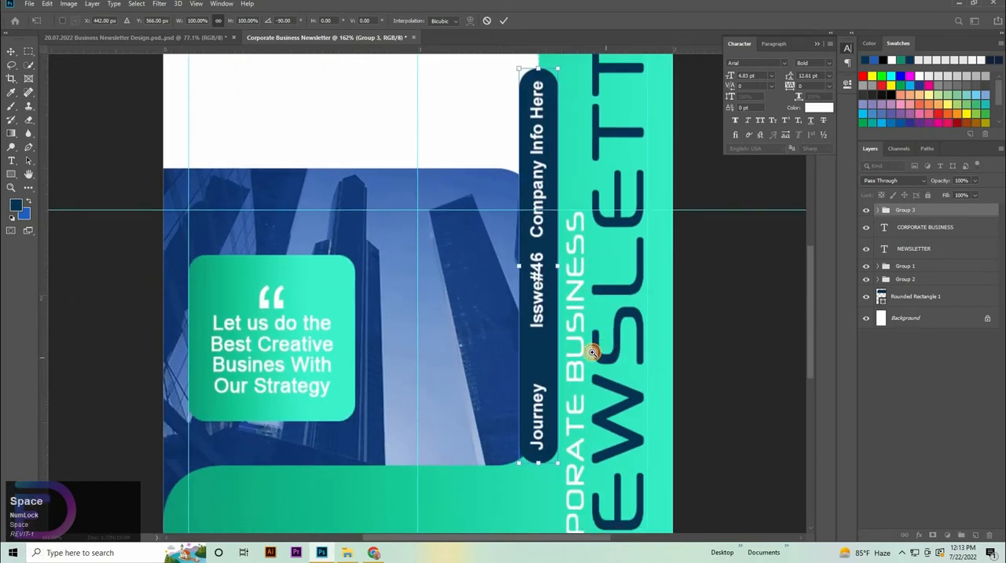
left_click_drag(593, 352, 551, 332)
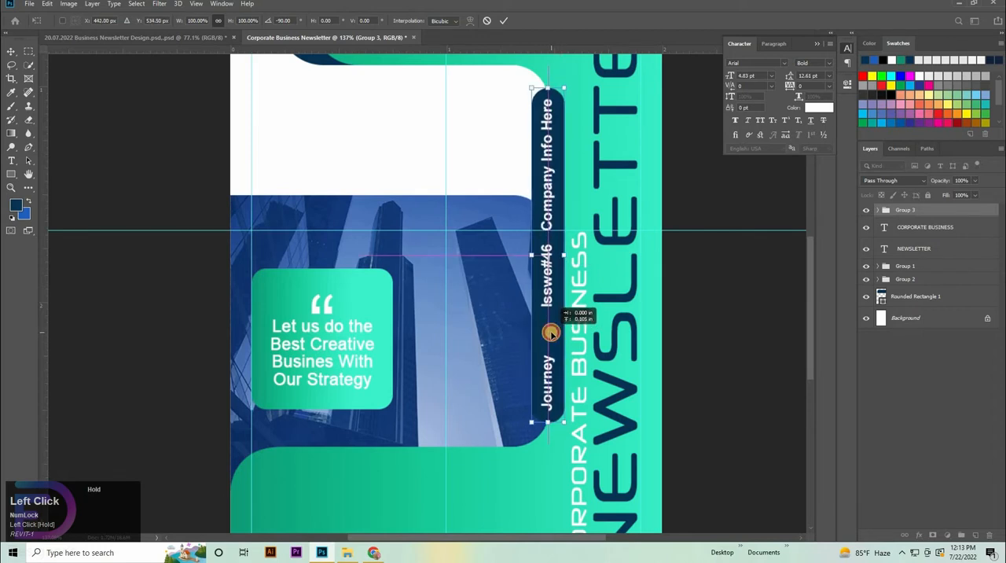
scroll(603, 337, "down", 3)
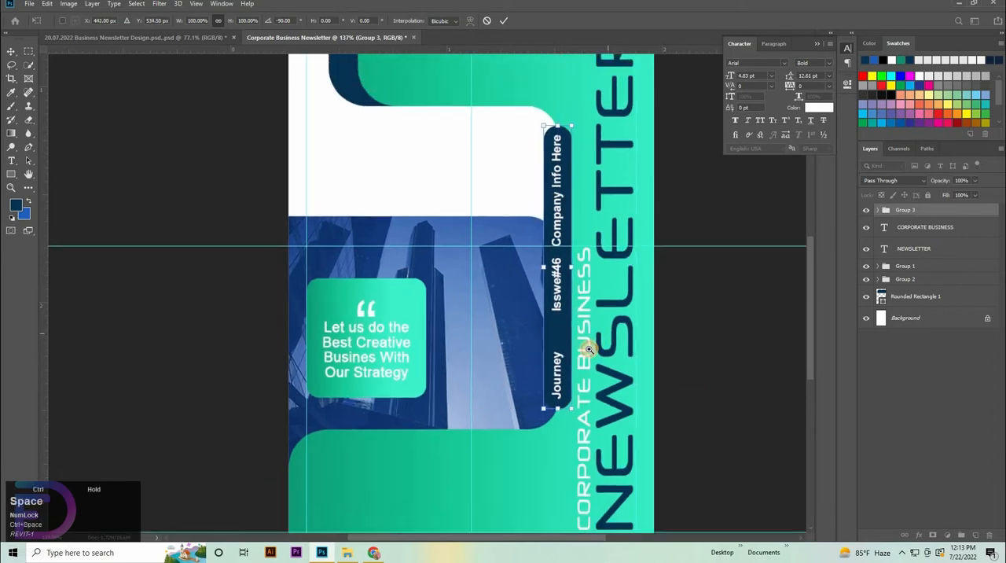
key("Left")
key("Left")
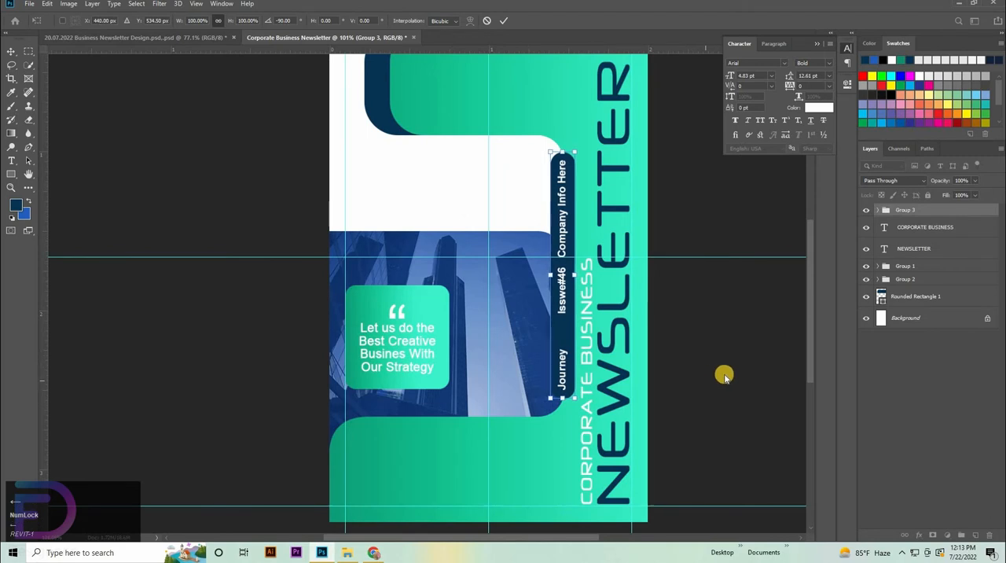
left_click(726, 377)
left_click(725, 377, "ctrl")
left_click_drag(531, 341, 456, 352)
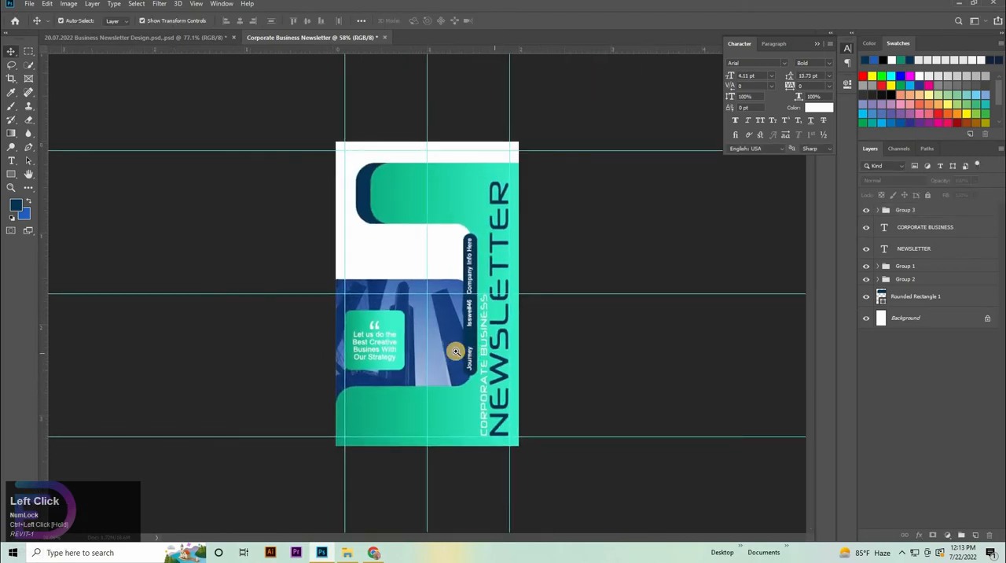
left_click(667, 351)
Step: Add a horizontal text reading "LOGO HERE" over the upper green shape, coloured with the navy sampled from the rounded shape
left_click(7, 161)
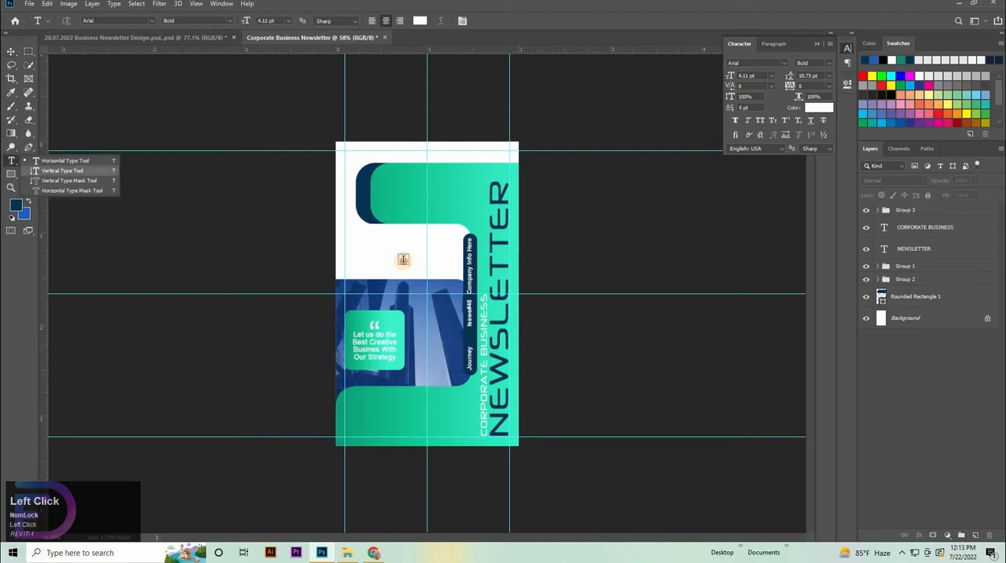
left_click(404, 261)
left_click_drag(408, 266, 424, 191)
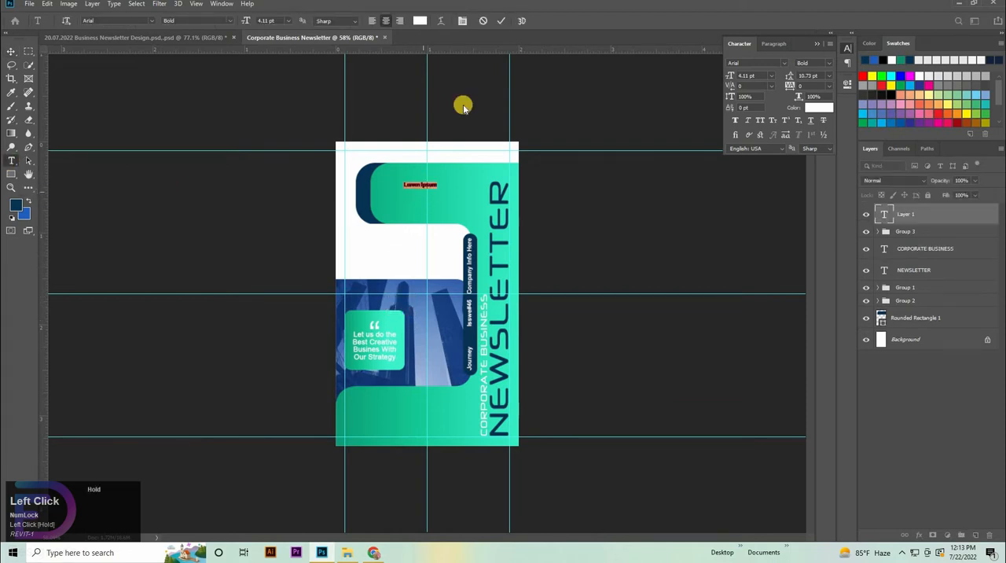
left_click(814, 107)
left_click(365, 193)
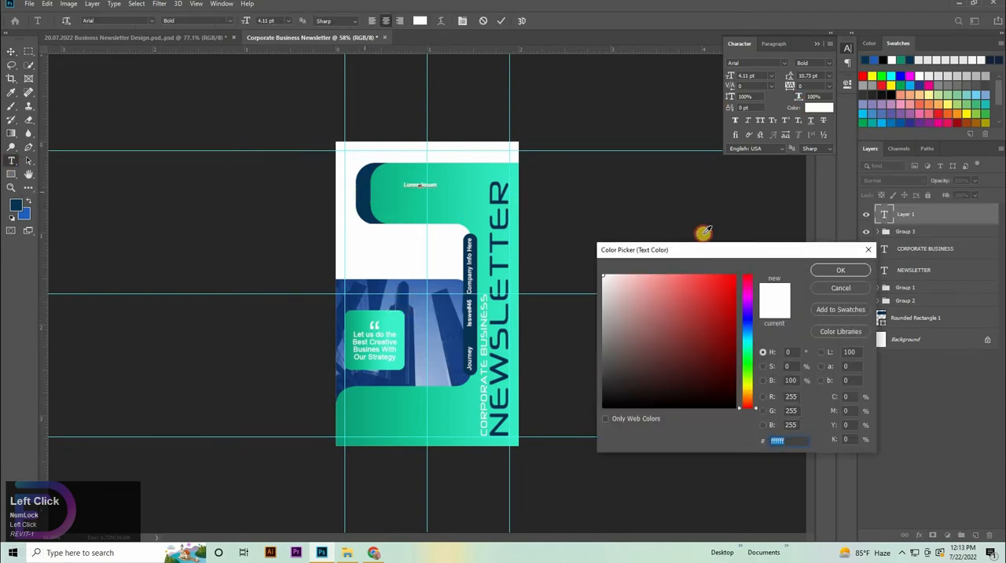
left_click(835, 270)
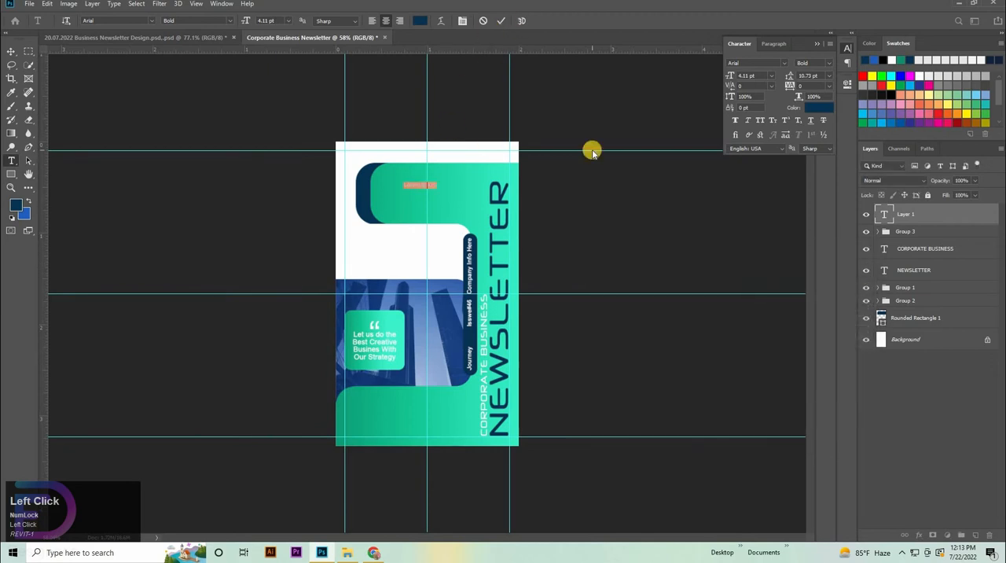
type("LOGO HERE")
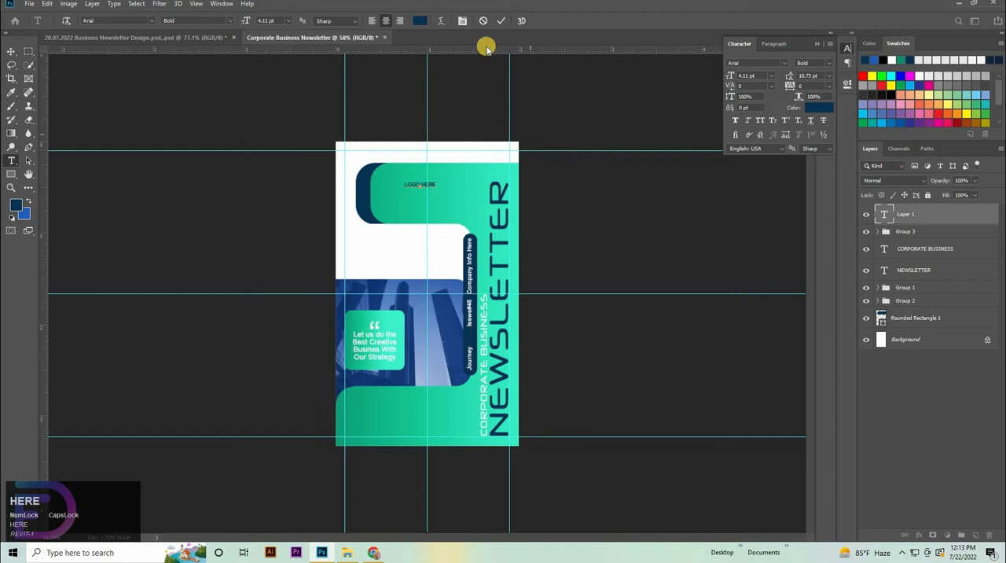
left_click_drag(404, 184, 456, 184)
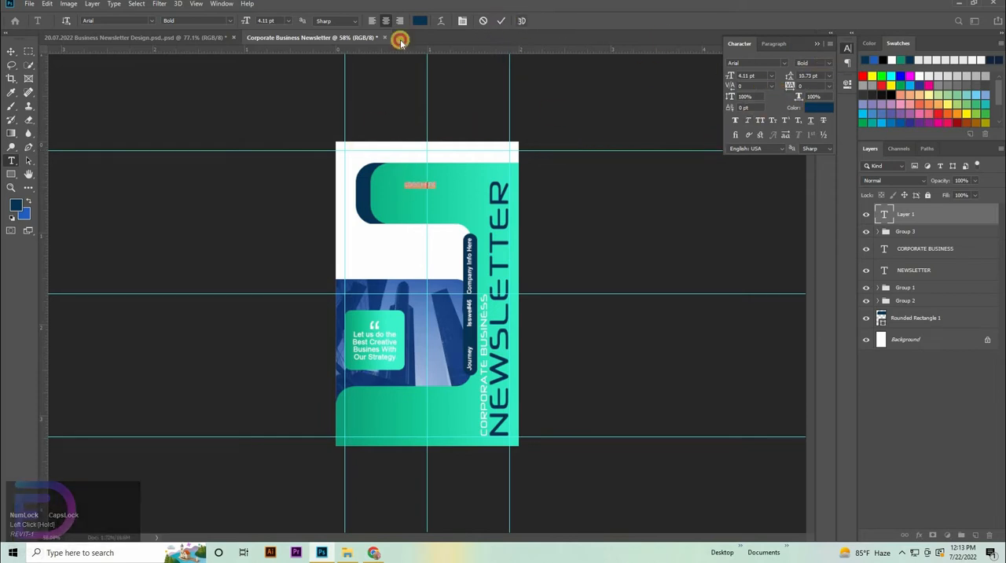
left_click(9, 48)
Step: Move LOGO HERE to the white band above the green shape and scale it to about 115.6%
left_click_drag(366, 202, 555, 505)
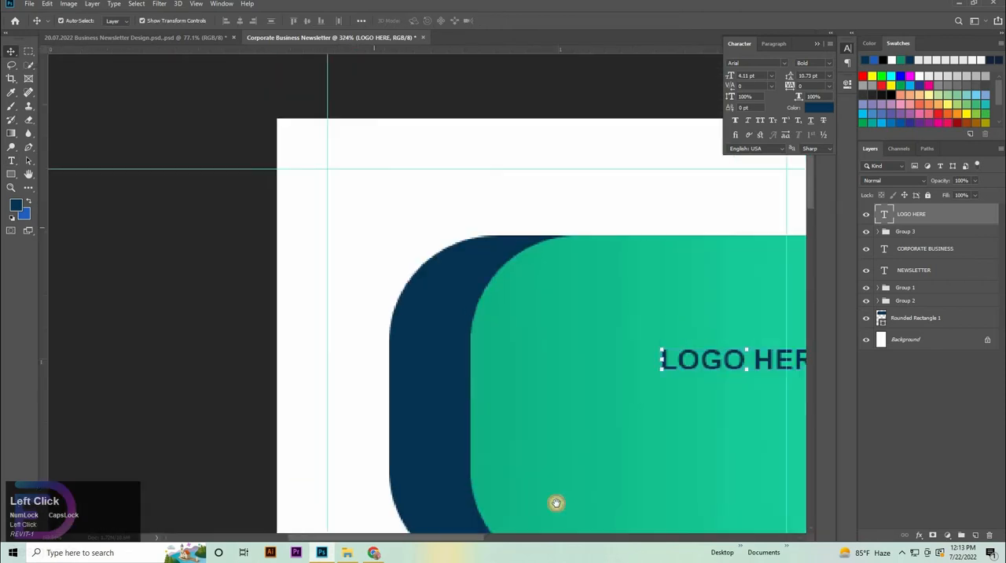
left_click_drag(668, 377, 392, 198)
left_click_drag(504, 202, 489, 223)
left_click(504, 21)
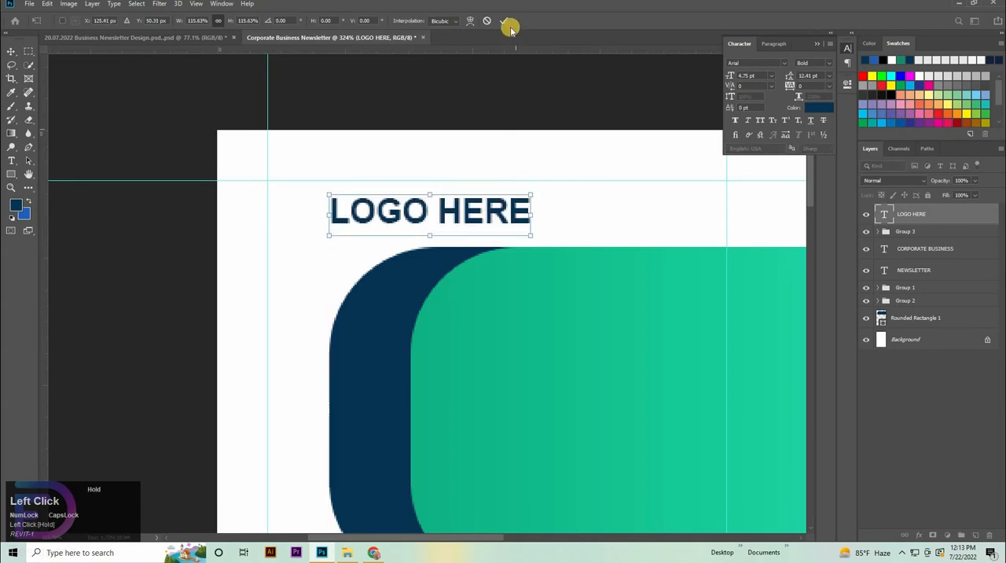
Step: Draw a navy circle of about 16 x 16 px just below and left of LOGO HERE
right_click(11, 174)
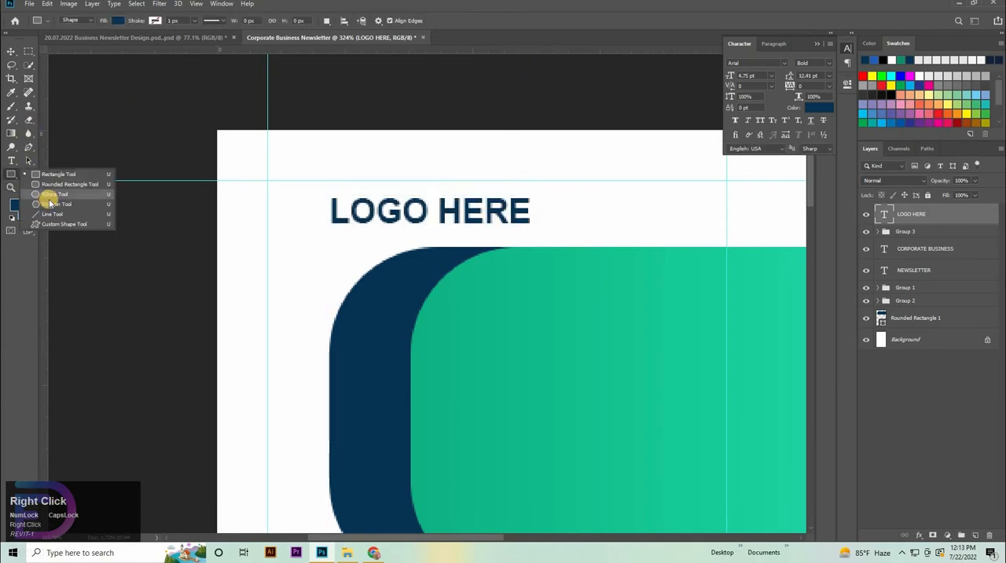
left_click(51, 203)
right_click(13, 175)
left_click(55, 194)
left_click_drag(290, 249, 305, 264)
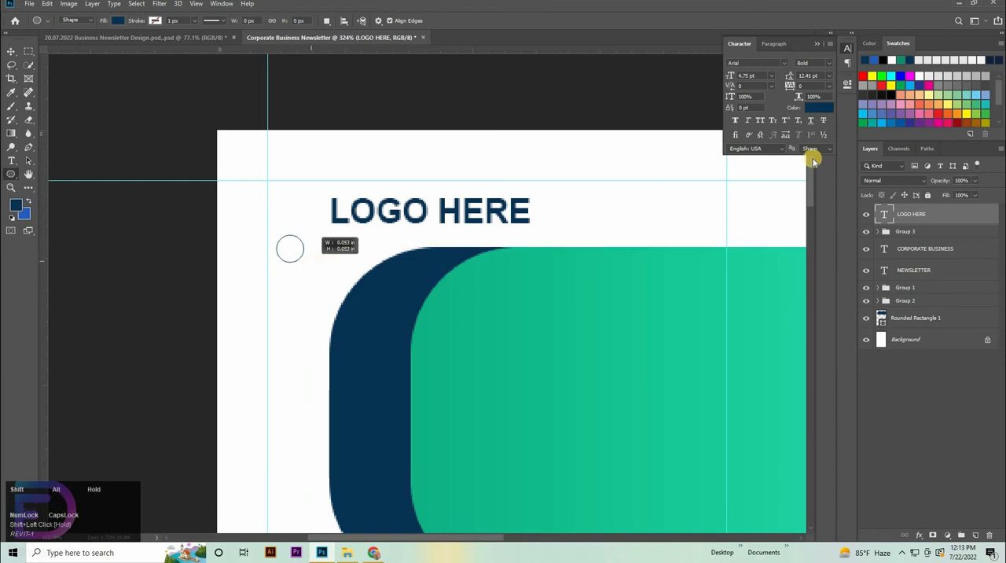
Step: Duplicate the circle beneath the original and give the copy no fill and a 2 px navy stroke
left_click(12, 52)
left_click_drag(907, 220, 904, 236)
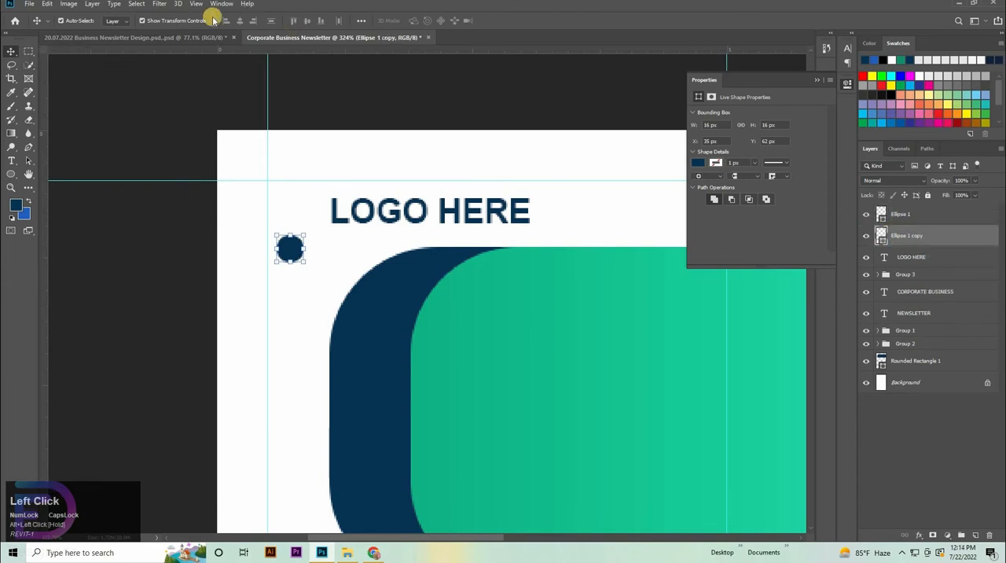
left_click(12, 174)
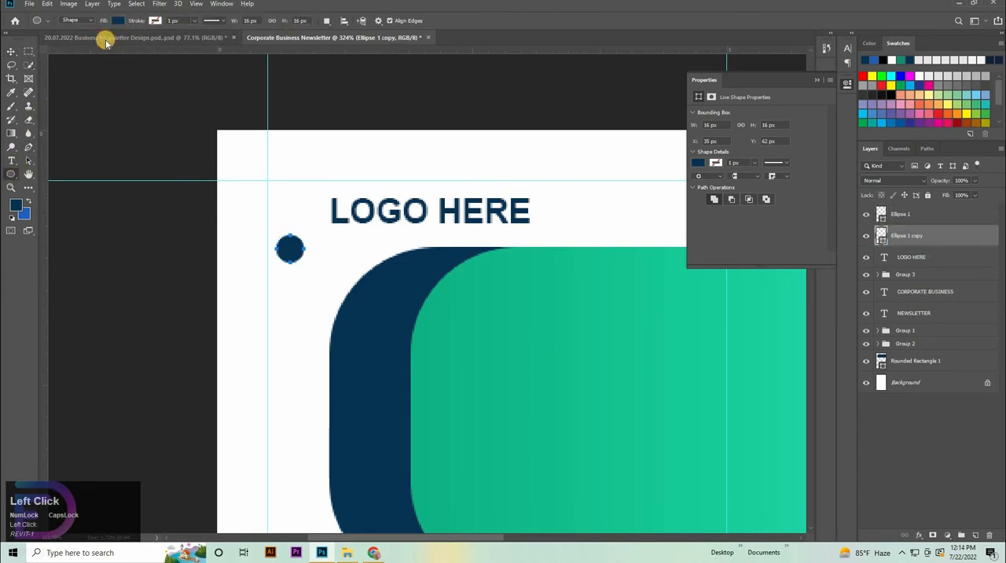
left_click(117, 21)
left_click(157, 21)
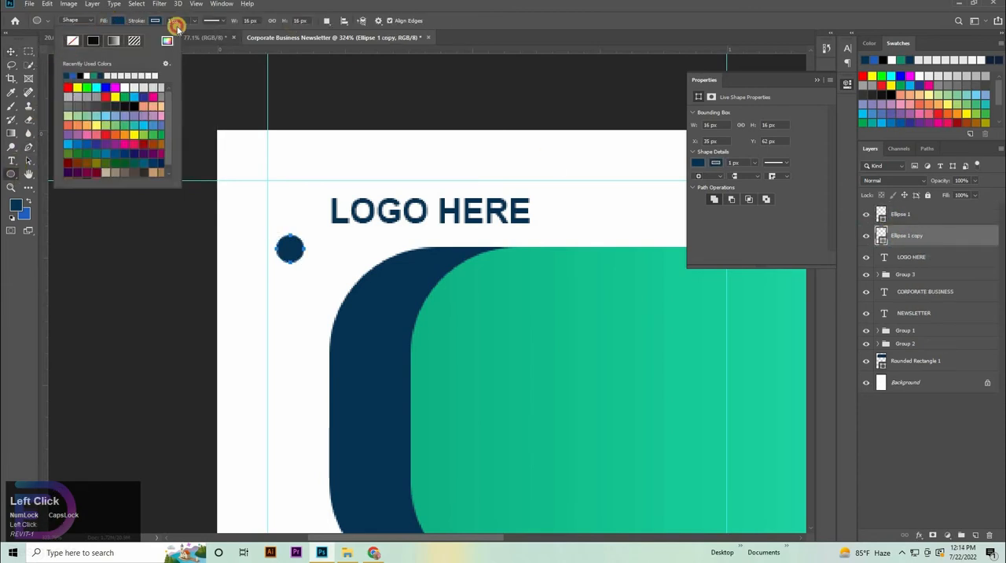
left_click_drag(188, 20, 115, 26)
type("2")
key("Return")
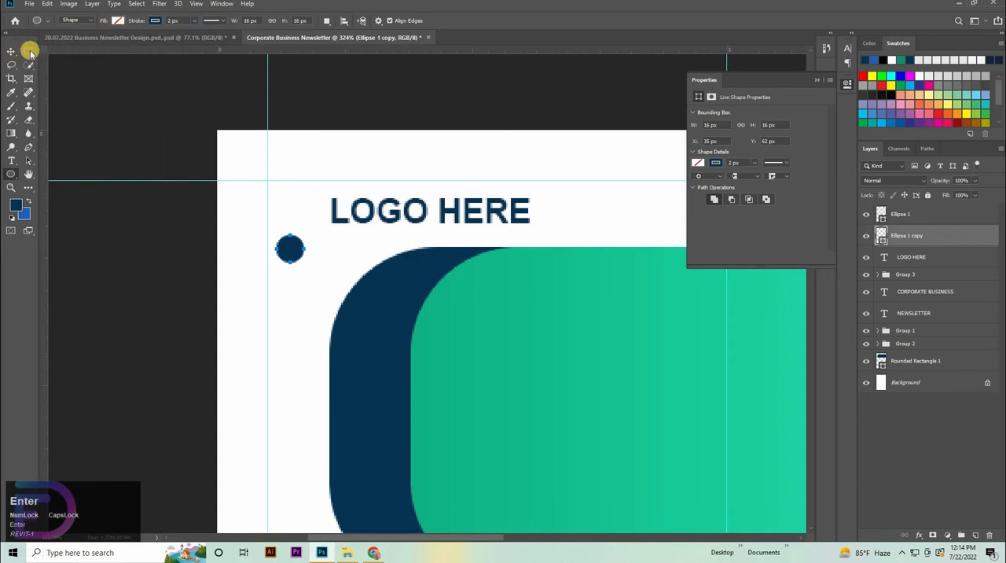
Step: Enlarge the outlined circle to about 25 px around the solid one and move both circles beside LOGO HERE, on its left
left_click(10, 51)
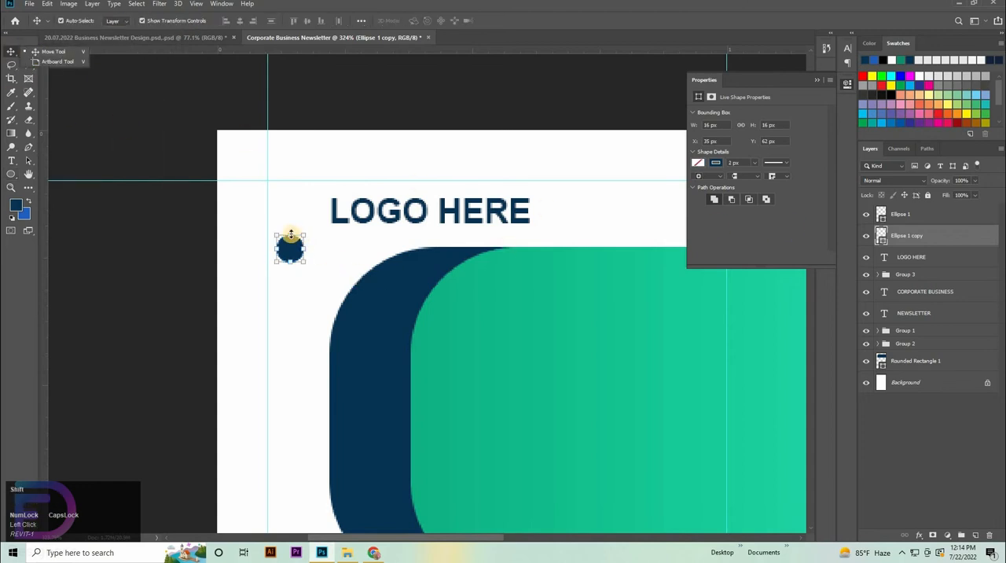
left_click_drag(291, 230, 296, 227)
left_click(898, 213, "shift")
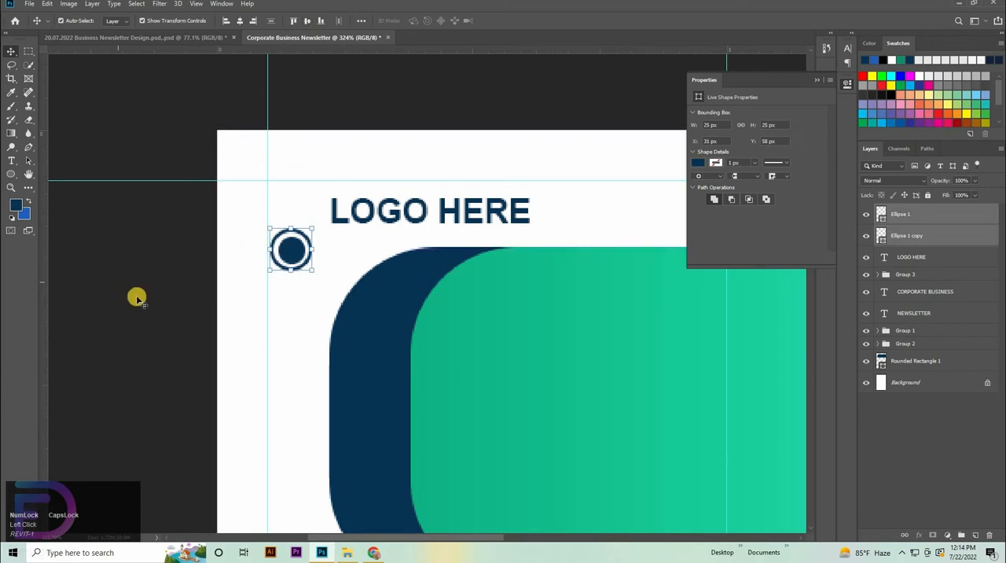
key("ctrl+t")
mouse_move(291, 231)
left_mouse_down()
mouse_move(296, 201)
mouse_move(306, 226)
left_mouse_up()
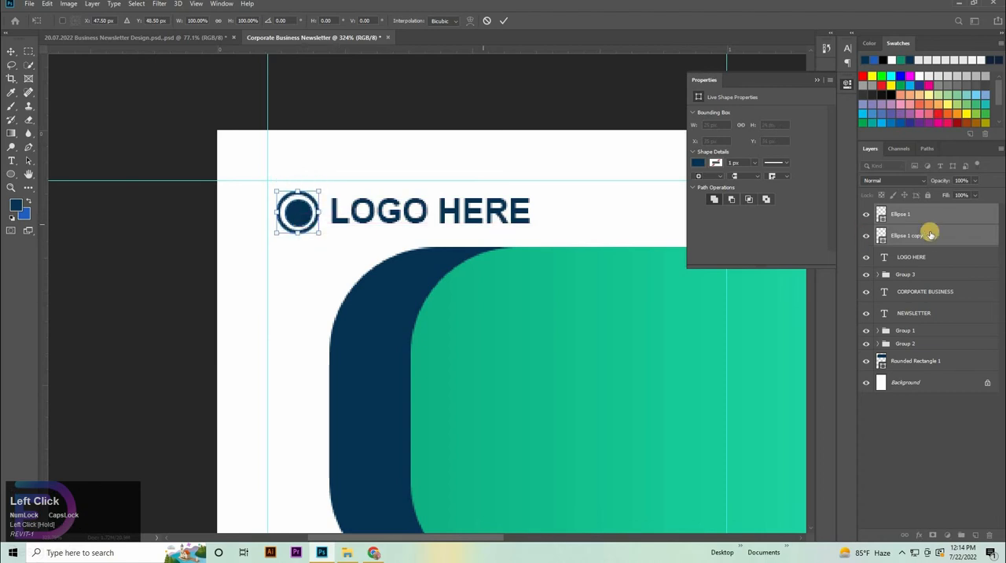
Step: Try to shift LOGO HERE slightly right, away from the circle mark
left_click(541, 211)
left_click_drag(530, 212, 541, 220)
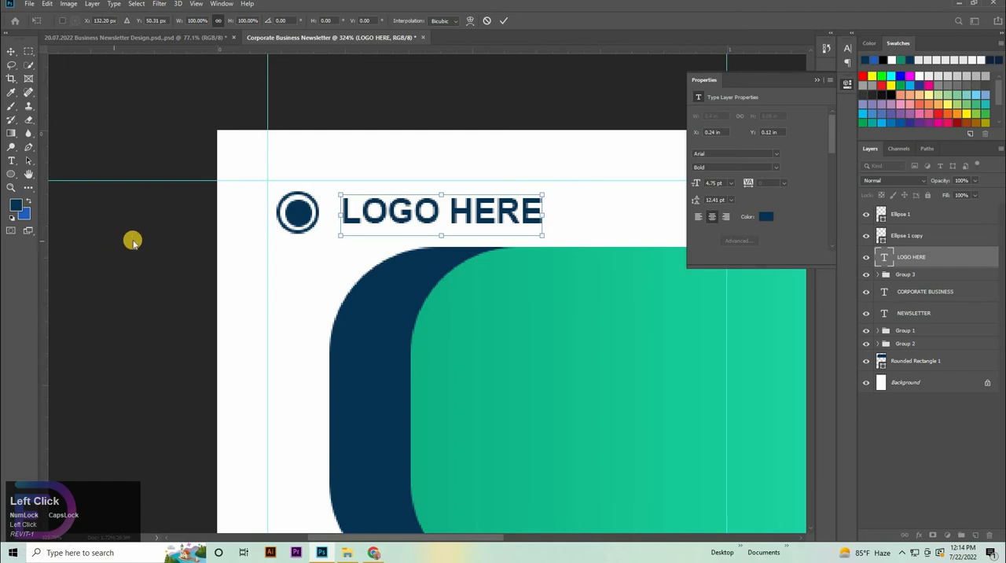
key("ctrl+z")
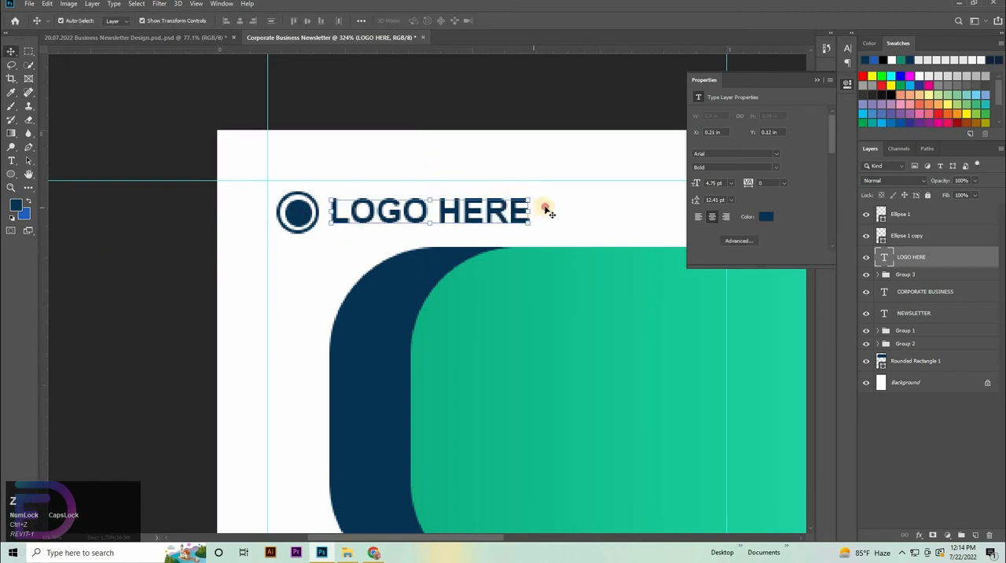
left_click(546, 208)
key("ctrl+z")
key("ctrl+shift+z")
left_click(377, 211)
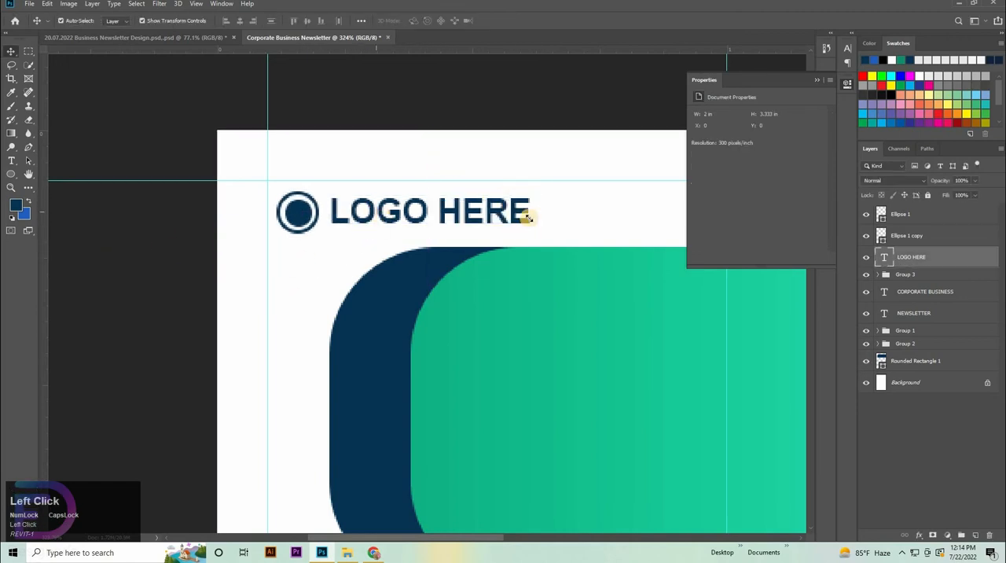
Step: Scale LOGO HERE to about 109.9% and align its vertical centre with the two circles
left_click_drag(530, 213, 553, 212)
key("ctrl+z")
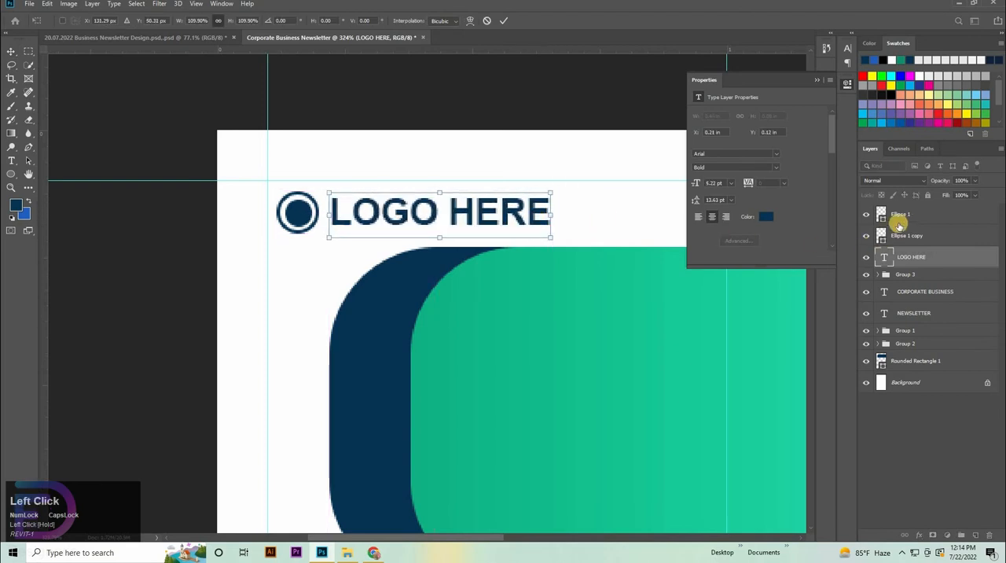
left_click(306, 22)
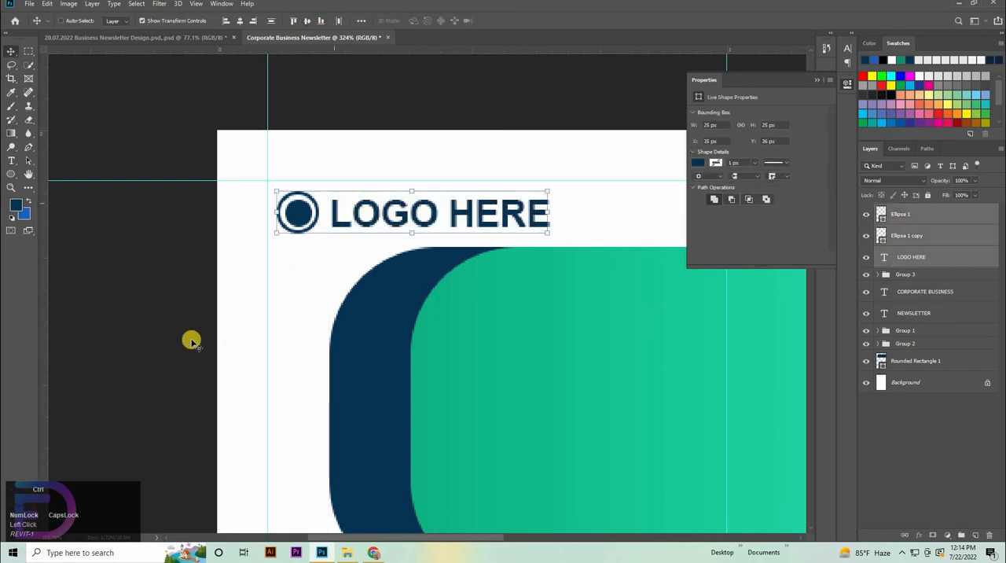
Step: Move the LOGO HERE text and both circle layers into Group 3, collapse the group and check it by toggling its visibility
left_click(879, 280)
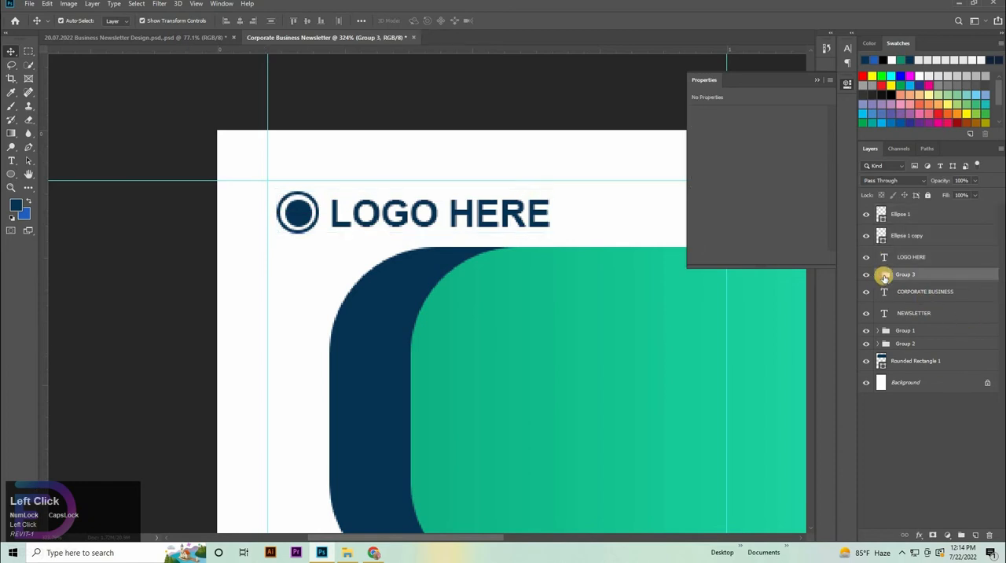
left_click(879, 275)
left_click(919, 257)
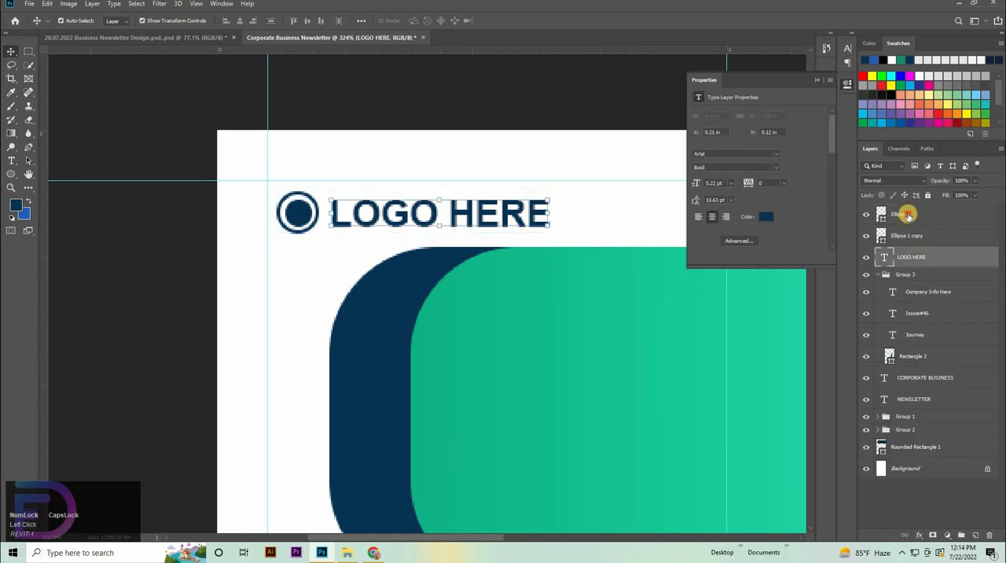
left_click(908, 214, "shift")
left_click_drag(914, 225, 927, 278)
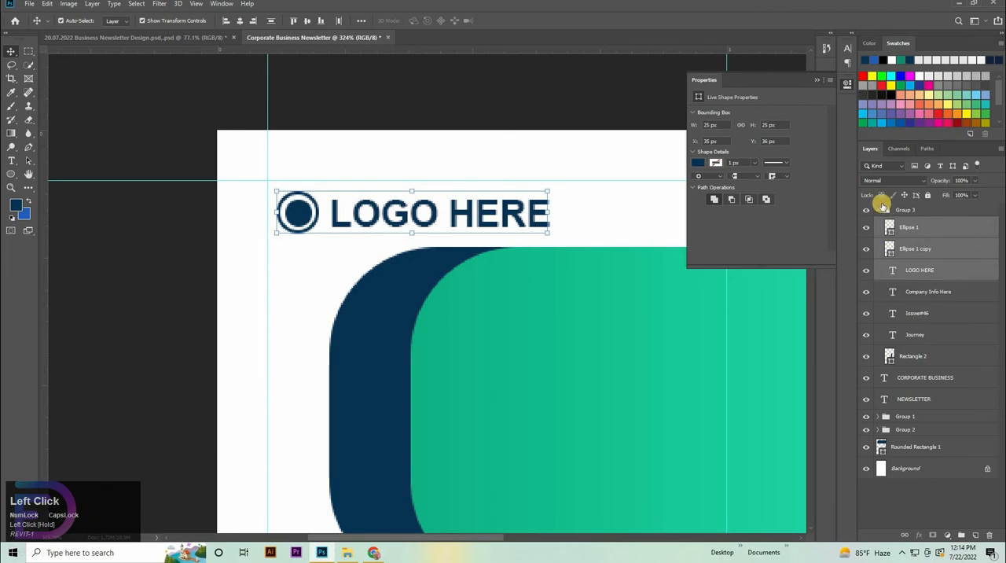
left_click(878, 211)
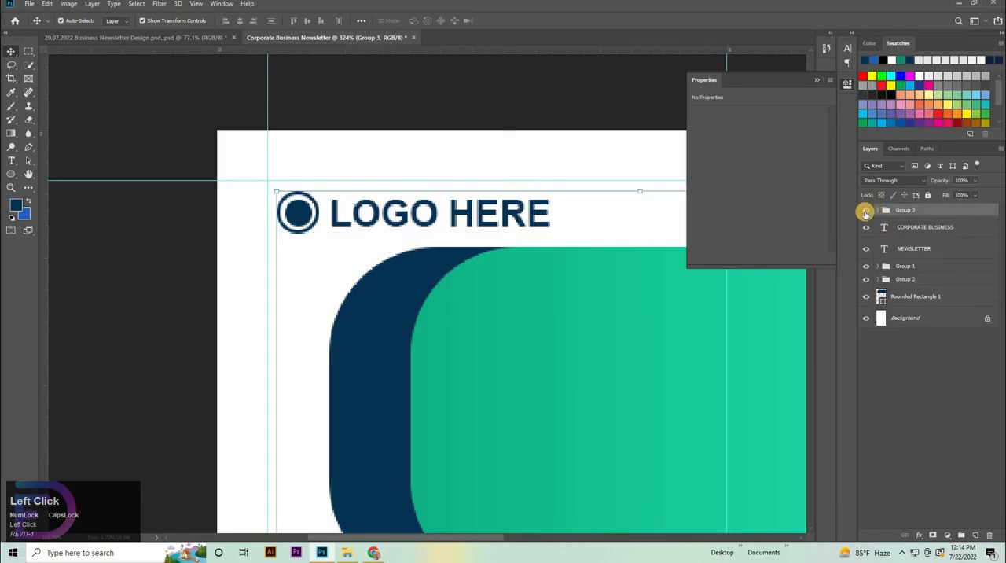
left_click(865, 212)
left_click(863, 210)
left_click_drag(619, 228, 571, 310)
Step: Copy the six article heading and paragraph text layers from the 20.07.2022 Business Newsletter Design document into the Corporate Business Newsletter document
left_click(146, 37)
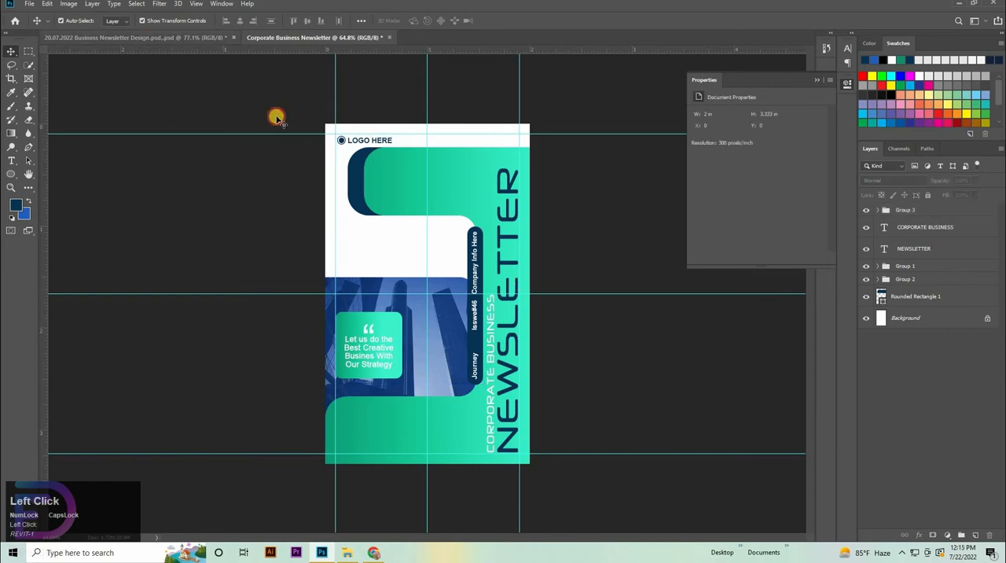
left_click(379, 132)
left_click(378, 131)
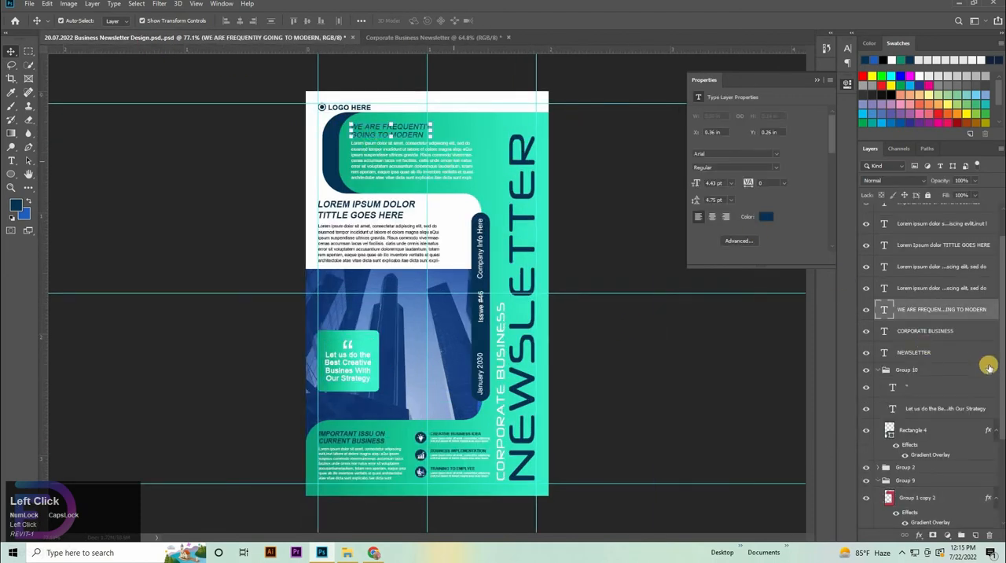
scroll(948, 259, "up", 2)
left_click(945, 242)
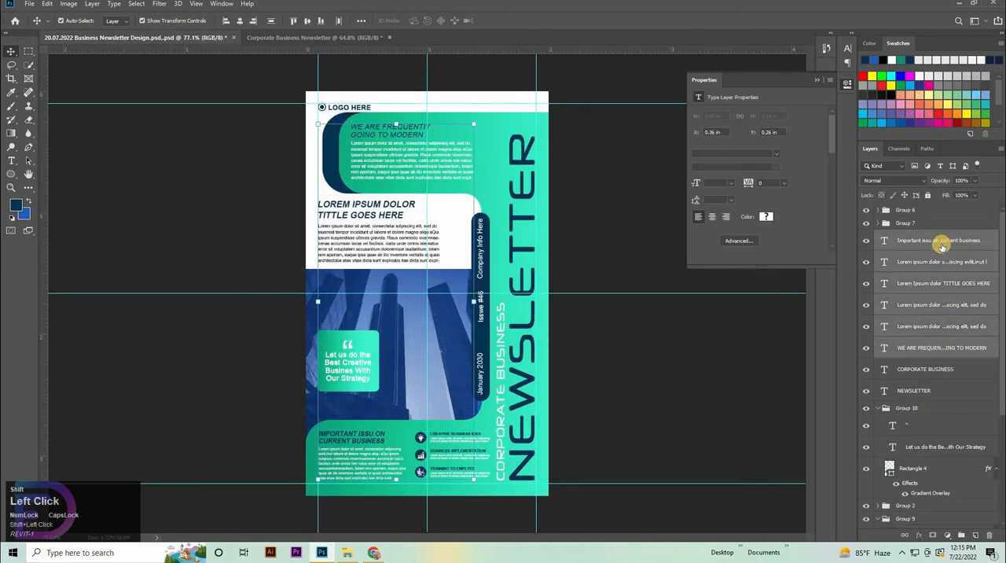
left_click(290, 38)
key("ctrl+v")
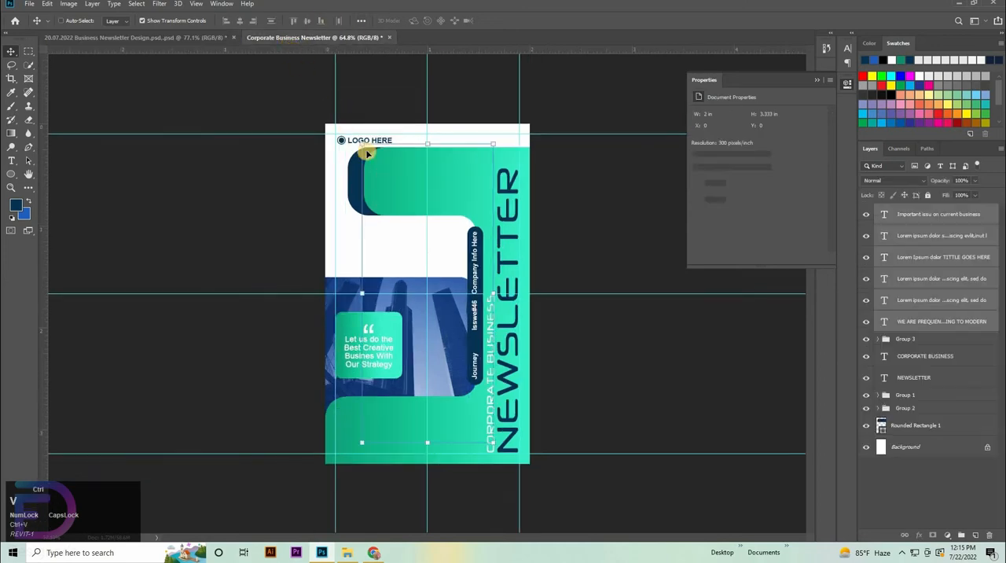
Step: Move the LOREM IPSUM DOLOR TITTLE GOES HERE heading and its paragraph to the left margin guide, at X 0.1 in, Y 1.13 in
key("space")
mouse_move(396, 243)
left_mouse_down()
mouse_move(383, 255)
mouse_move(396, 262)
mouse_move(384, 259)
left_mouse_up()
key("ctrl+space")
left_click_drag(476, 339, 583, 514)
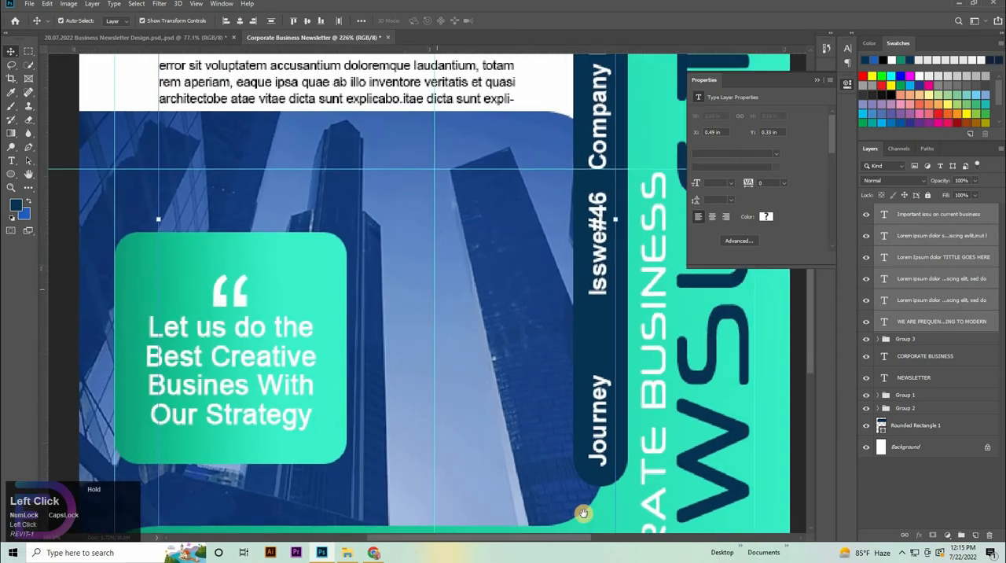
left_click_drag(430, 300, 584, 514)
left_click(220, 264)
left_click(398, 189)
left_click(461, 266, "shift")
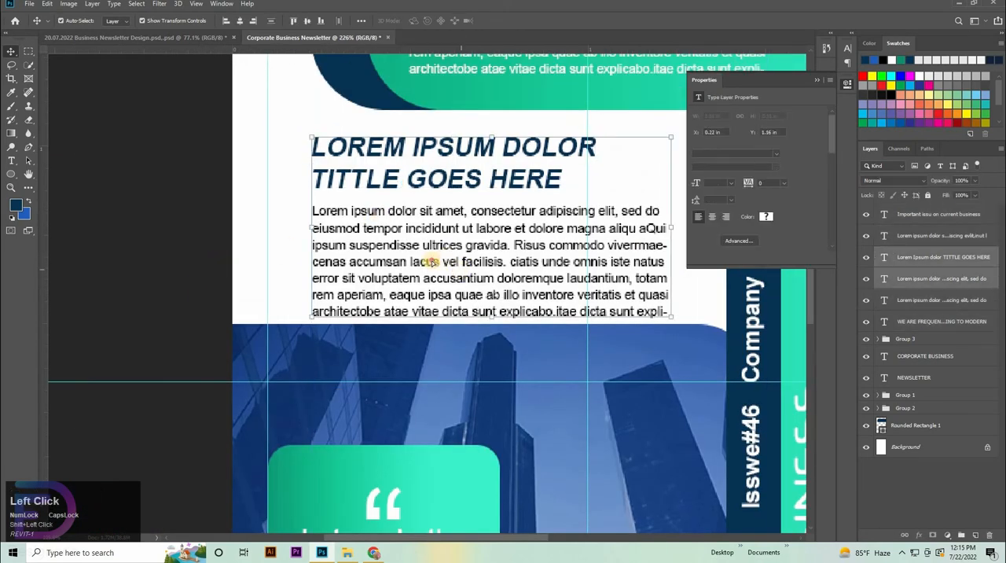
left_click_drag(430, 262, 418, 260)
key("Right")
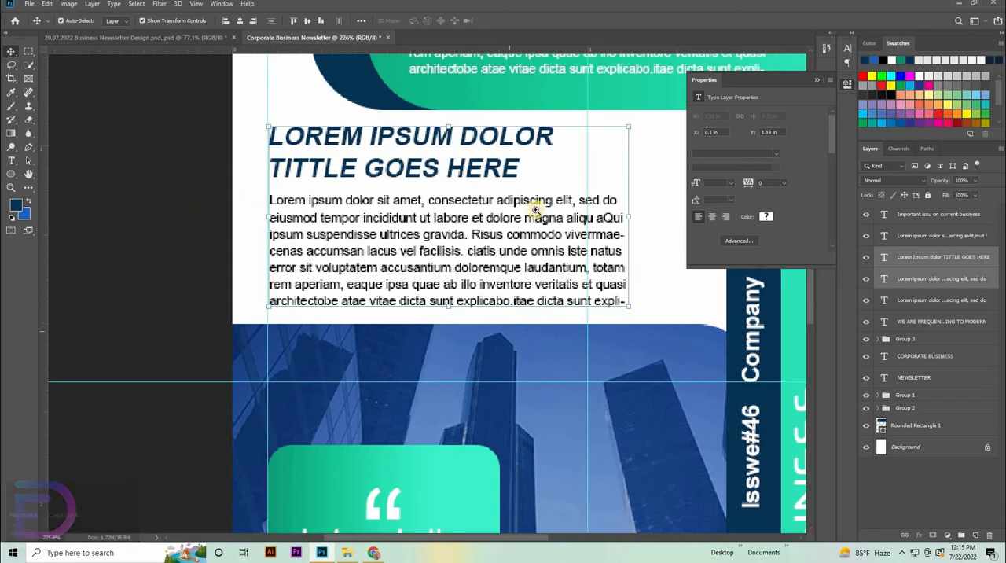
Step: Move the IMPORTANT ISSU ON CURRENT BUSINESS heading and its paragraph to the left margin guide, at X 0.1 in, Y 2.9 in
left_click_drag(536, 208, 542, 413)
left_click_drag(405, 355, 556, 382)
left_click_drag(435, 278, 210, 313)
left_click(210, 313)
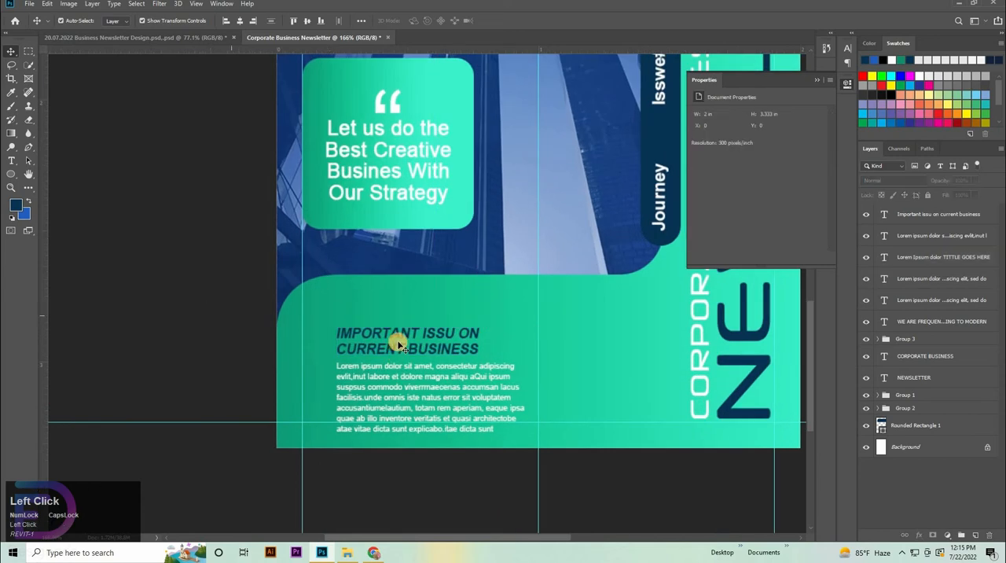
left_click(399, 342)
left_click(402, 397, "shift")
left_click_drag(376, 376, 343, 350)
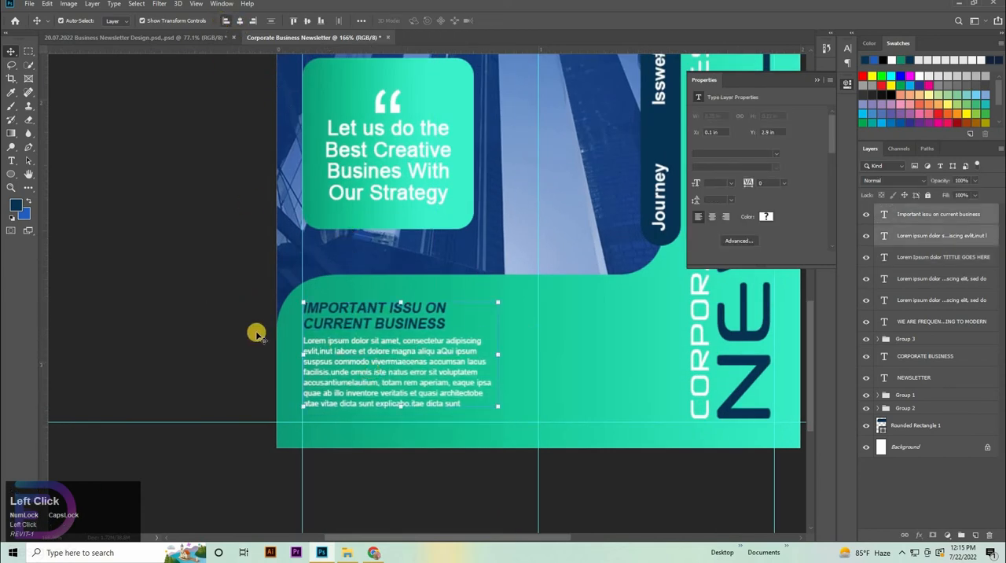
left_click_drag(484, 262, 453, 272)
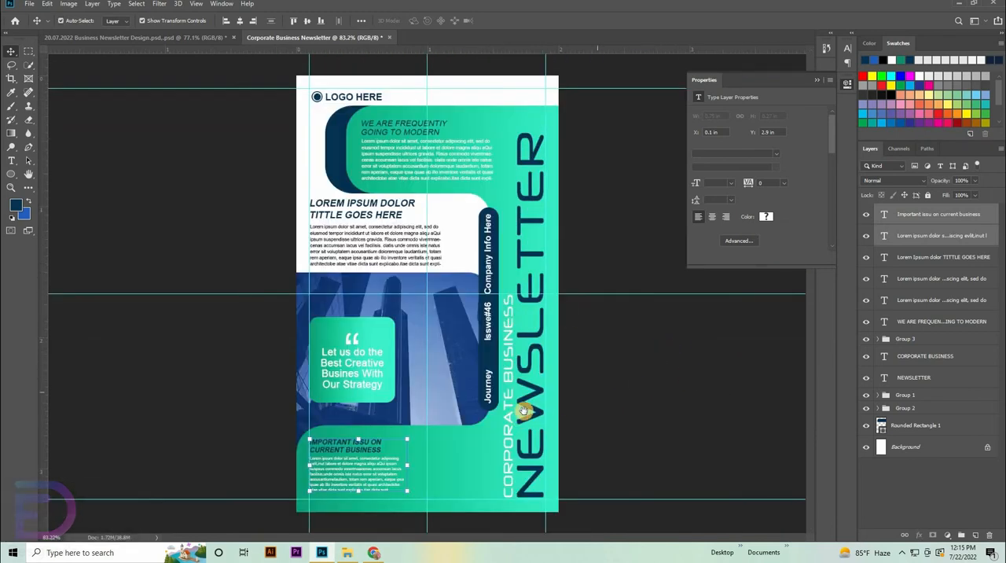
left_click(668, 382)
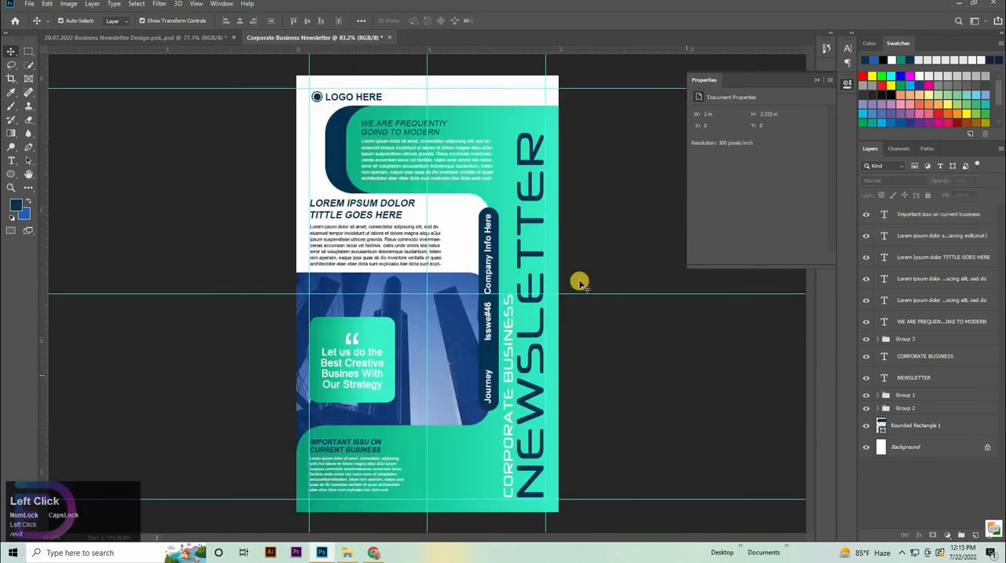
Step: Create a dark navy circle with the Ellipse tool, 28.15 px wide and 28.15 px high
left_click(27, 174)
left_click(61, 190)
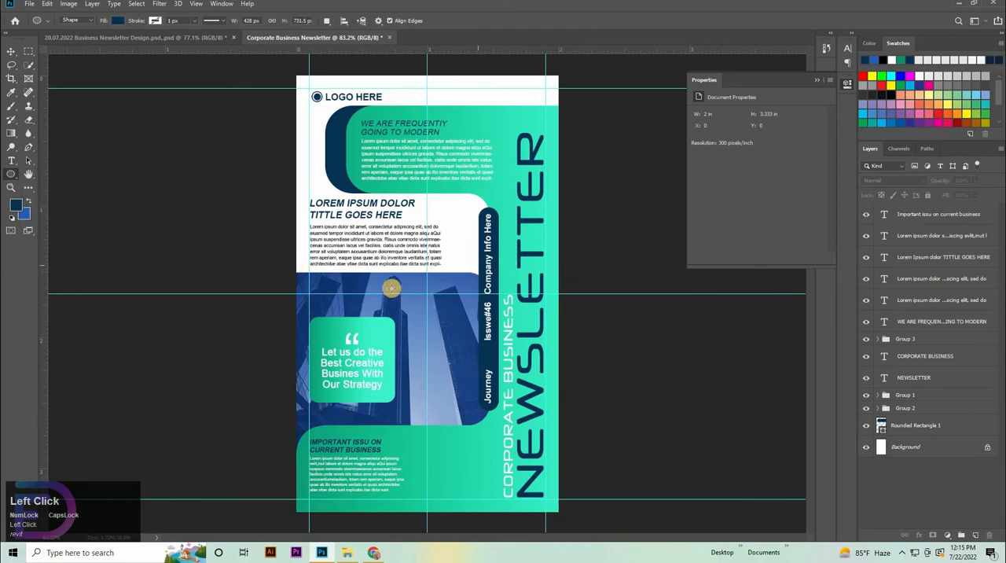
left_click(399, 235)
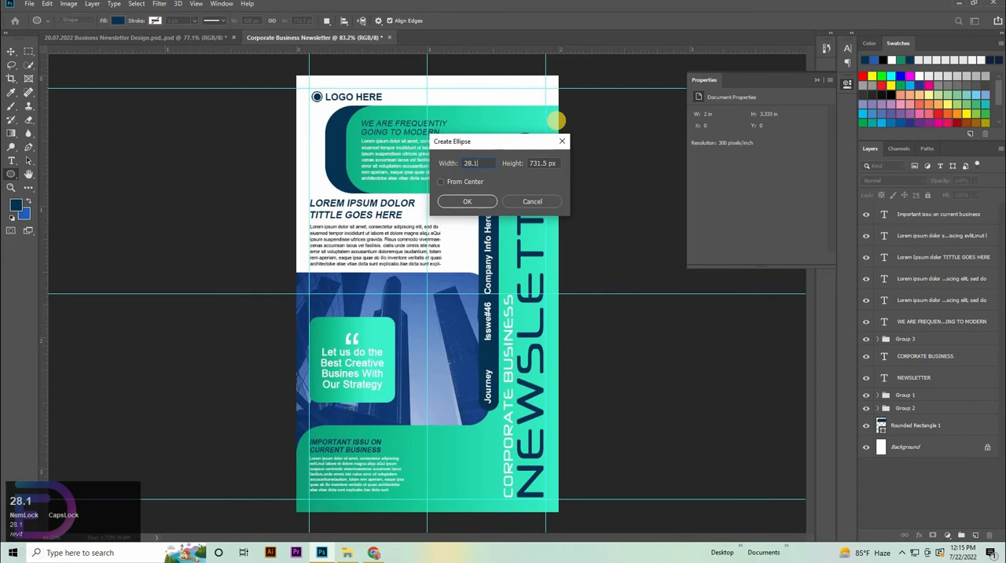
double_click(472, 162)
key("ctrl+c")
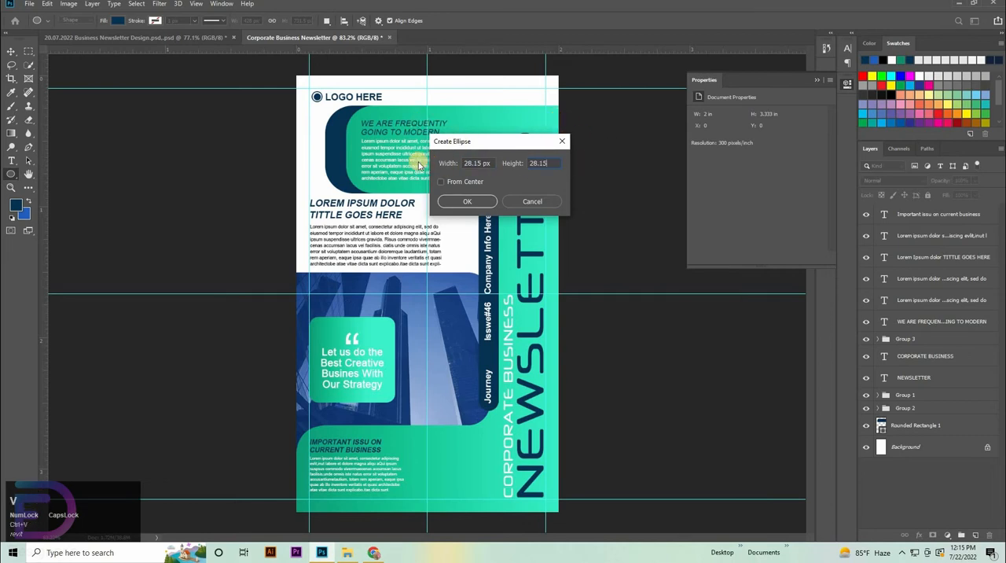
left_click(481, 206)
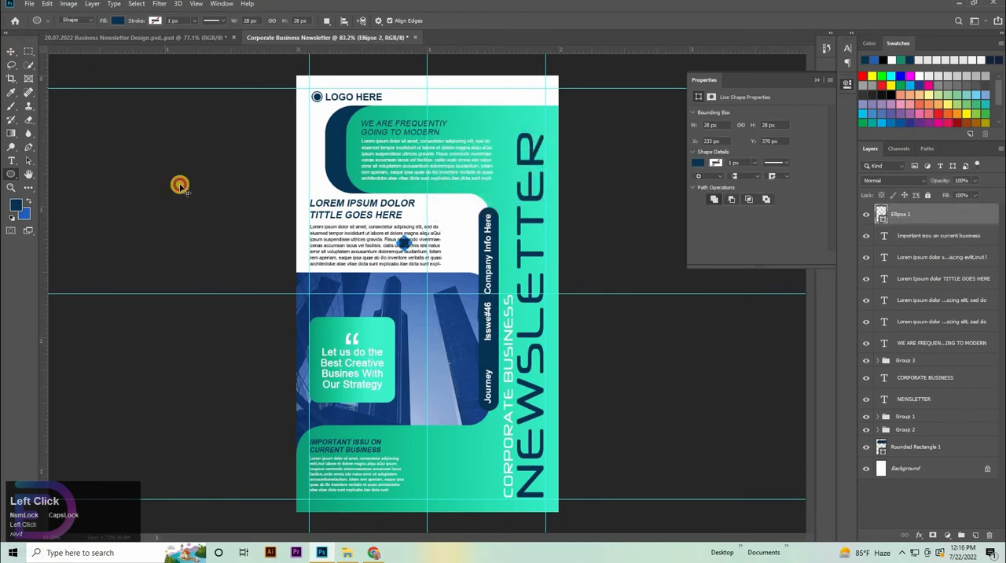
Step: Move the new circle into the lower green area, beside the IMPORTANT ISSU ON CURRENT BUSINESS heading
left_click(11, 51)
left_click(442, 379, "ctrl")
left_click_drag(387, 130, 423, 483)
key("space")
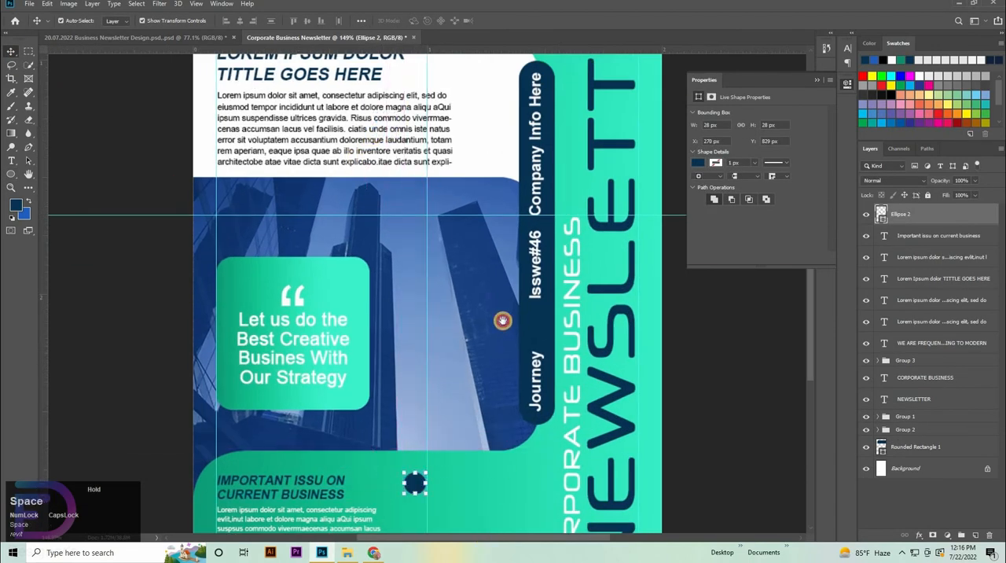
left_click_drag(496, 528, 498, 416)
left_click_drag(425, 363, 471, 354)
Step: Group the six article text layers and align the circle against the vertical centre guide at X 271 px, Y 831 px
left_click(909, 237, "shift")
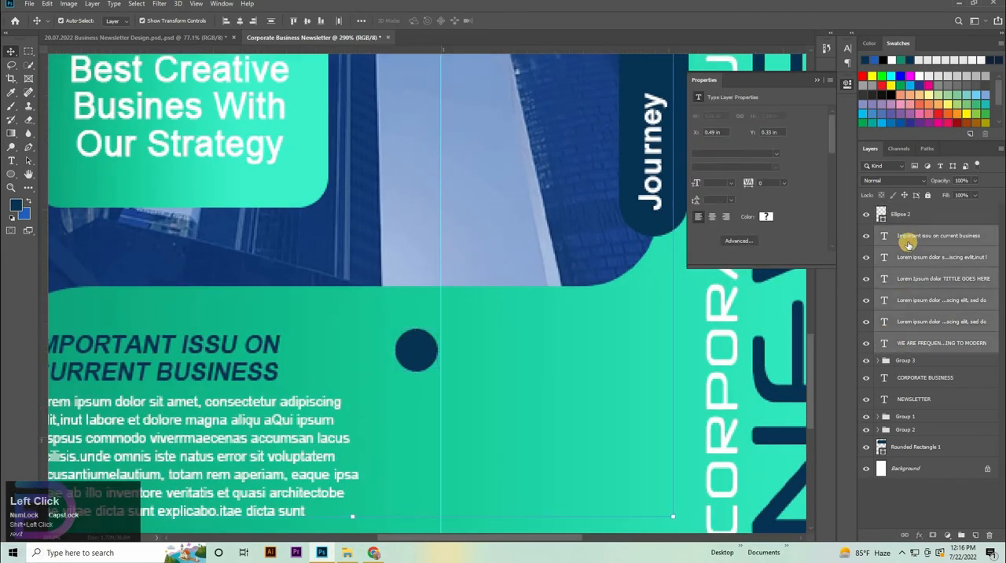
key("ctrl+g")
left_click_drag(419, 362, 415, 360)
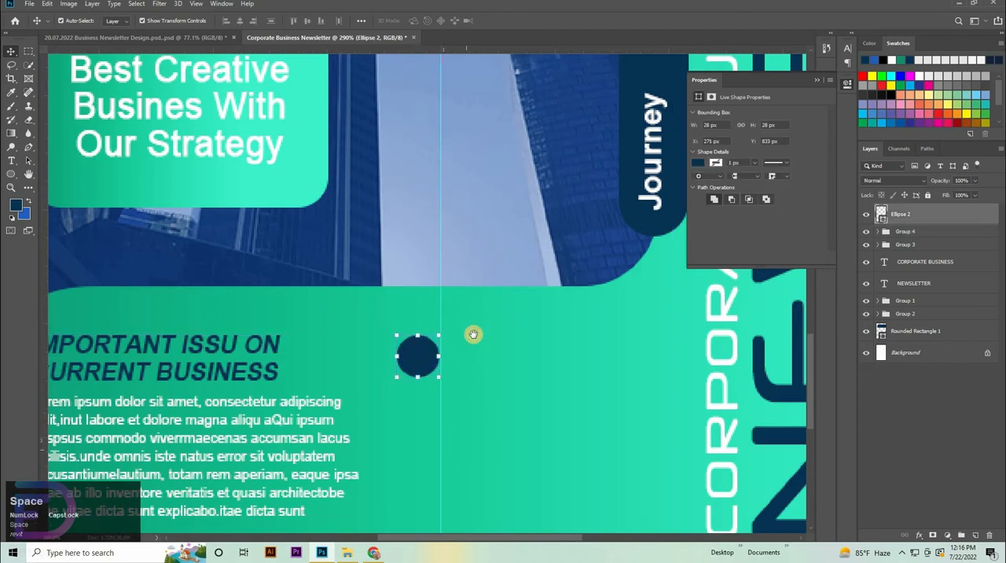
left_click_drag(473, 323, 480, 207)
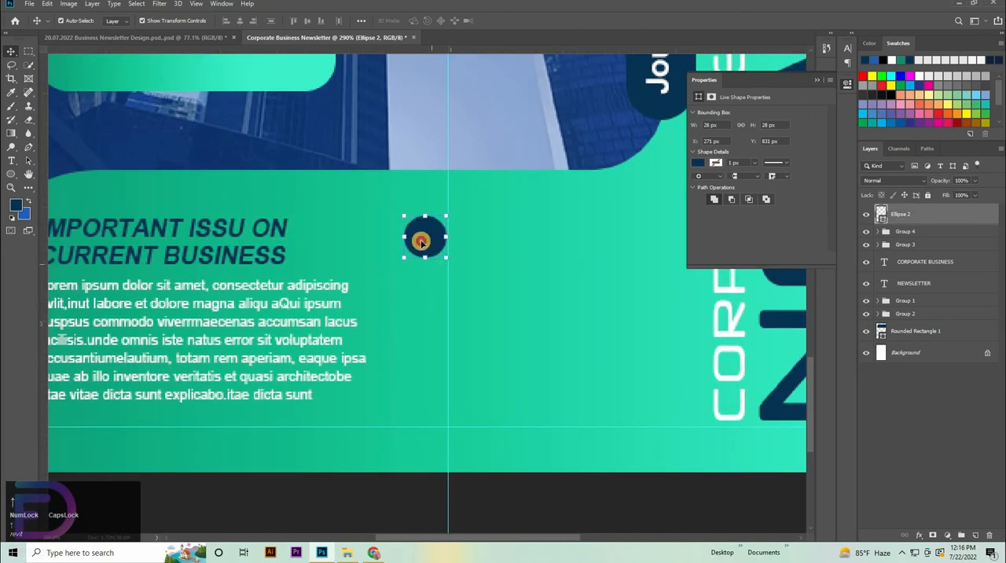
Step: Duplicate the circle twice straight down in an evenly spaced column, the lowest copy at Y 929 px
left_click_drag(422, 245, 424, 386)
scroll(495, 308, "down", 6)
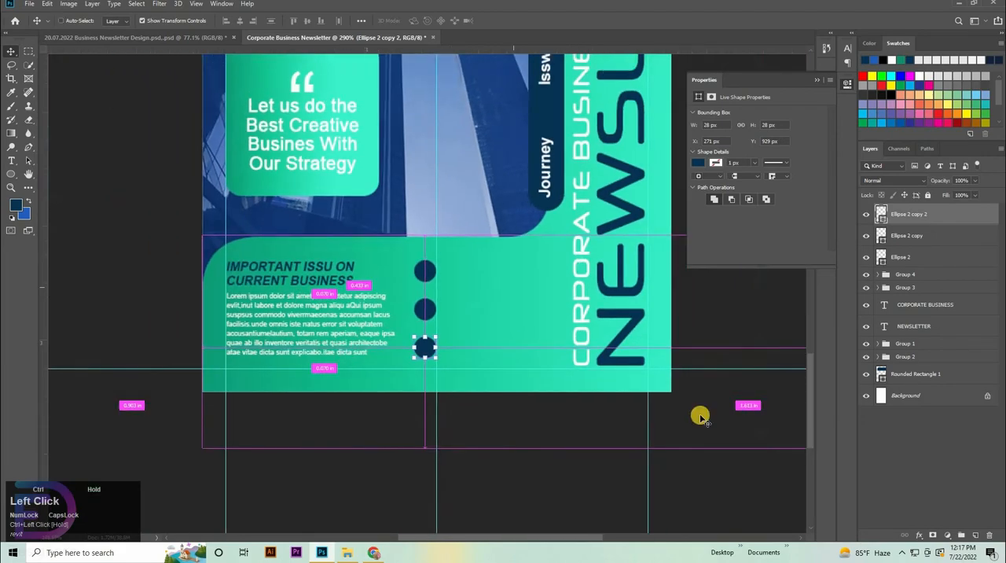
left_click(404, 507)
Step: Switch to File Explorer and try to select diagram.png, idea.png and working.png together
left_click(349, 552)
left_click(106, 80)
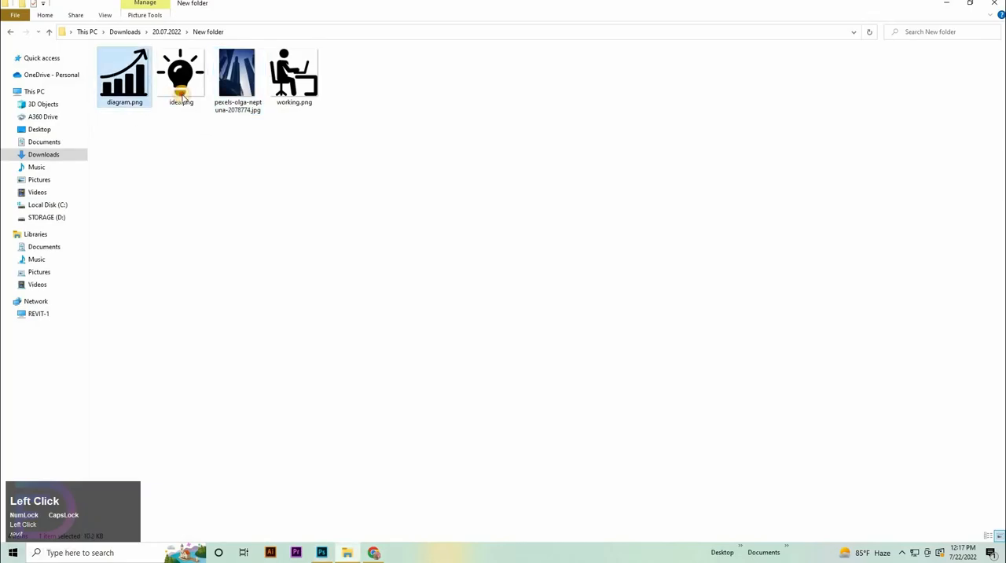
left_click(180, 92, "ctrl")
left_click_drag(284, 95, 388, 432)
left_click(116, 78)
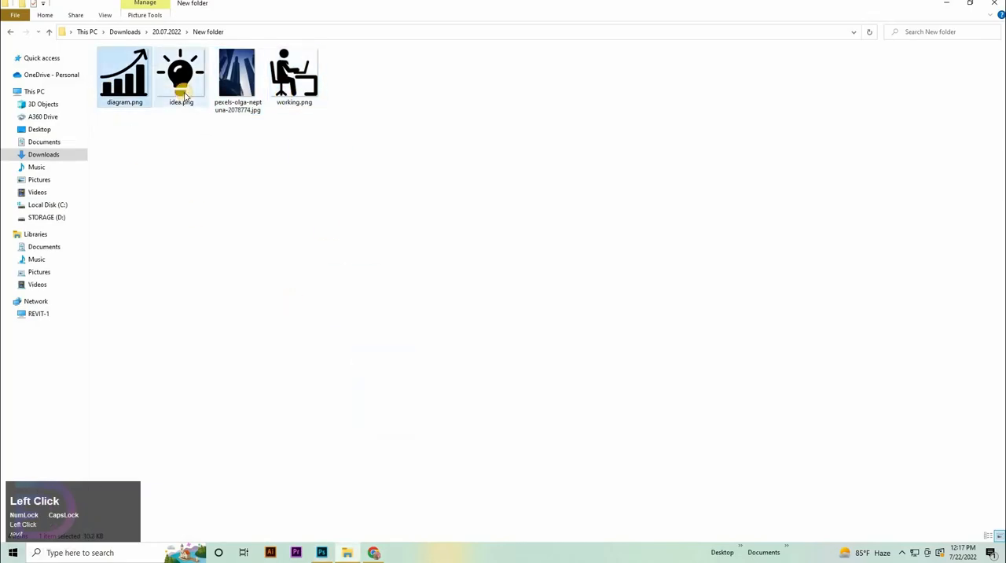
left_click(185, 96, "shift")
left_click(289, 82, "shift")
left_click_drag(290, 82, 293, 273)
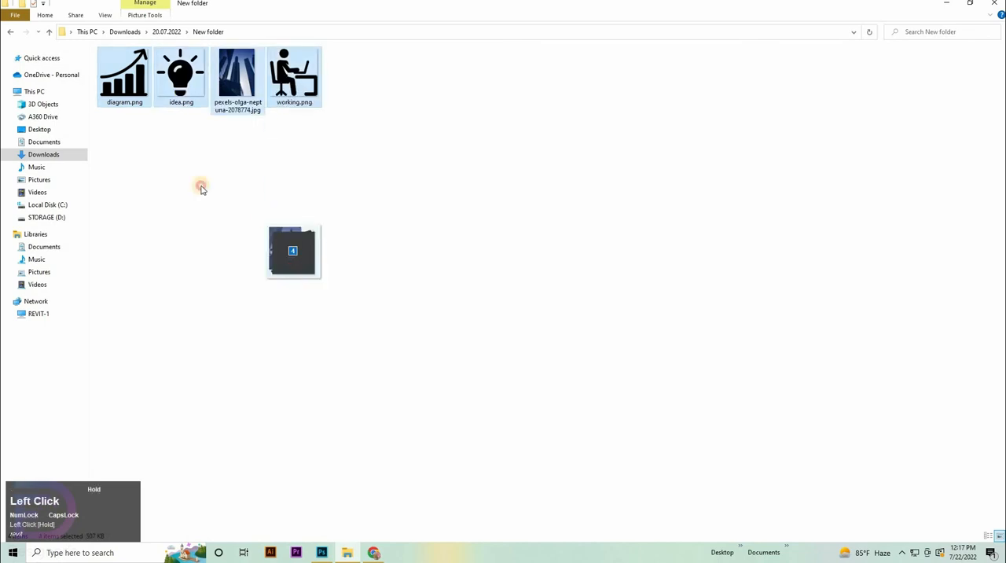
left_click(200, 186)
Step: Place diagram.png, idea.png and working.png from the folder into the newsletter document
left_click(122, 78)
left_click(294, 79, "shift")
left_click_drag(294, 78, 490, 336)
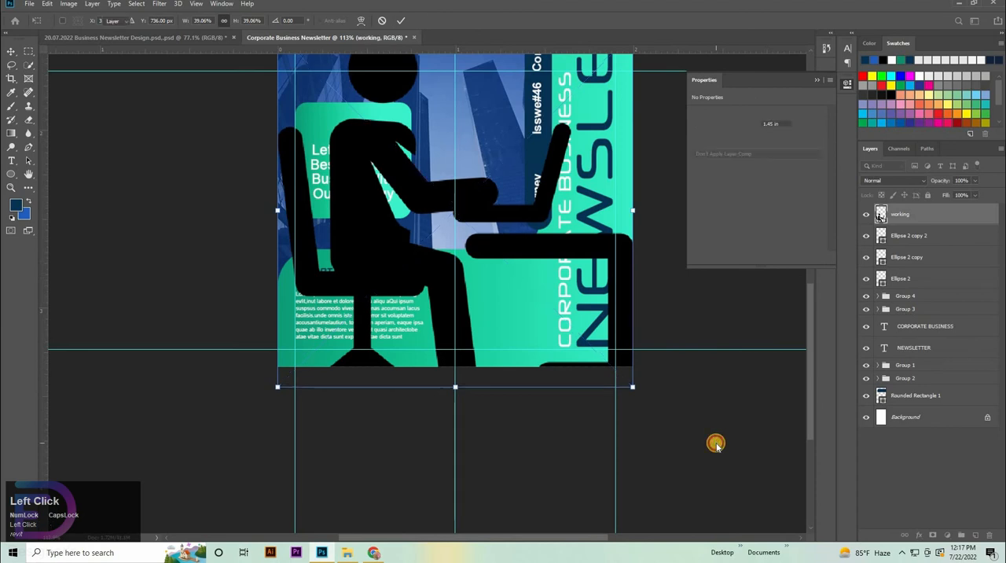
key("Return")
key("Return")
Step: Scale the three placed icons together down to about 0.057 in wide and position them to the right of the circles
left_click(900, 257, "shift")
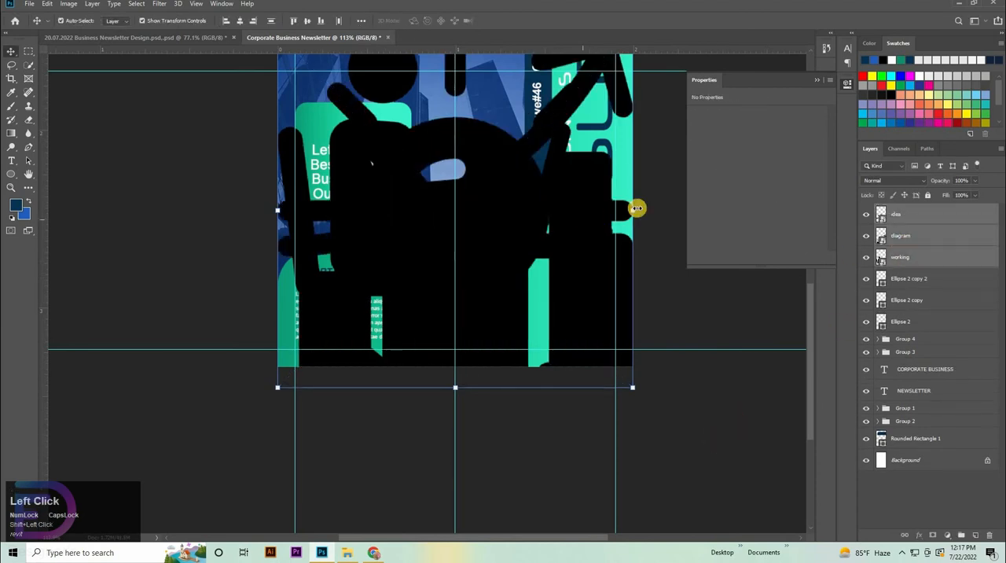
left_click_drag(384, 210, 292, 210)
left_click_drag(446, 293, 522, 307)
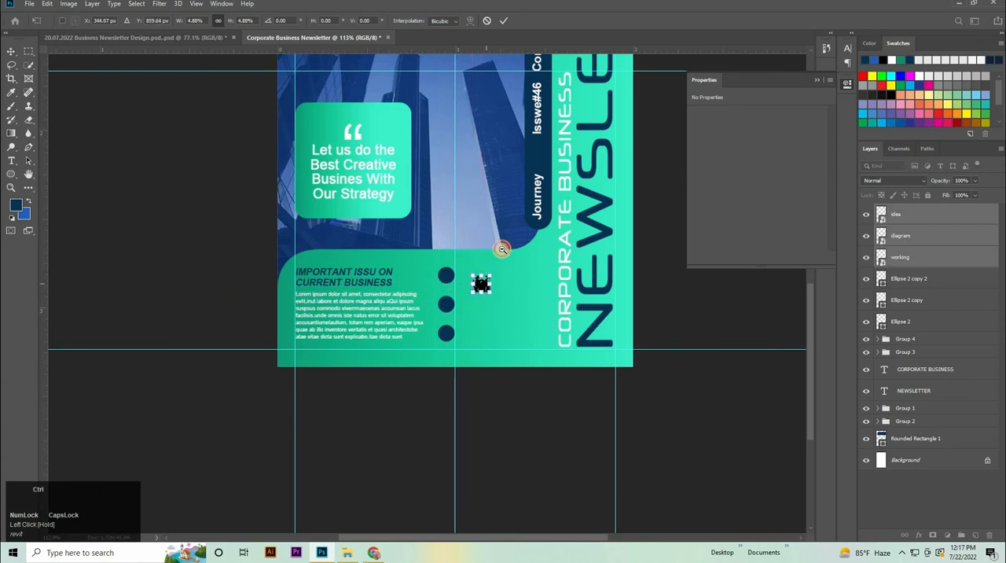
left_click_drag(501, 249, 575, 352)
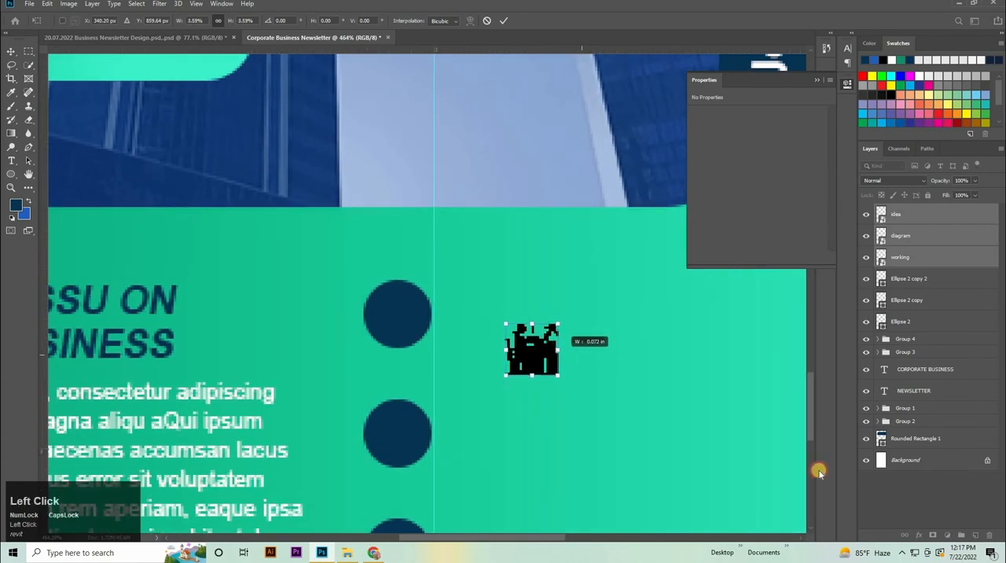
Step: Apply a white Color Overlay at 100% opacity to the idea icon and copy the effect to the diagram and working icons
left_click(928, 258)
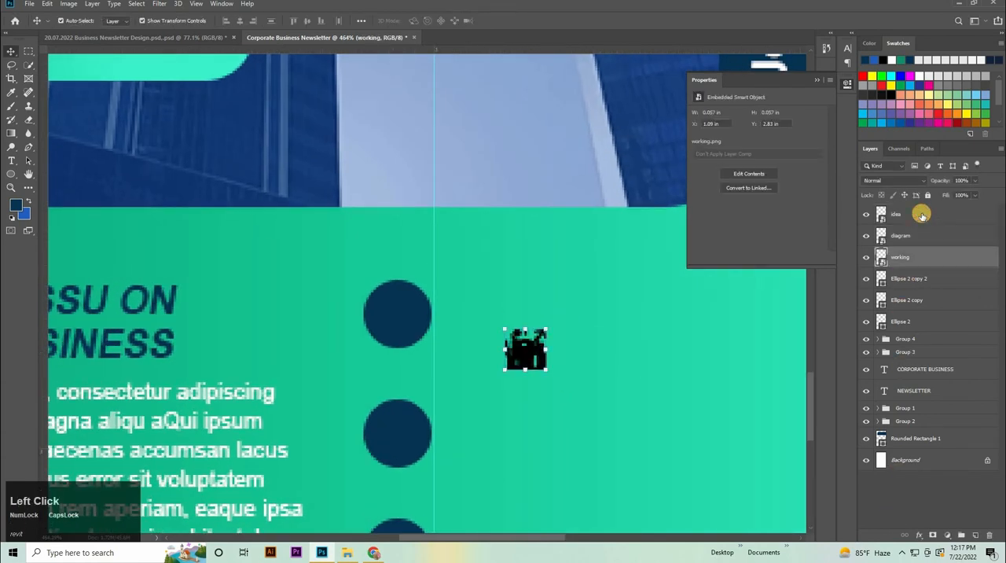
double_click(923, 216)
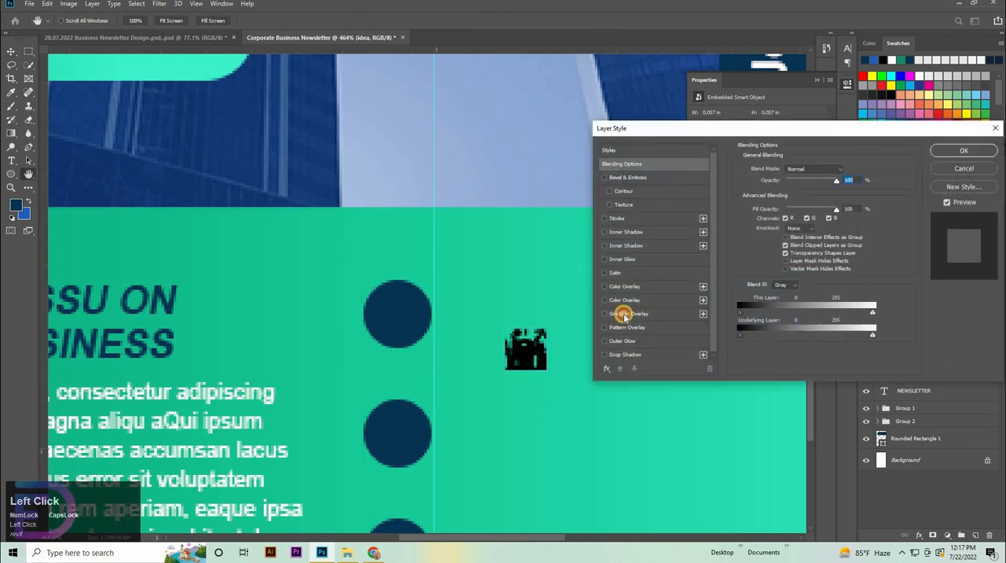
left_click(623, 315)
left_click(606, 314)
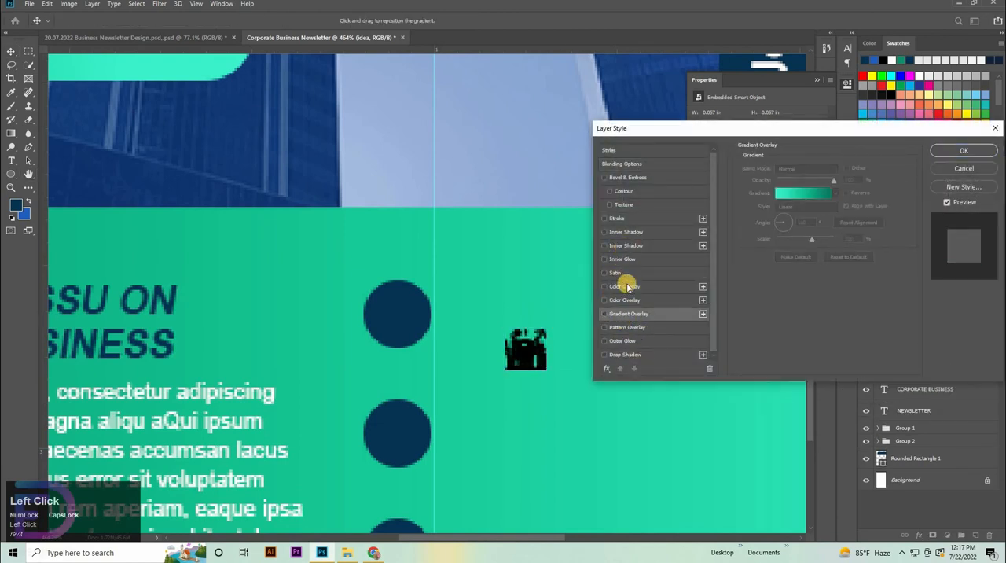
left_click(625, 287)
left_click(949, 149)
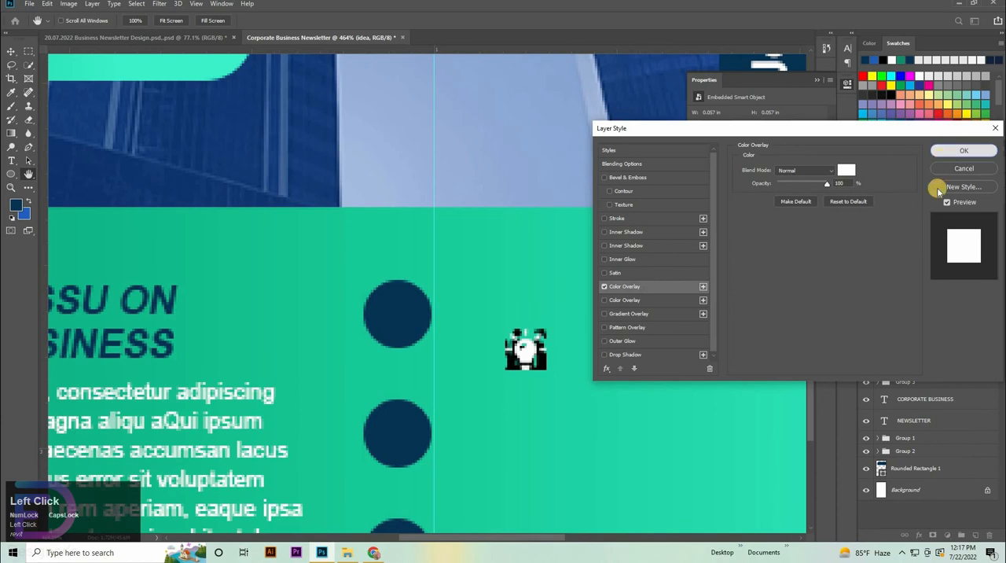
left_click_drag(911, 261, 920, 359)
Step: Reorder the layers so working sits above Ellipse 2 copy 2, diagram above Ellipse 2 copy and idea above Ellipse 2
left_click(914, 213)
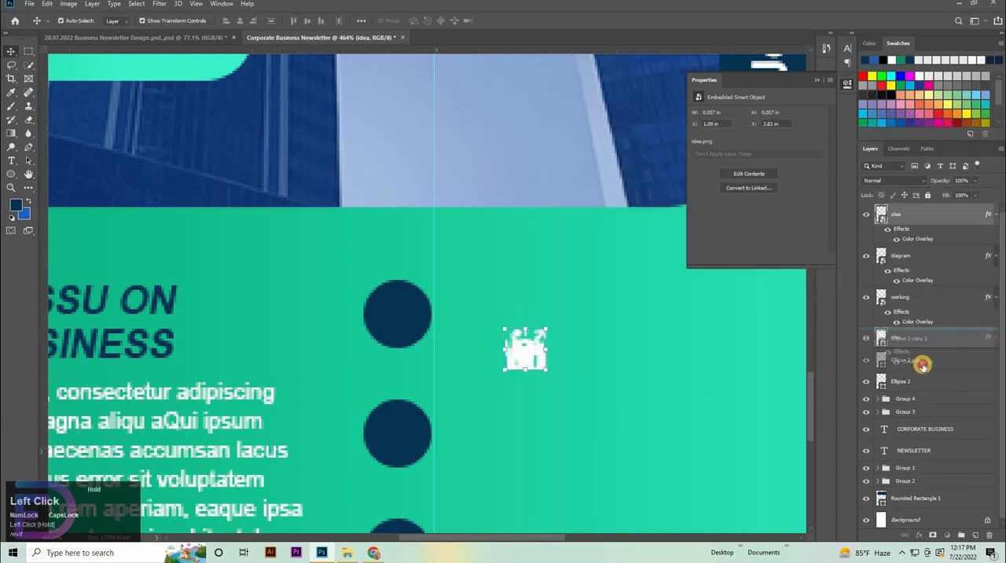
left_click_drag(905, 227, 894, 337)
left_click(914, 337)
left_click(914, 325)
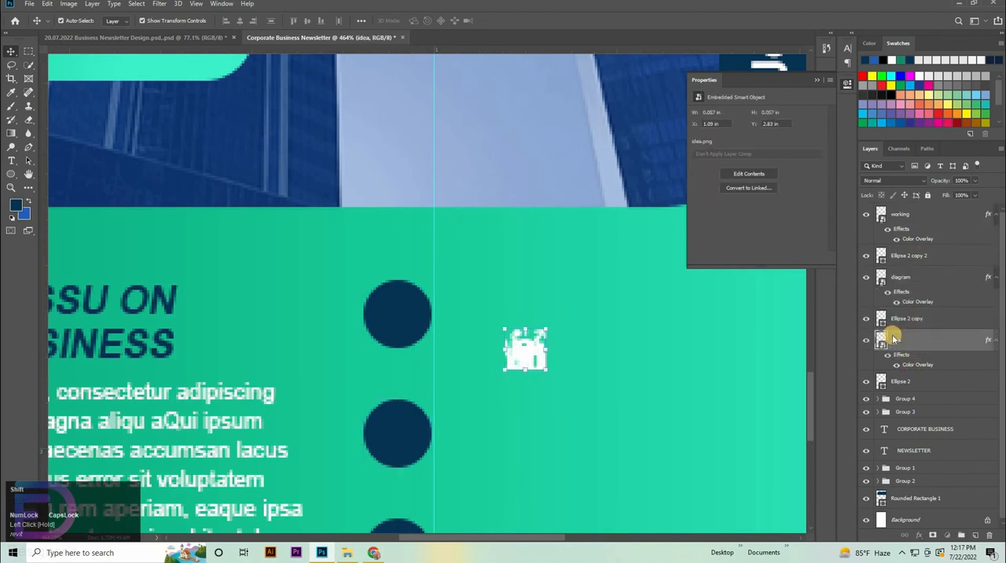
Step: Move the idea light-bulb icon into the centre of the topmost circle, at X 0.92 in, Y 2.78 in
key("shift+Left")
key("shift+Left")
key("shift+Left")
key("shift+Left")
key("shift+Left")
key("shift+Left")
key("shift+Left")
key("shift+Up")
key("shift+Right")
key("shift+Right")
key("shift+Right")
key("shift+Right")
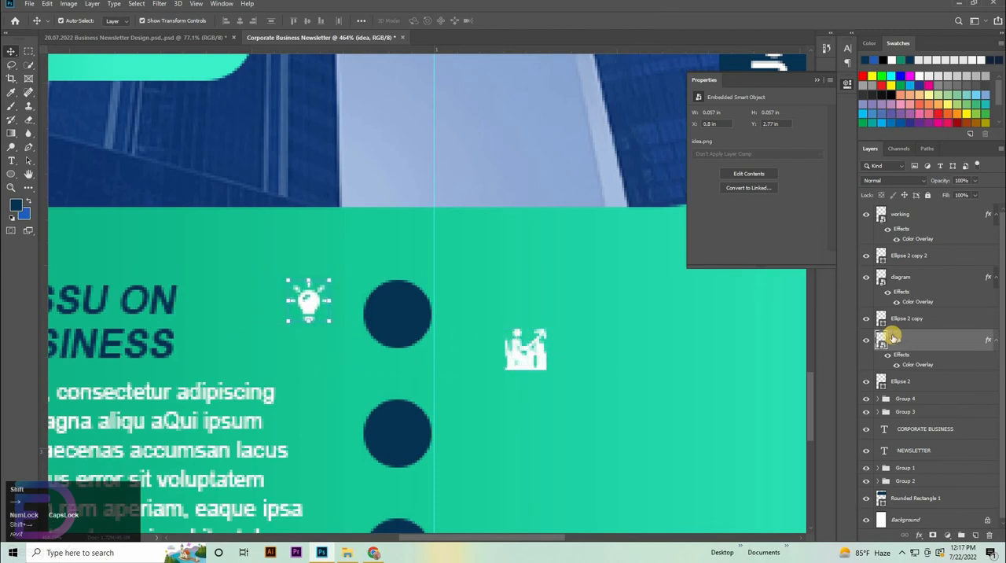
left_click_drag(379, 300, 397, 313)
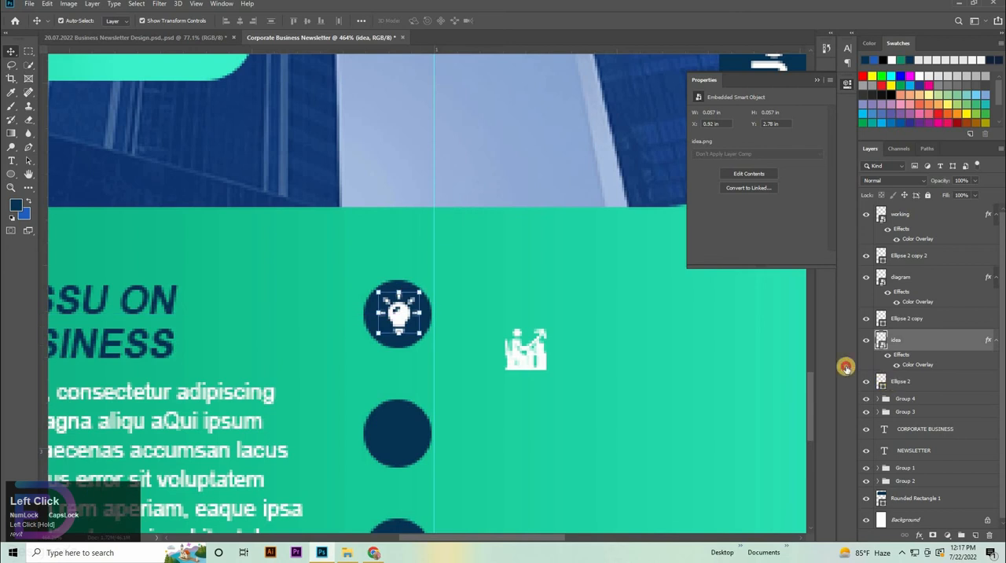
Step: Centre the idea icon on its circle, and place the diagram icon in the middle circle aligned to its centre
left_click(897, 381, "ctrl")
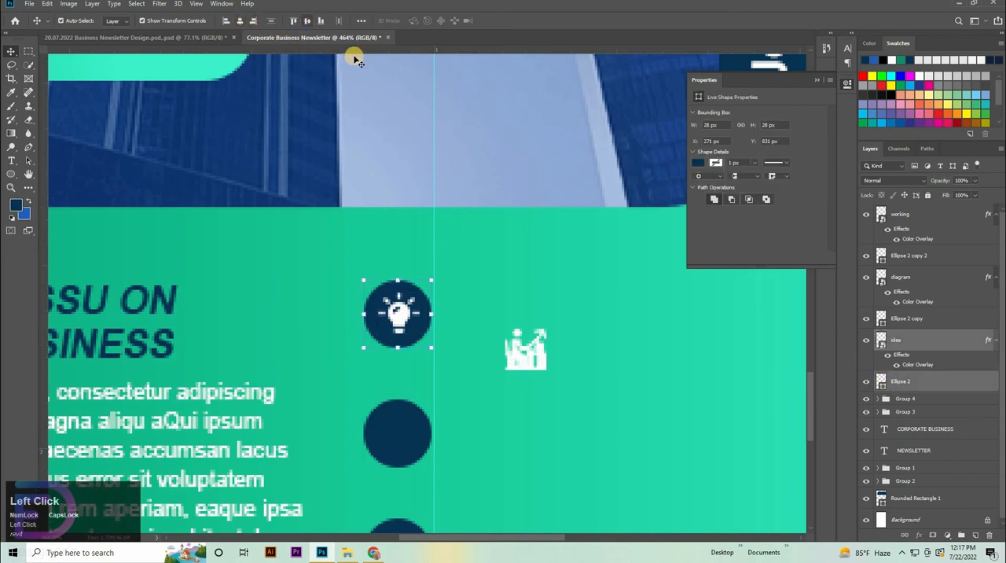
left_click_drag(535, 354, 406, 437)
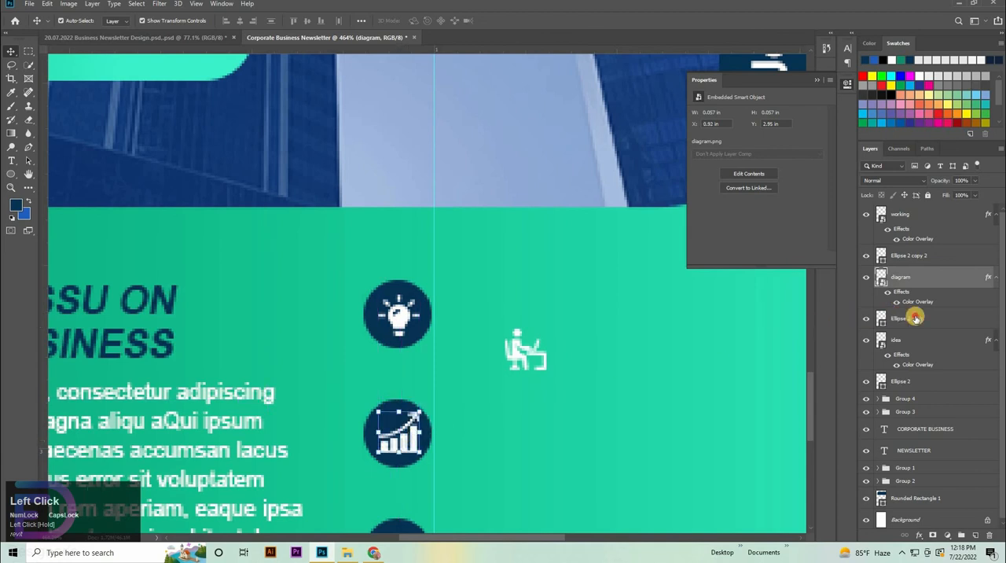
left_click(910, 318, "ctrl")
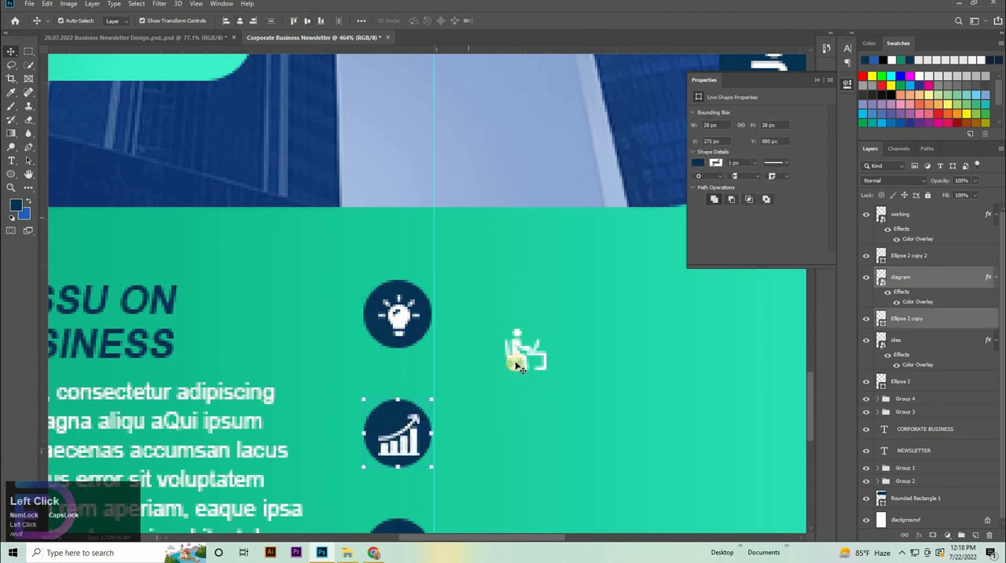
Step: Move the working icon into the lowest circle and align it to the circle's horizontal and vertical centre
left_click_drag(516, 355, 394, 533)
left_click_drag(528, 495, 521, 333)
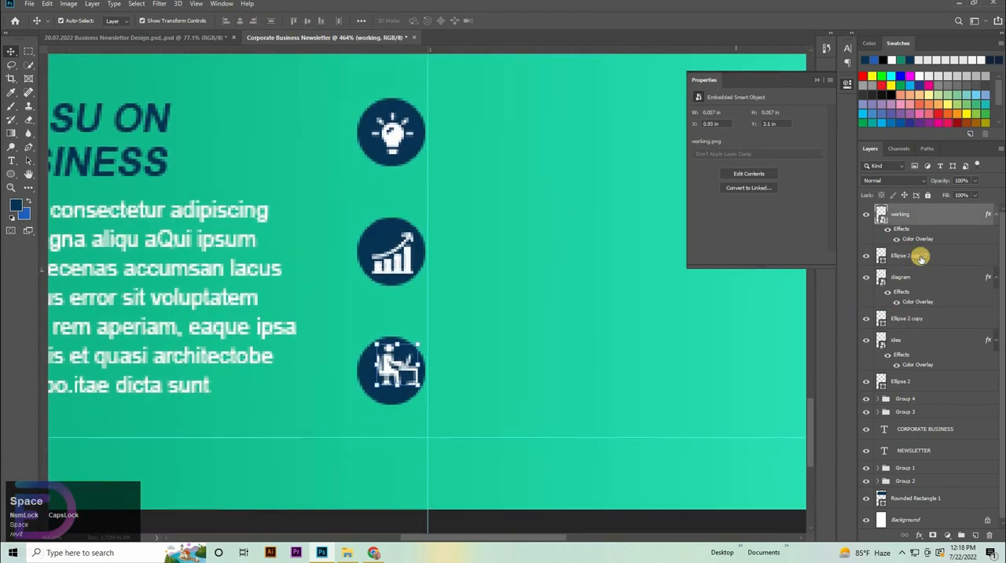
left_click(914, 257)
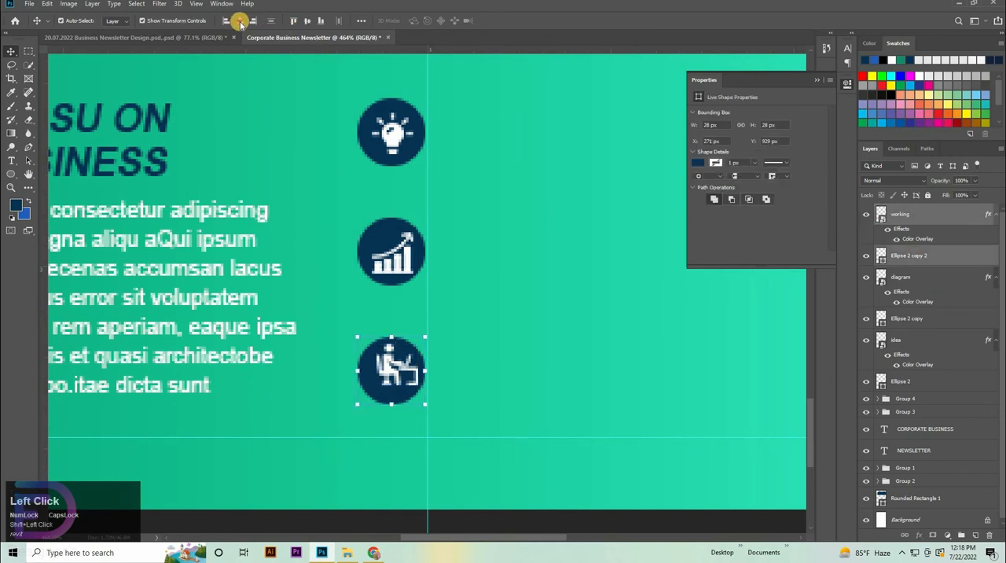
left_click(321, 21)
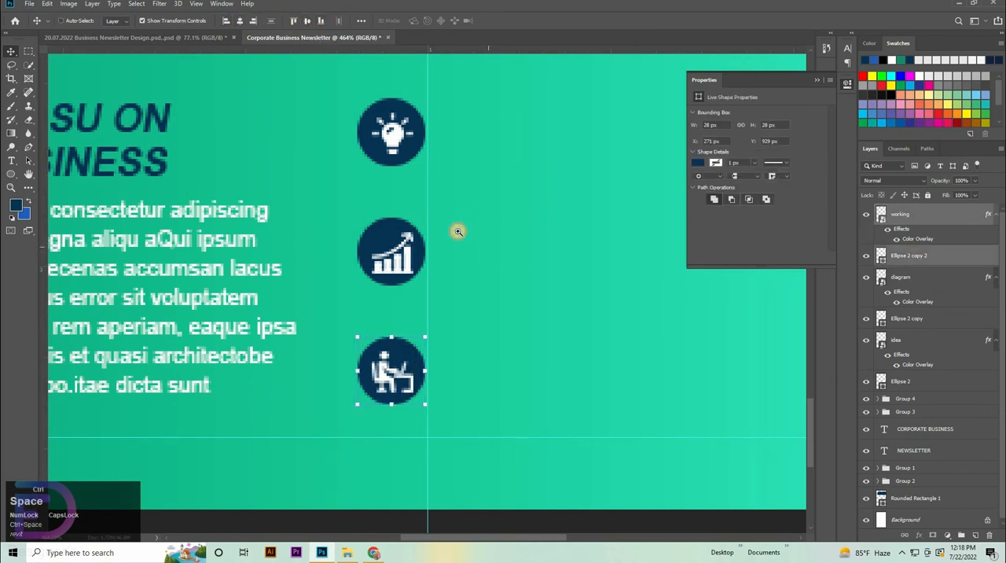
Step: Copy the six icon heading and description text layers from the 20.07.2022 Business Newsletter Design document into the Corporate Business Newsletter document
key("ctrl+space")
left_click_drag(456, 231, 154, 39)
left_click(154, 38)
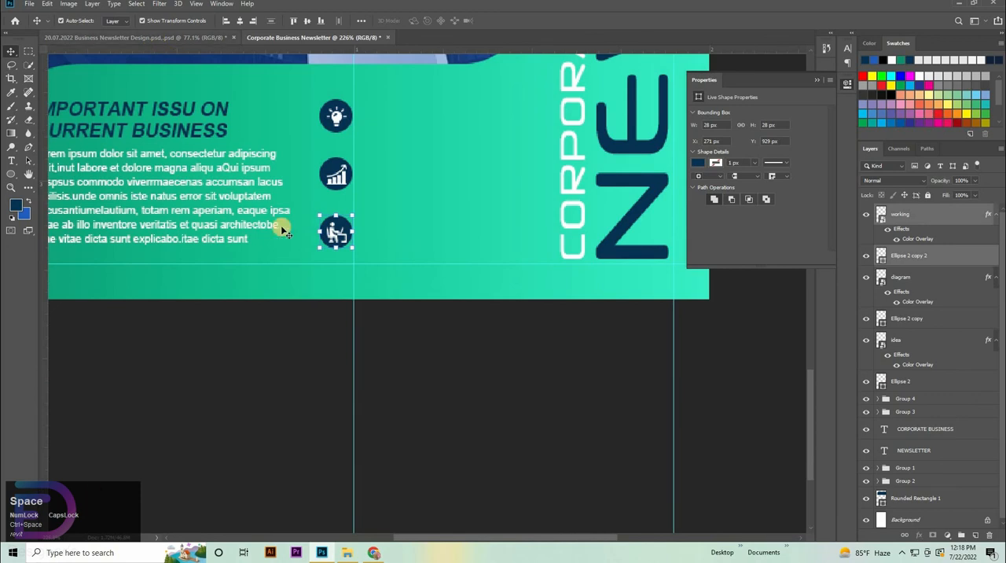
scroll(930, 314, "up", 1)
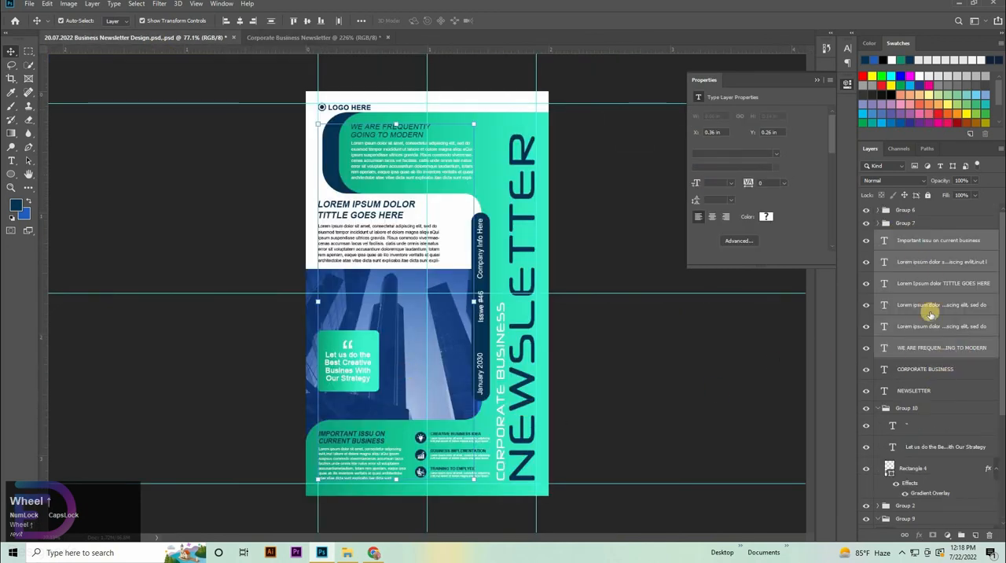
left_click(455, 434)
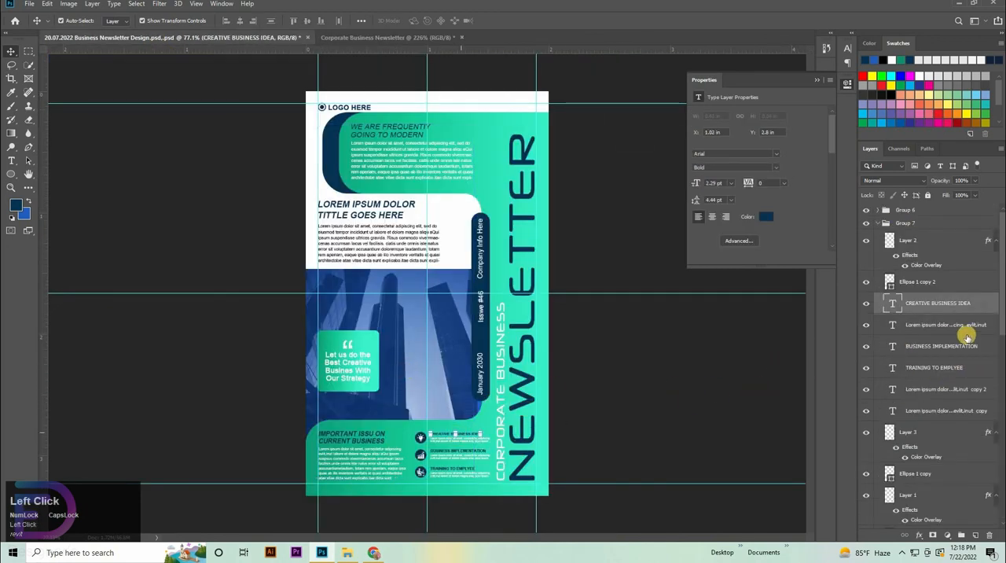
left_click(940, 411, "shift")
key("ctrl+c")
left_click(326, 39)
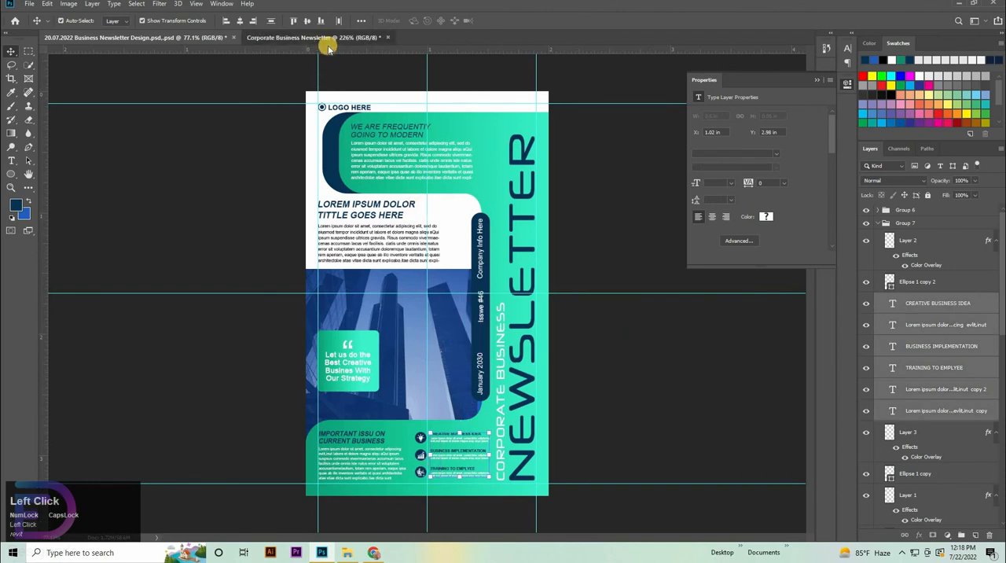
key("ctrl+v")
Step: Move the pasted headings and descriptions to the right of the circled icons and scale them together to 103.88%
left_click_drag(369, 256, 474, 385)
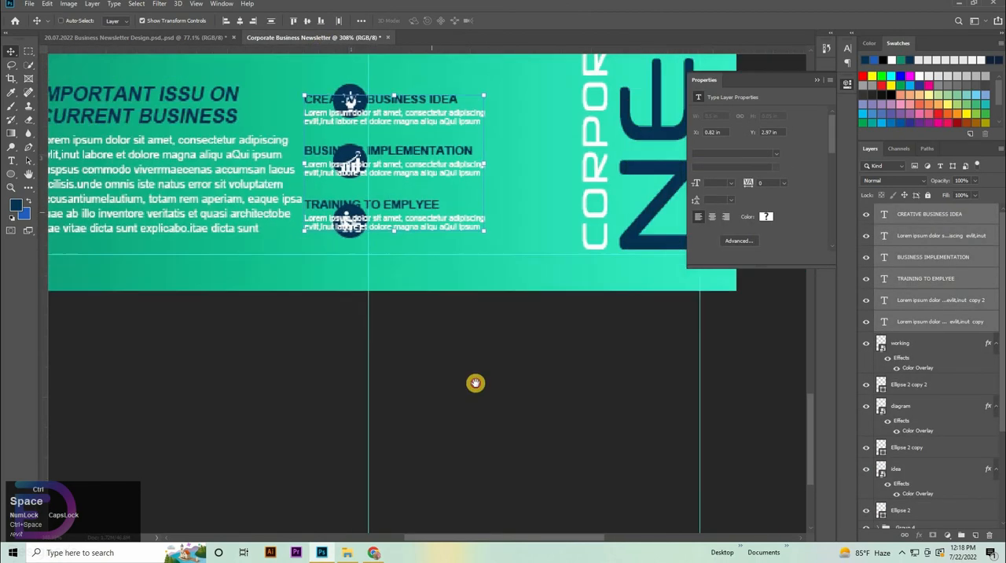
left_click_drag(448, 160, 521, 299)
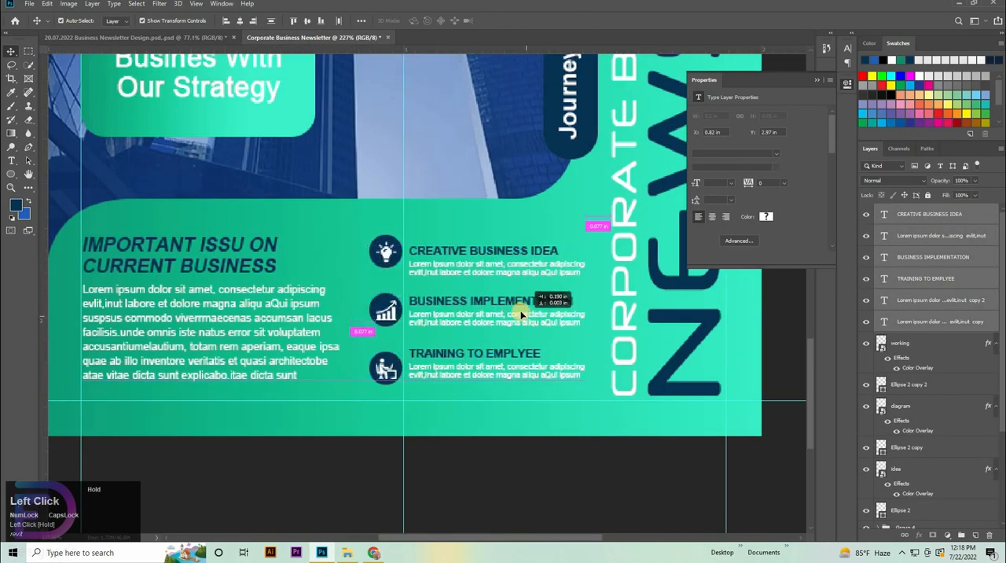
left_click(499, 245)
left_click_drag(498, 245, 498, 239)
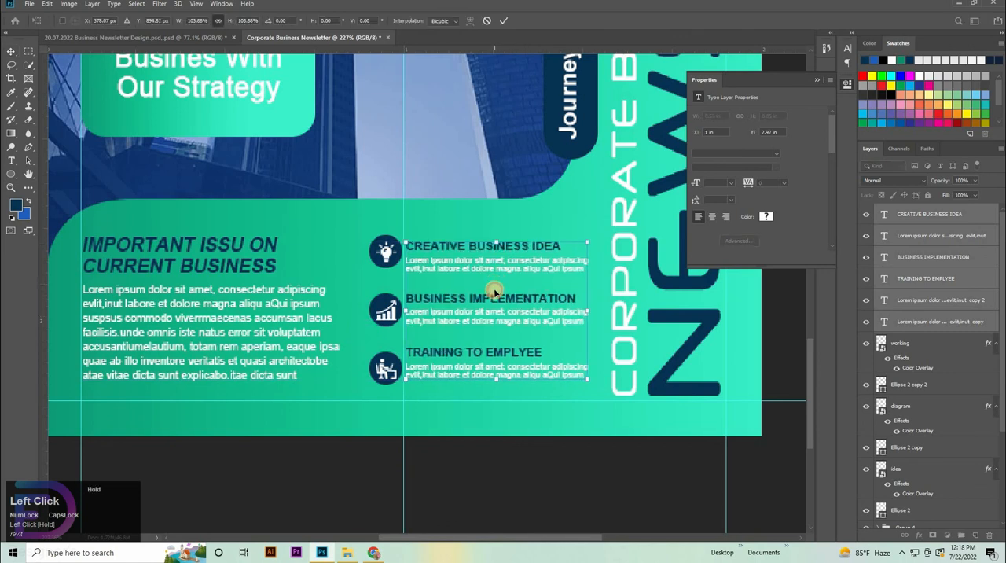
left_click_drag(495, 285, 501, 283)
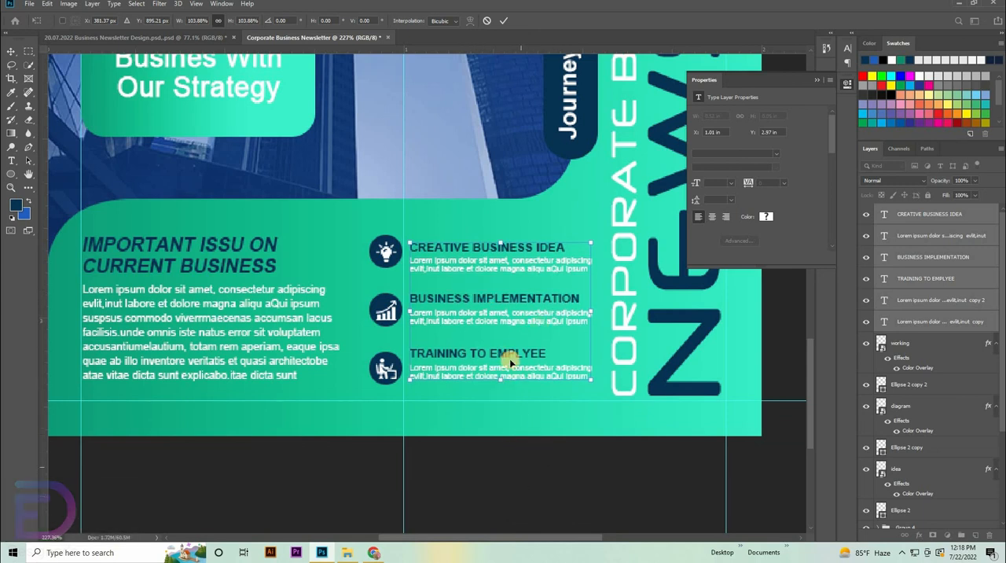
Step: Nudge the scaled texts left to X 0.99 in, close to the circled icons, and apply the transformation
key("Left")
key("Left")
key("Left")
key("Left")
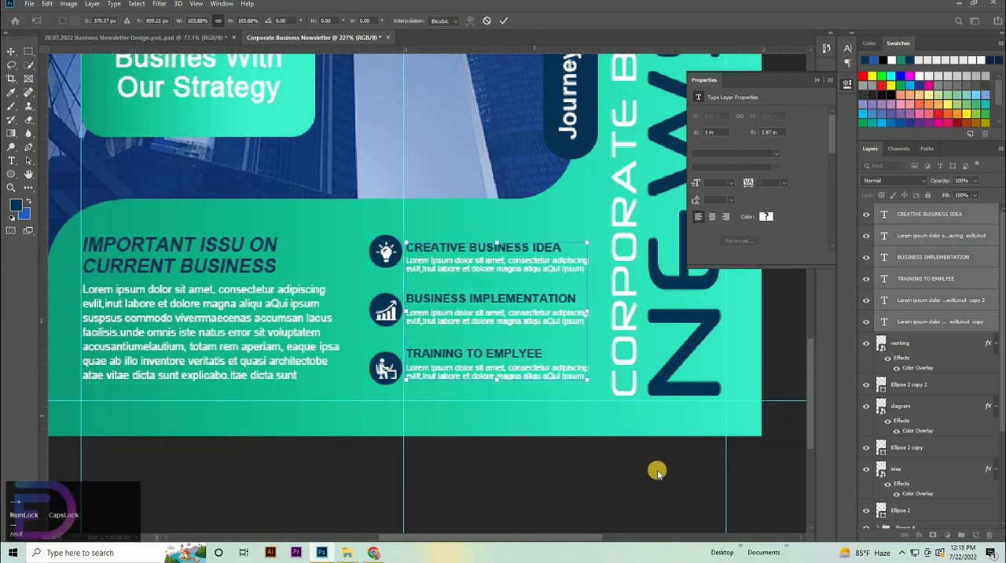
left_click(467, 479, "ctrl")
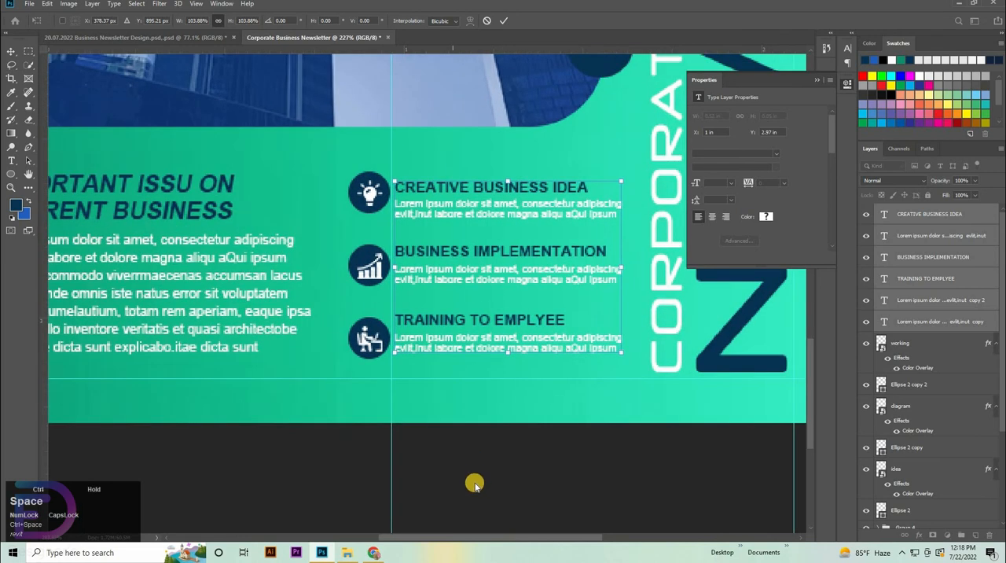
key("Left")
key("Left")
key("Return")
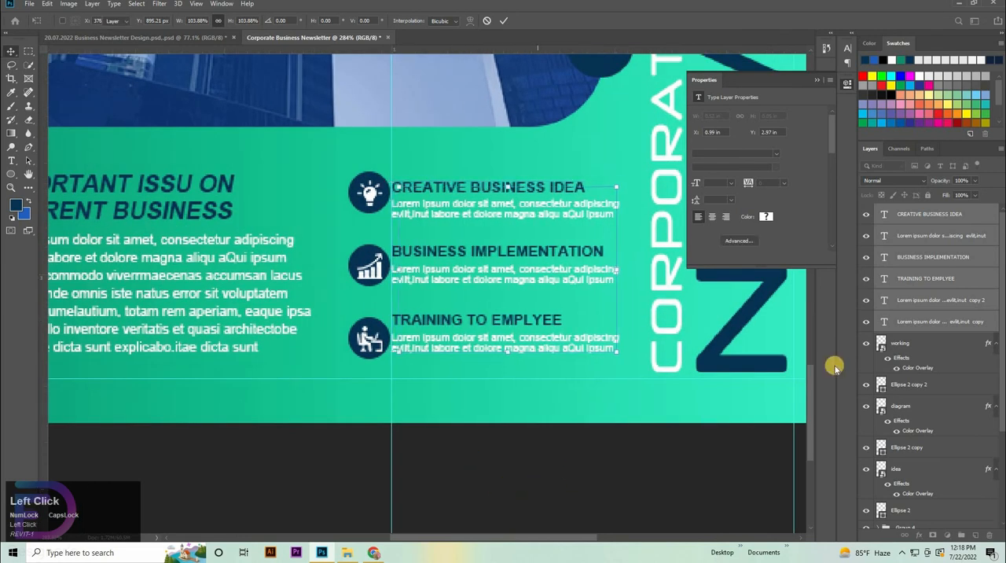
Step: Scale the three circles and their icons together to 91.42% and shift them left, away from the texts
left_click(918, 345)
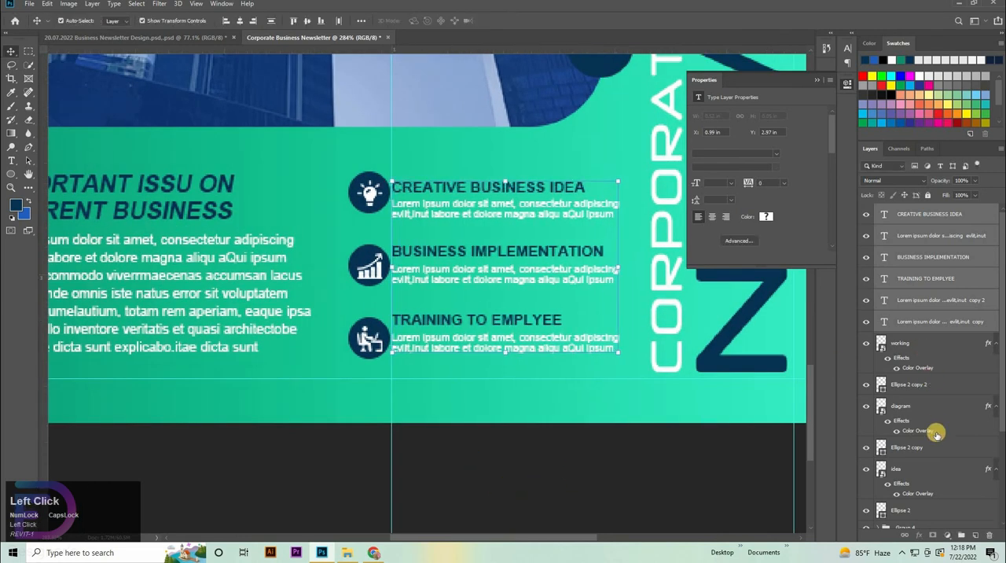
left_click(907, 512, "shift")
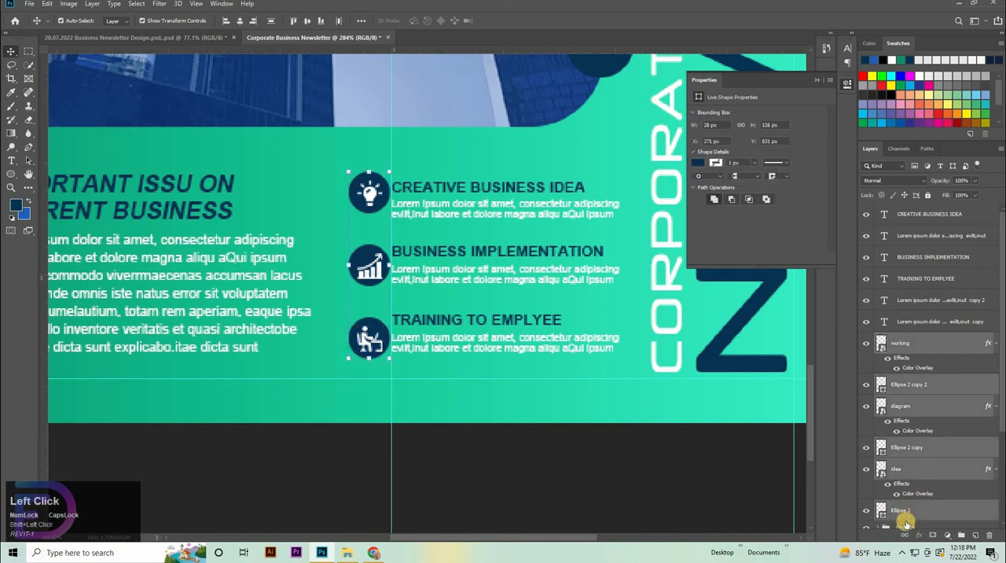
key("ctrl+t")
left_click_drag(366, 361, 367, 343)
key("Left")
key("Left")
key("Left")
key("Left")
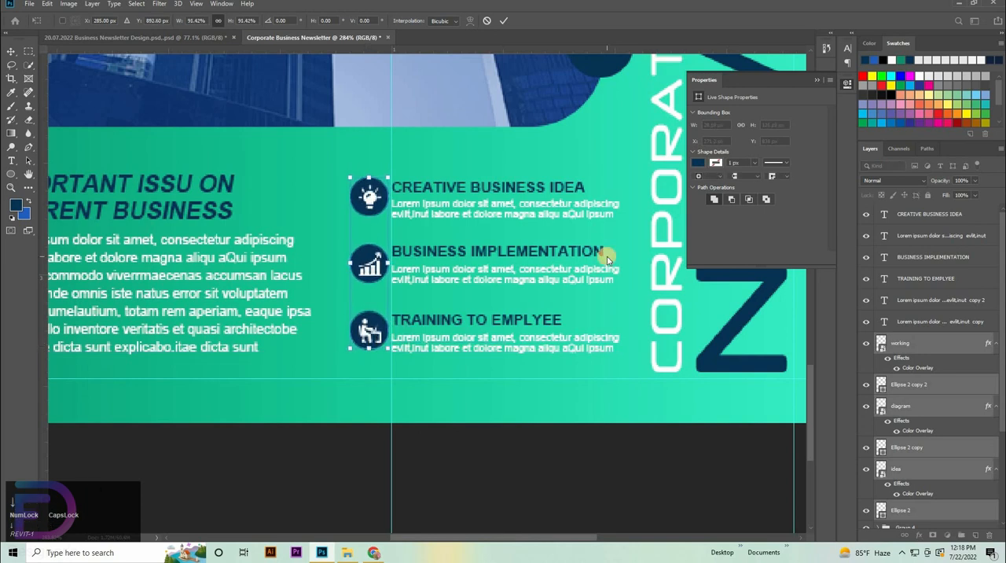
key("Left")
key("Left")
key("Left")
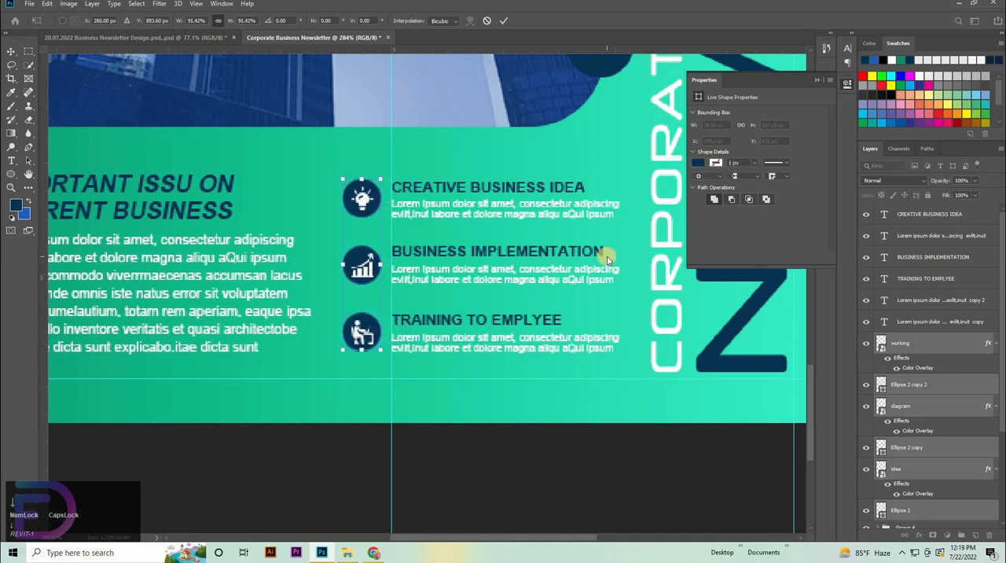
Step: Move the six heading and description text layers left to X 0.97 in, closer to the circled icons
left_click(917, 322)
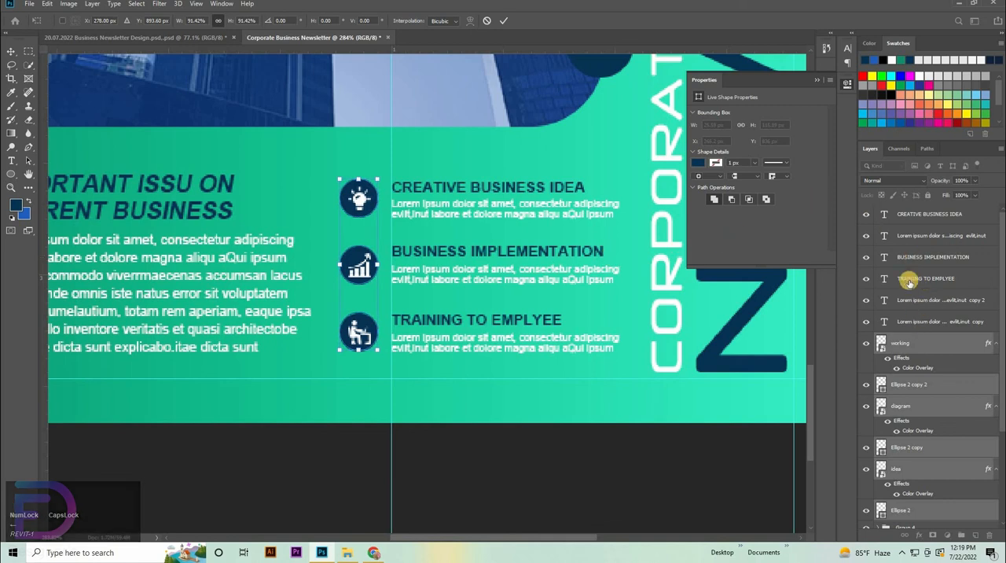
left_click(925, 220, "shift")
key("Left")
key("Left")
key("Left")
key("Left")
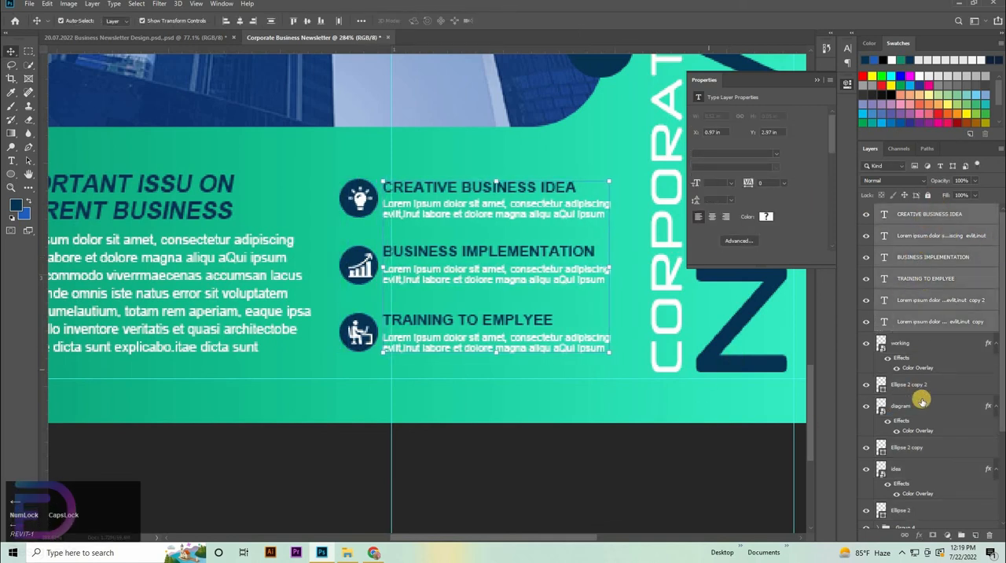
Step: Group the circles, icons and their heading and description text layers, from Ellipse 2 up to CREATIVE BUSINESS IDEA
scroll(909, 428, "down", 3)
left_click(901, 447)
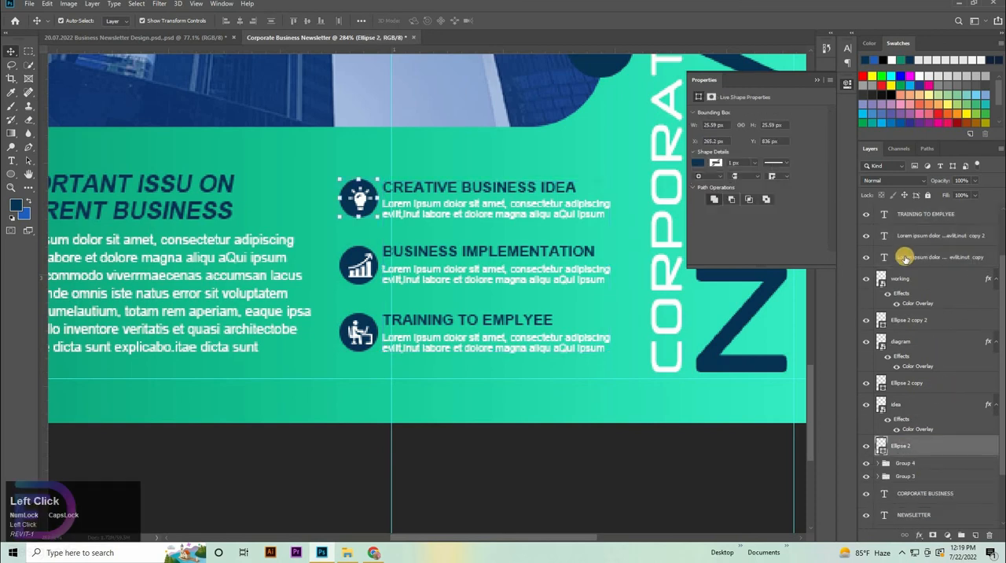
scroll(906, 258, "up", 3)
left_click(909, 220, "shift")
key("ctrl+g")
Step: Deselect all layers and hide the guides on the finished newsletter page
left_click_drag(585, 194, 575, 275)
left_click(511, 132)
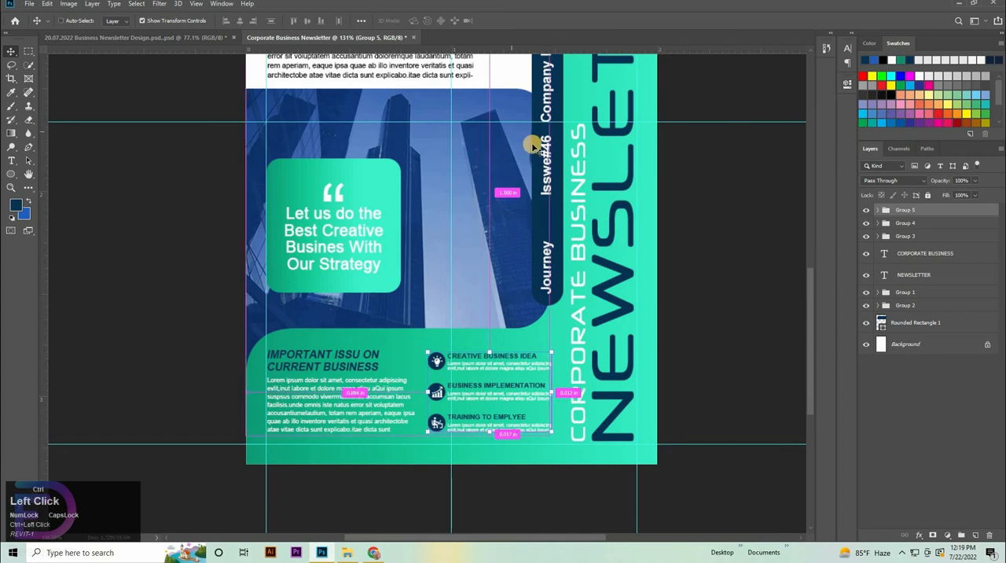
key("ctrl+0")
left_click(711, 406)
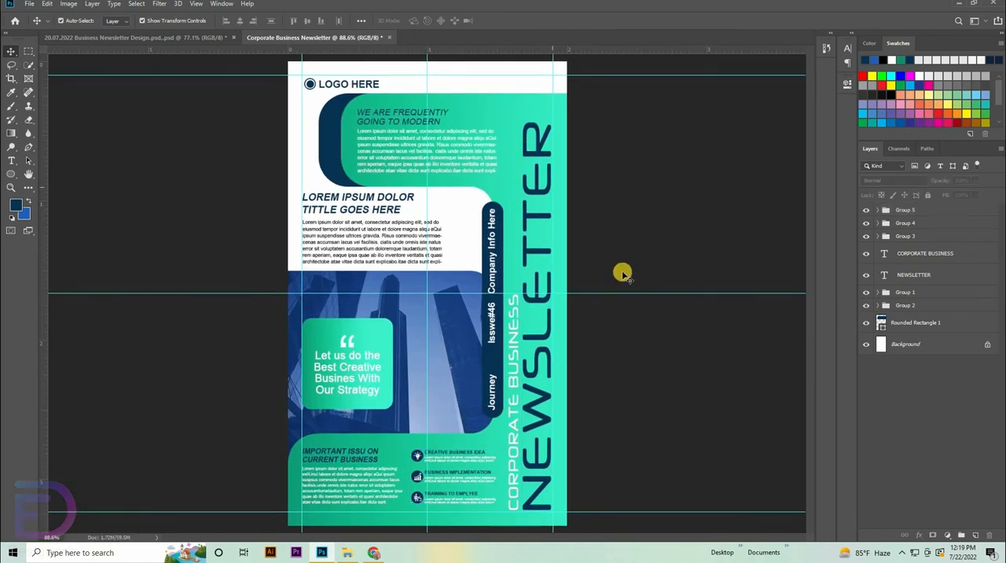
left_click(168, 160)
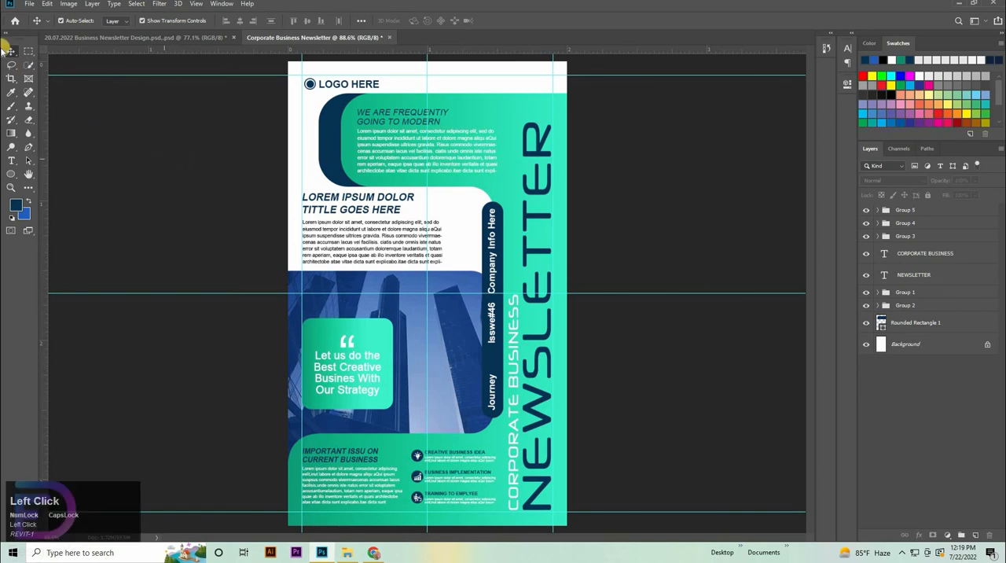
key("ctrl")
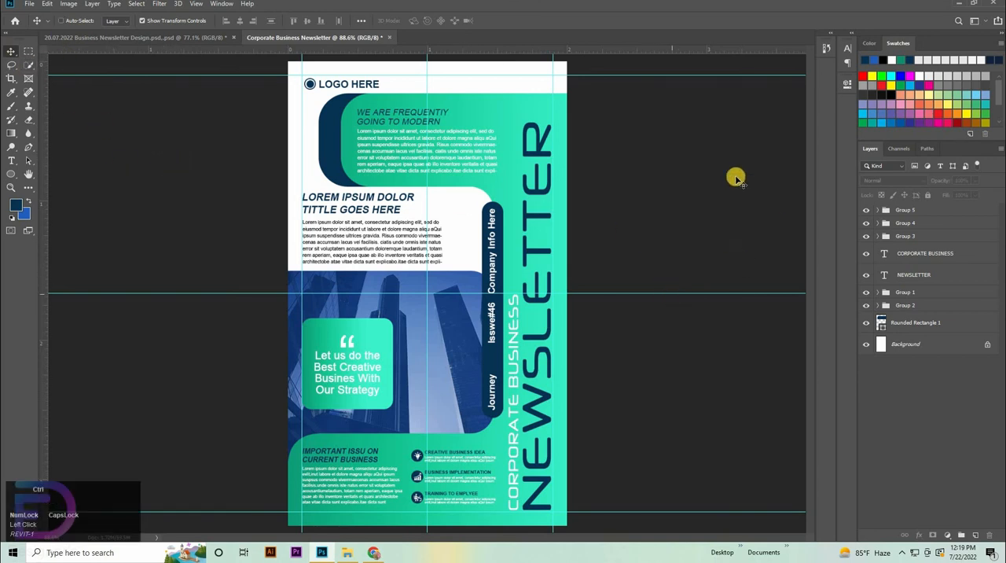
key("ctrl+semicolon")
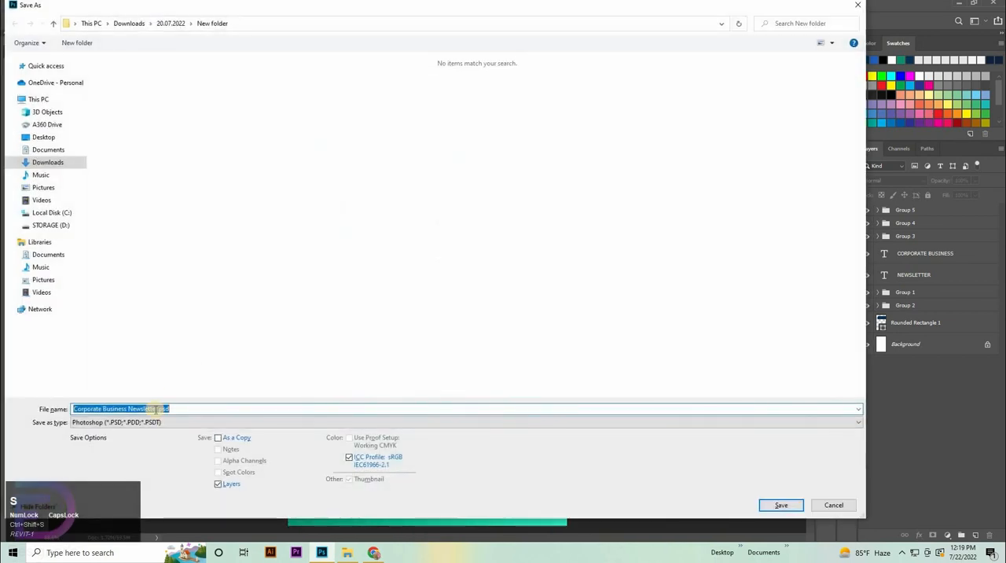
Step: Save the newsletter in JPEG format as Corporate Business Newsletter in New folder, with Maximum quality 12 and Baseline ("Standard")
left_click(147, 422)
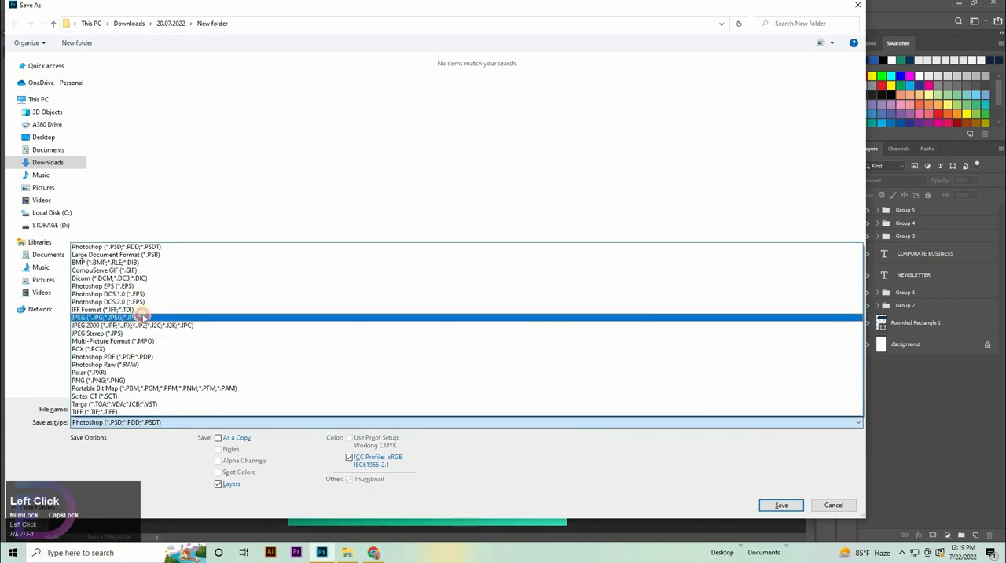
left_click(141, 318)
left_click(768, 510)
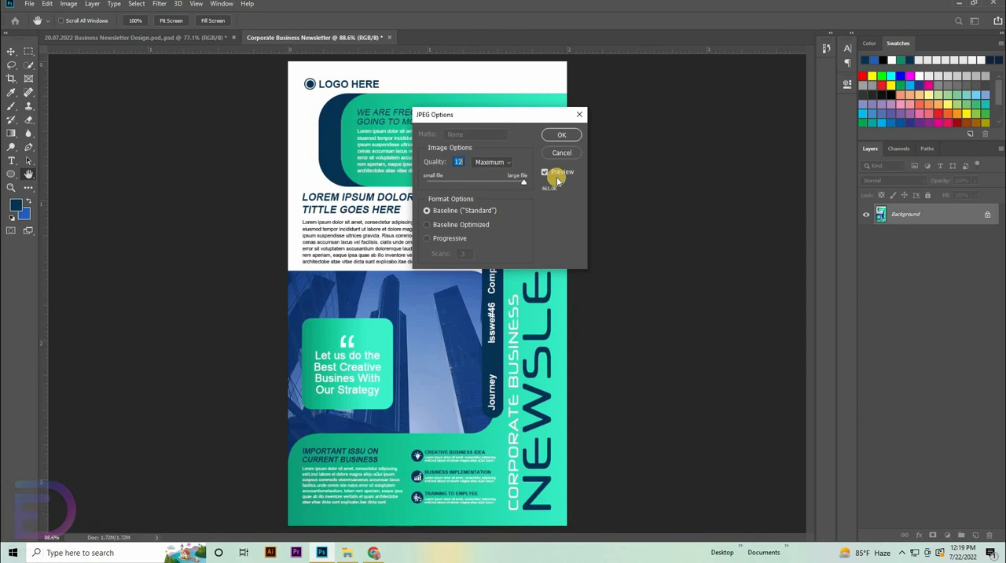
left_click(561, 135)
Step: Switch to File Explorer and open the exported Corporate Business Newsletter.jpg to review the finished design
left_click(348, 554)
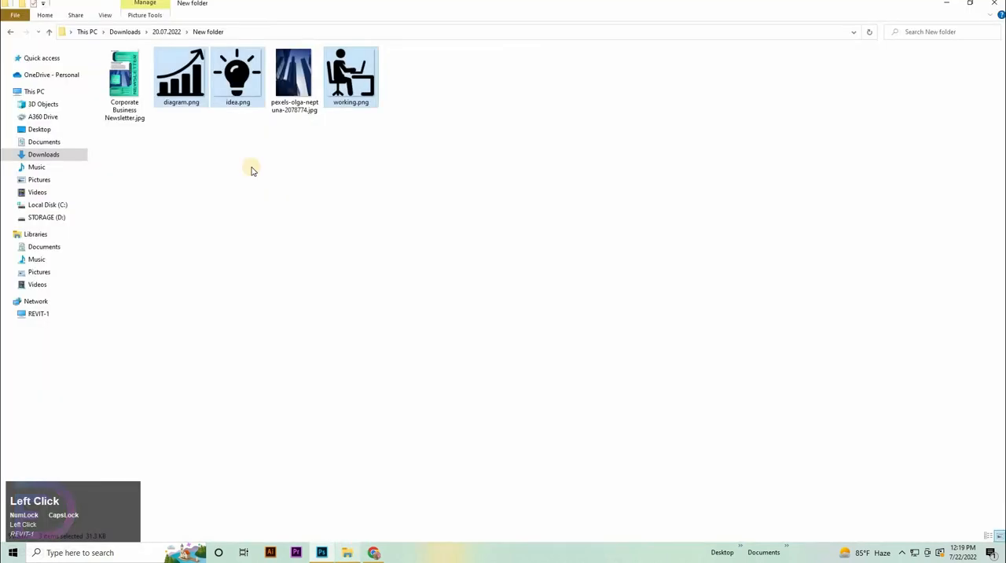
double_click(128, 100)
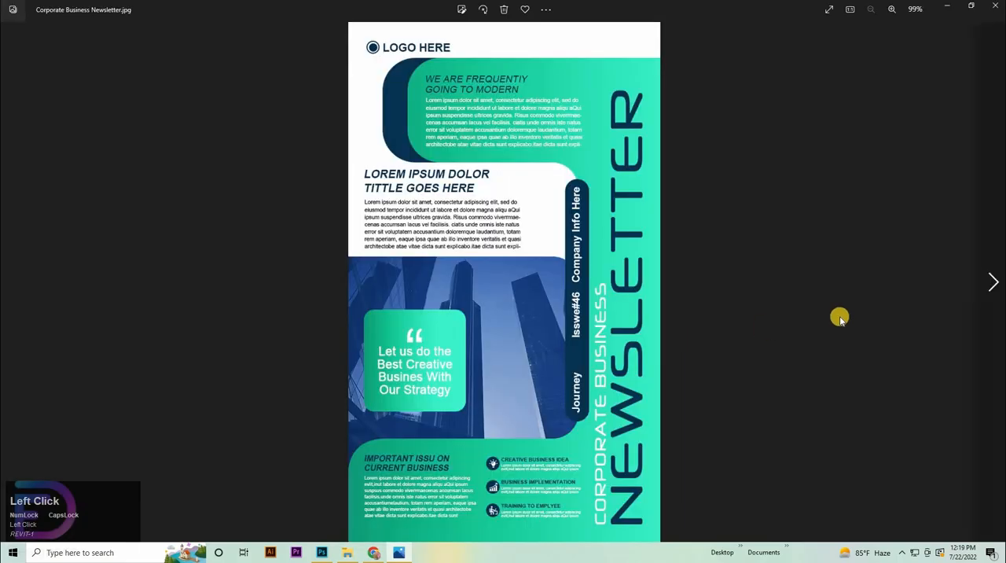